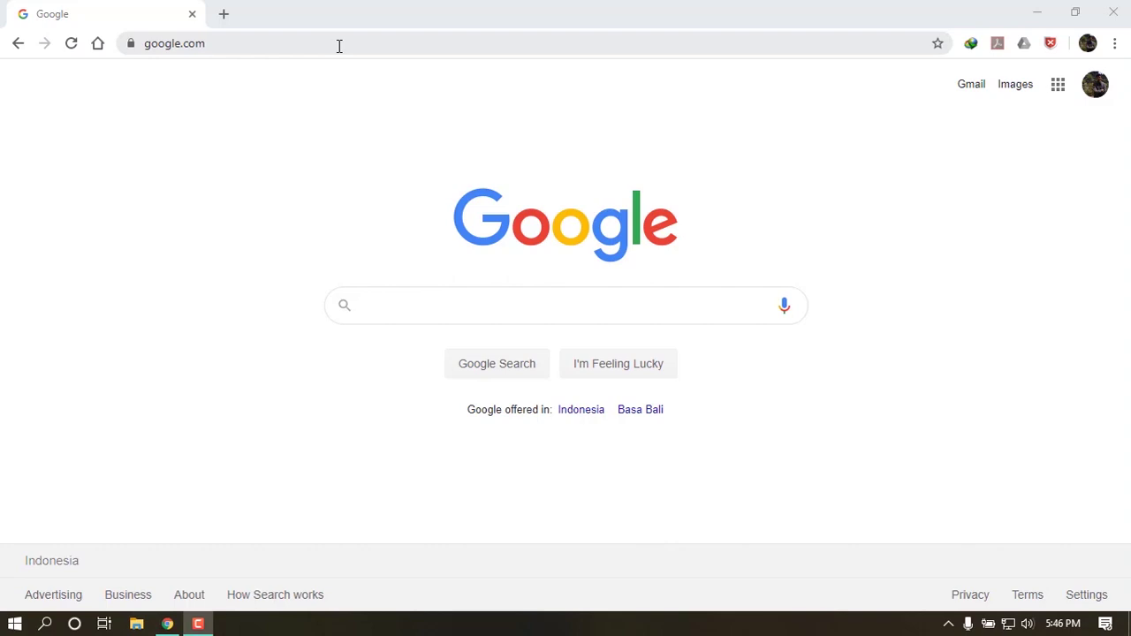
Replace the google.com address with the autocompleted quizizz.com suggestion
click(339, 46)
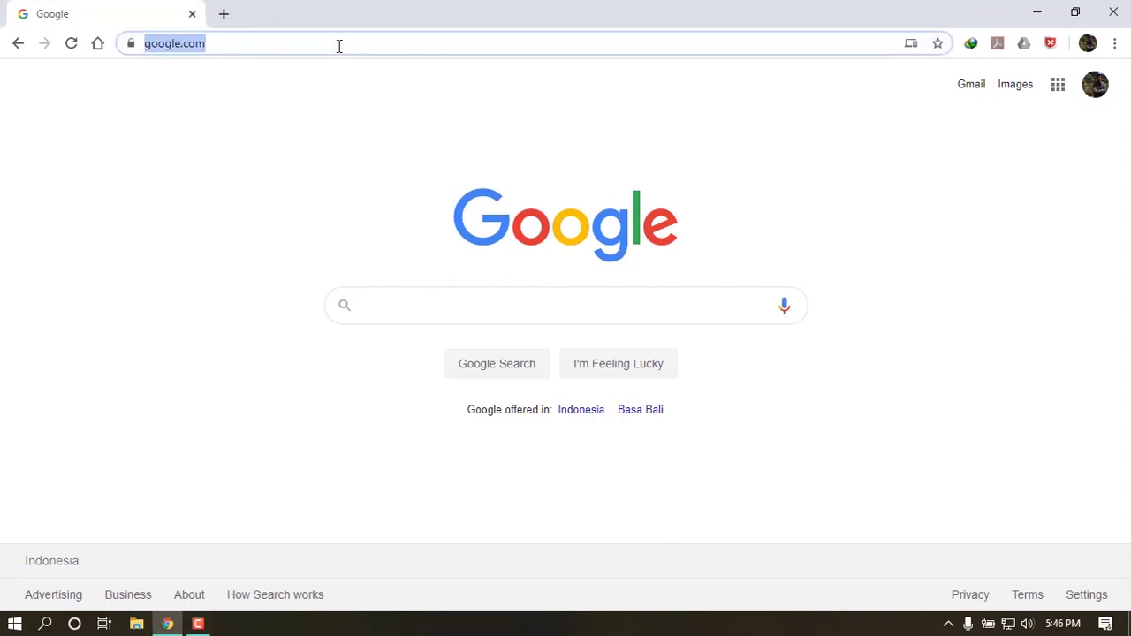
text(q)
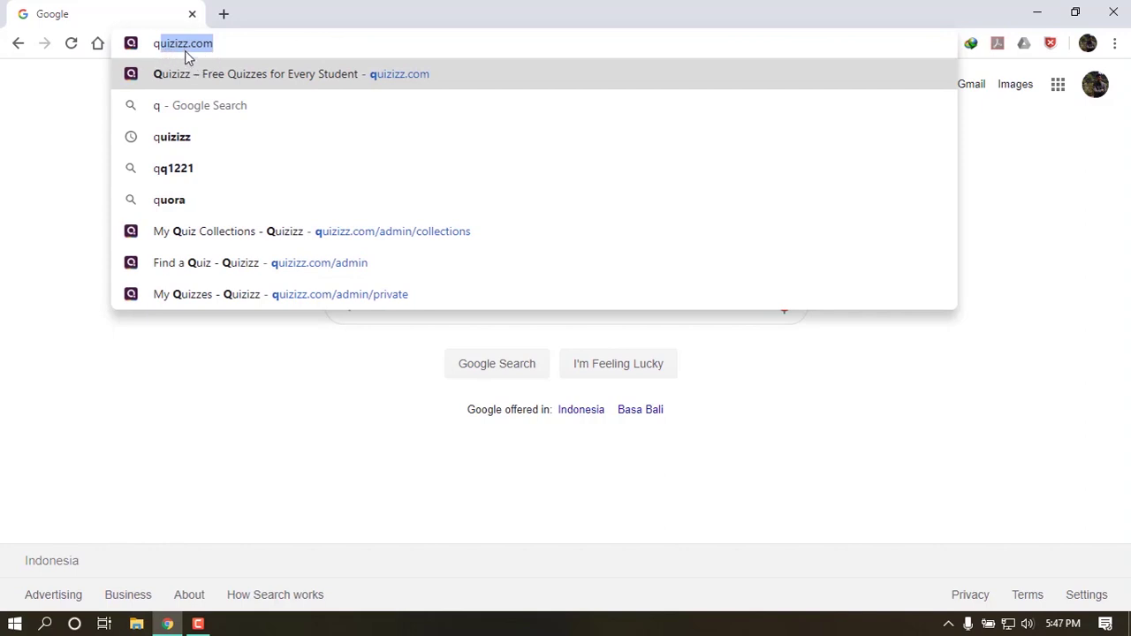
Load quizizz.com and begin signing up with the pasted e-mail address
click(252, 42)
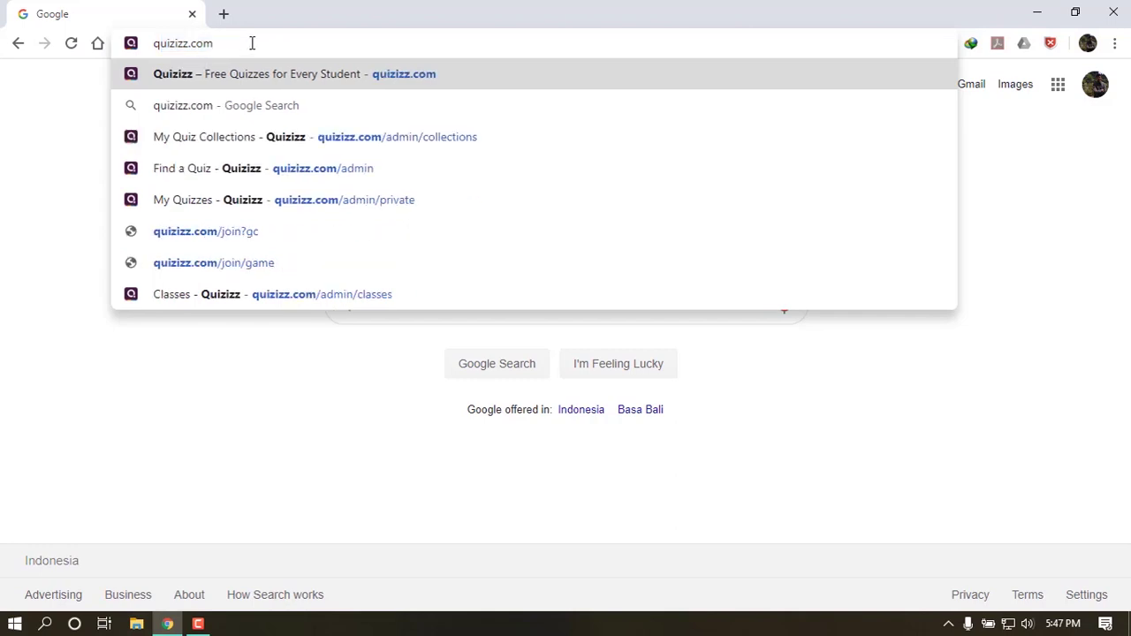
key(Return)
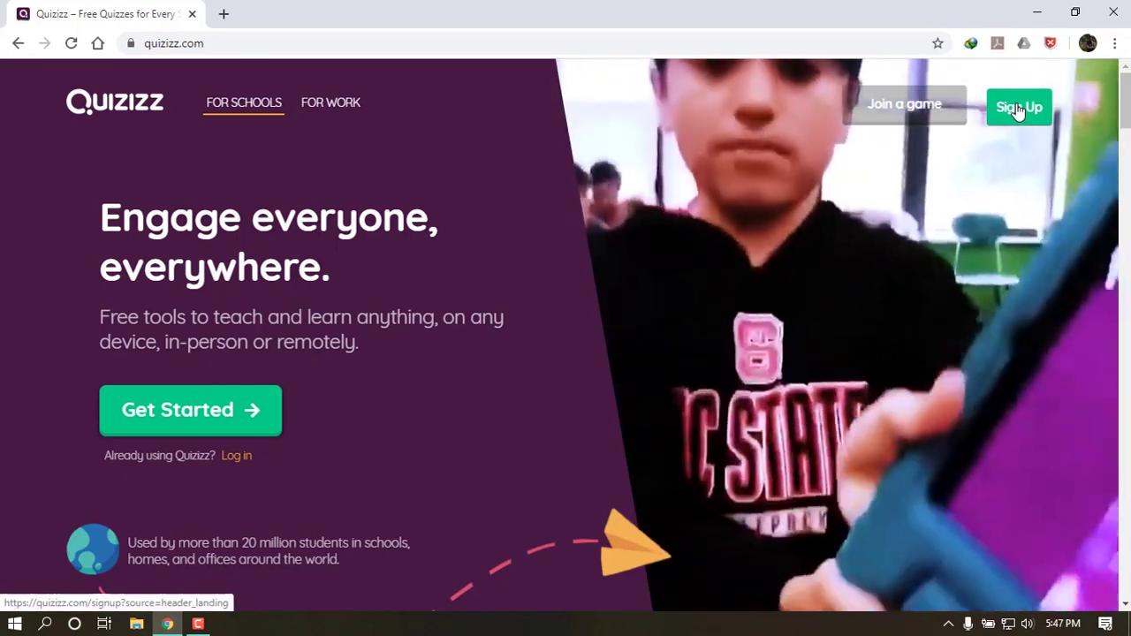
click(1019, 106)
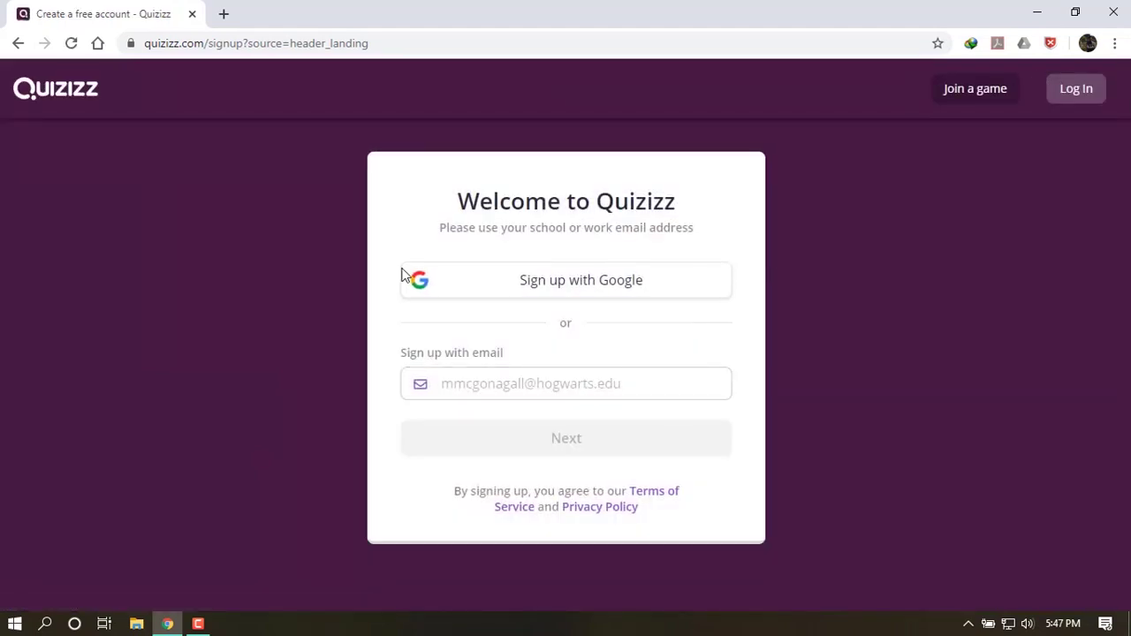
click(512, 379)
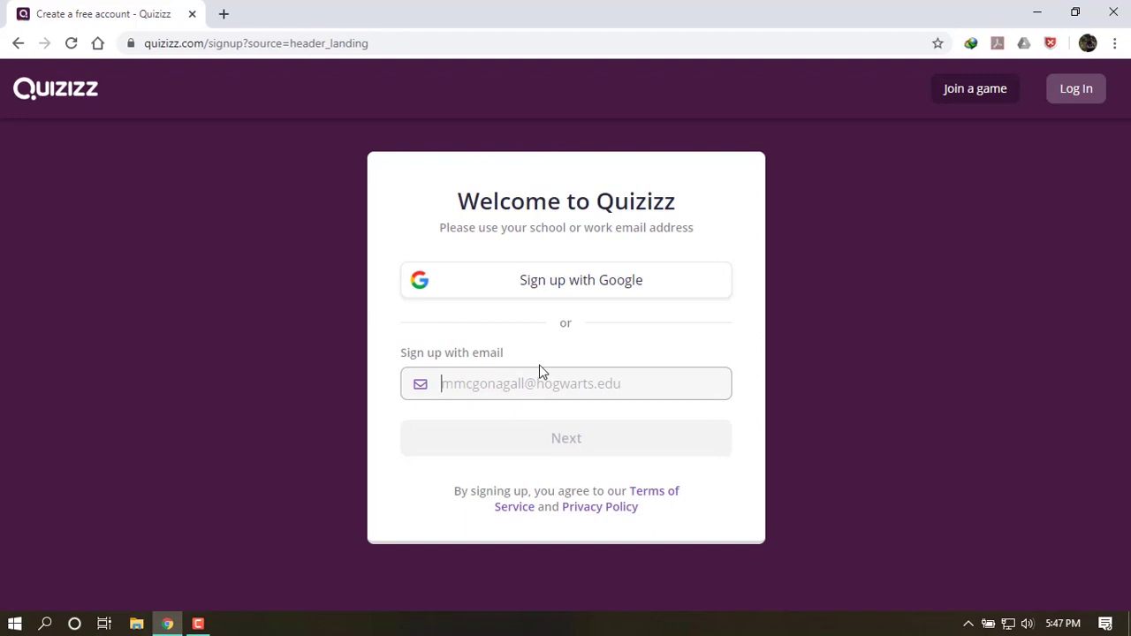
key(ctrl+v)
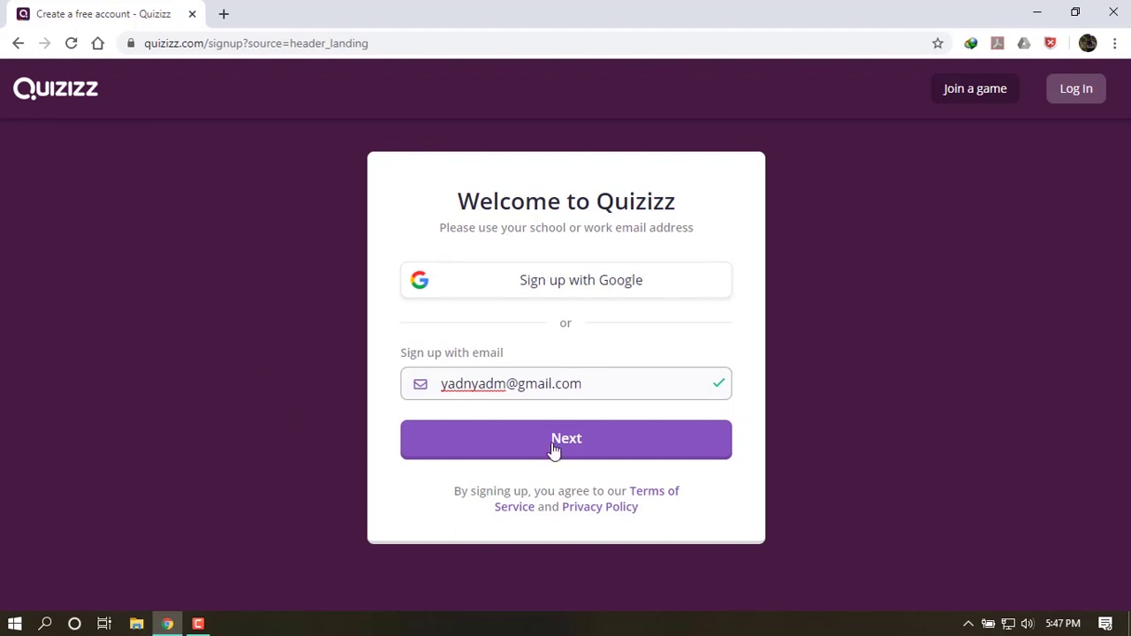
click(606, 454)
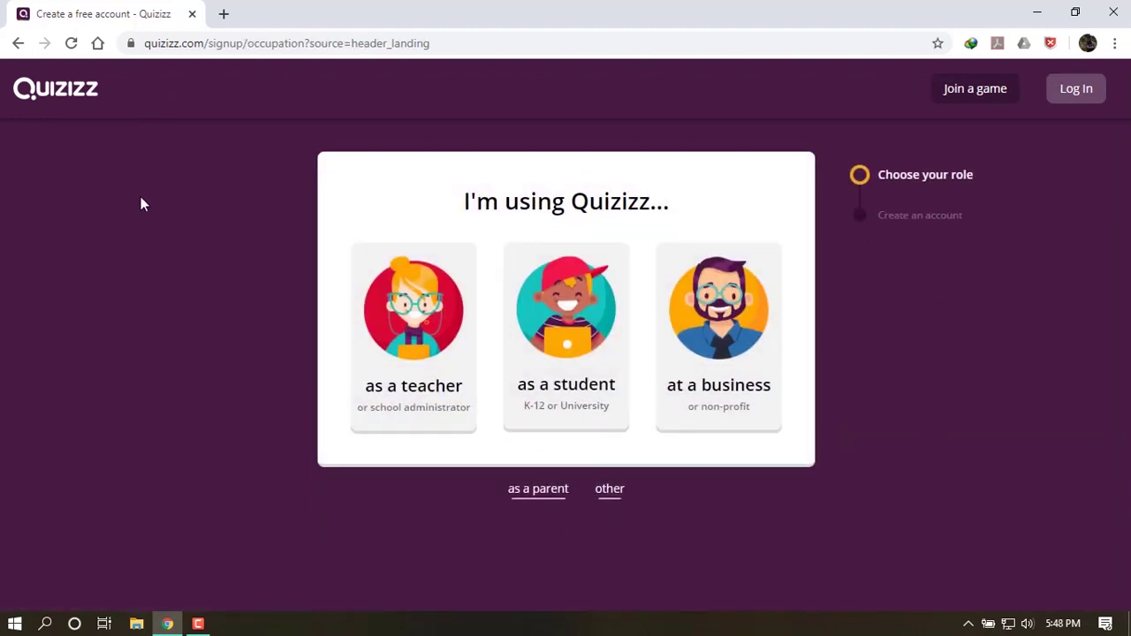
Register as a teacher with title Mr., first and last name, and a password
click(420, 316)
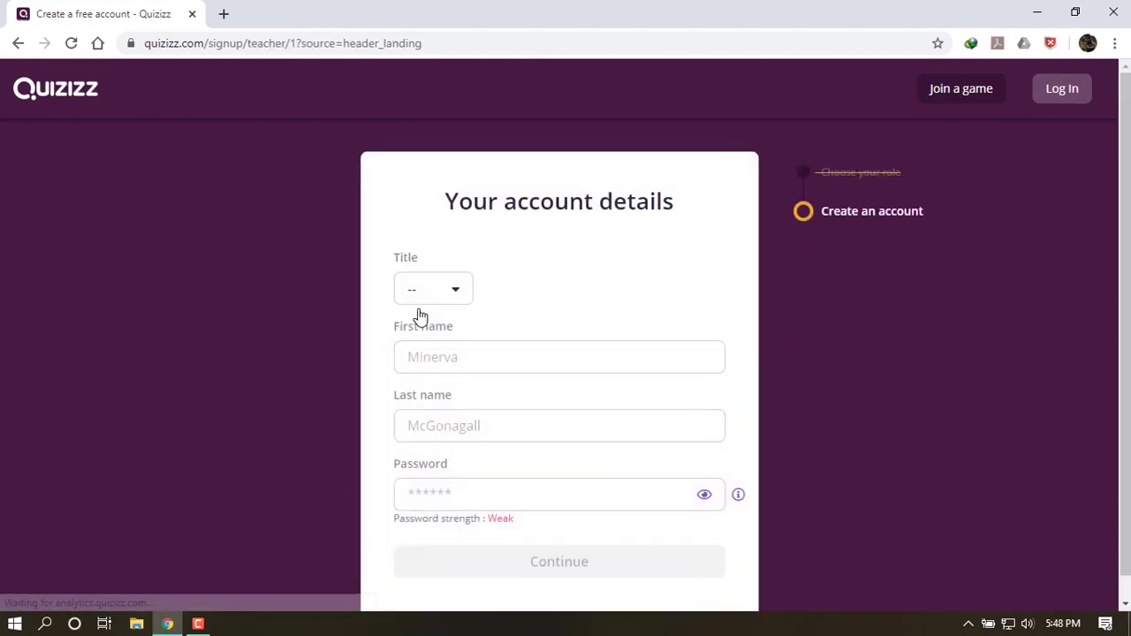
click(442, 292)
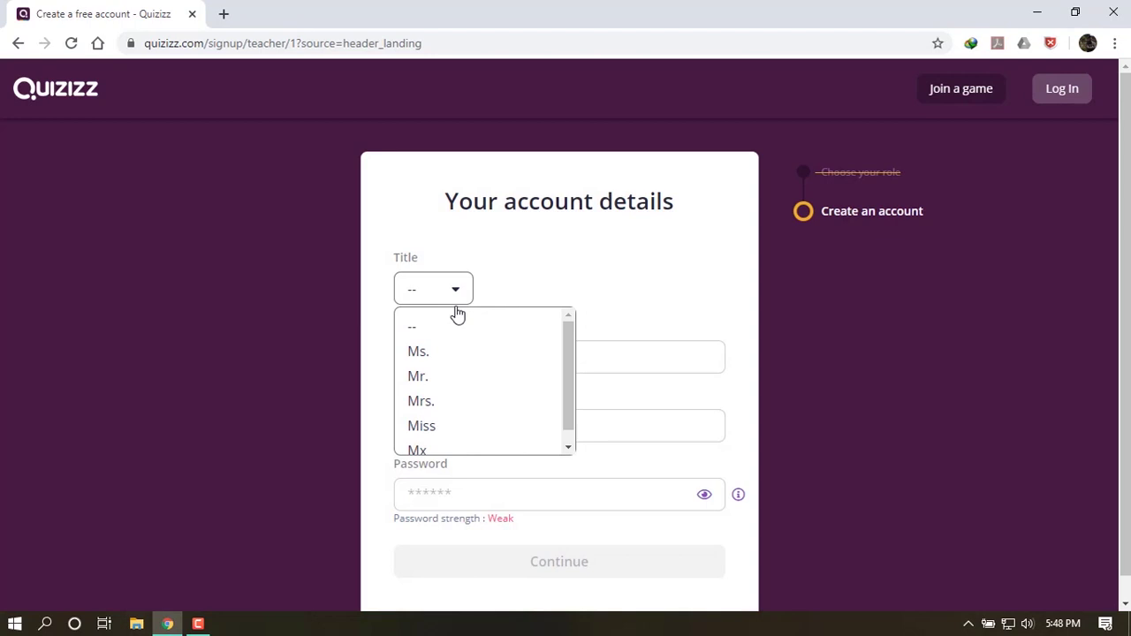
click(451, 378)
click(528, 351)
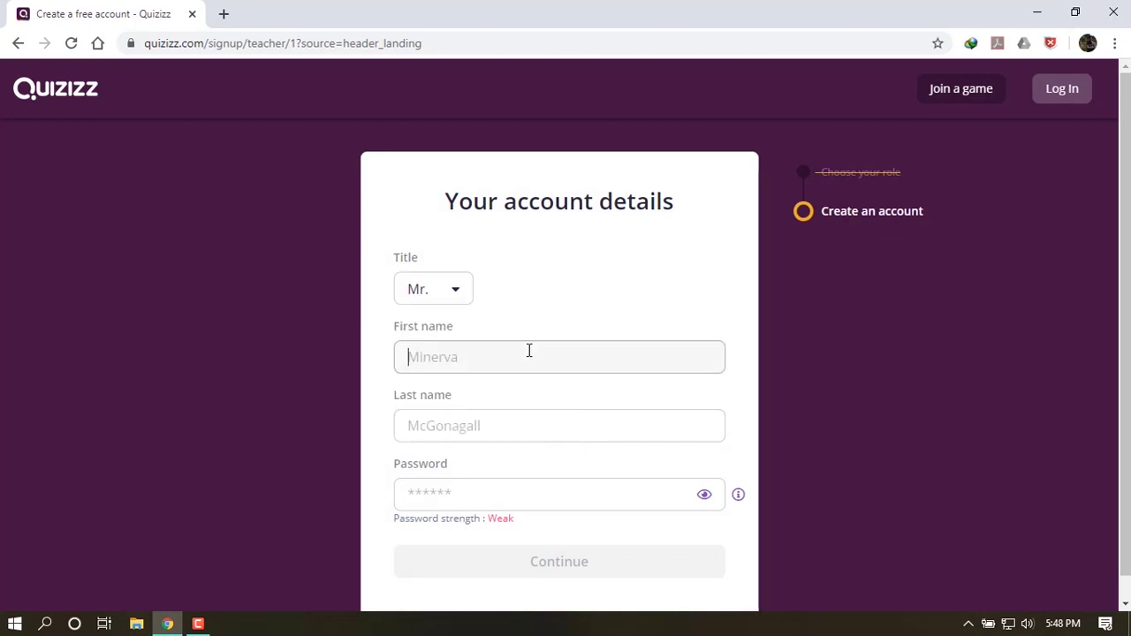
text(Dewa)
click(528, 430)
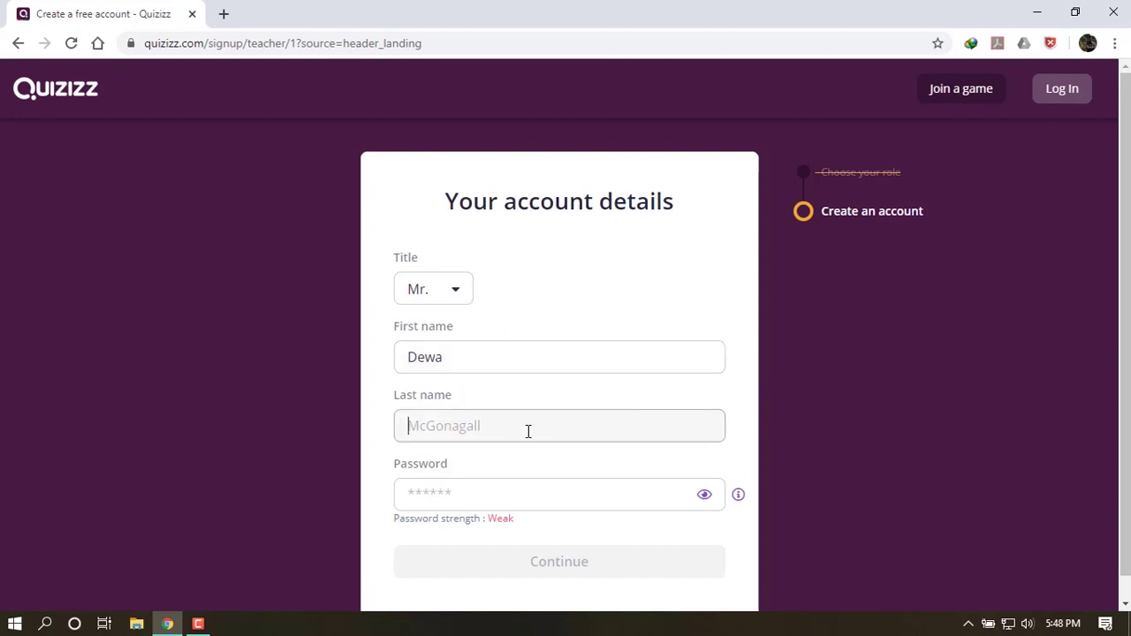
text(Made)
scroll(634, 309, down, 1)
click(596, 471)
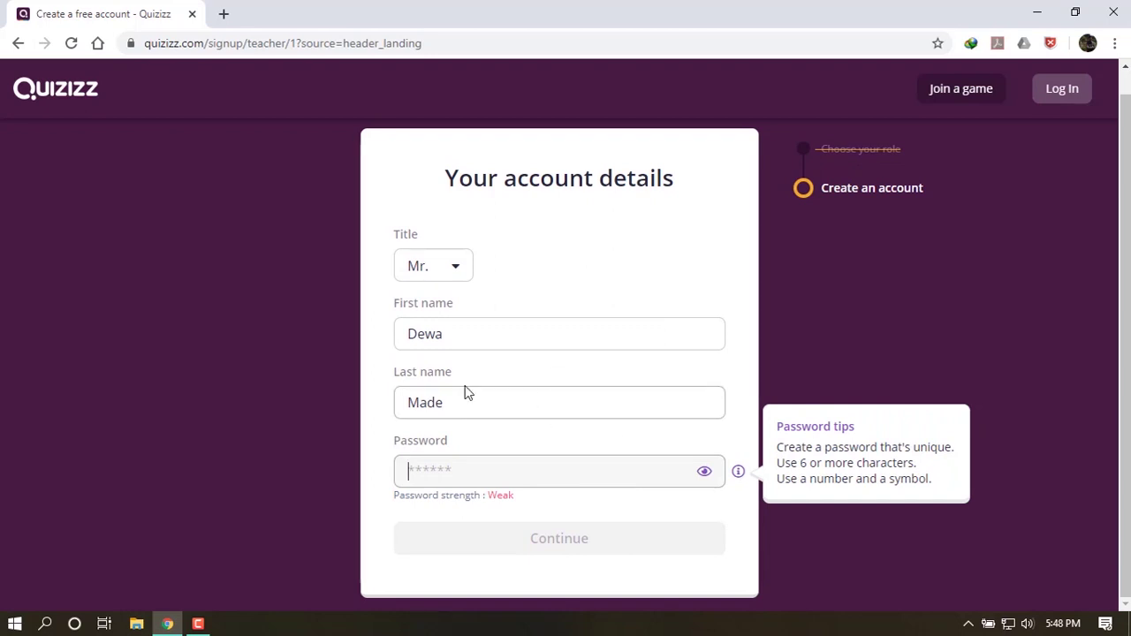
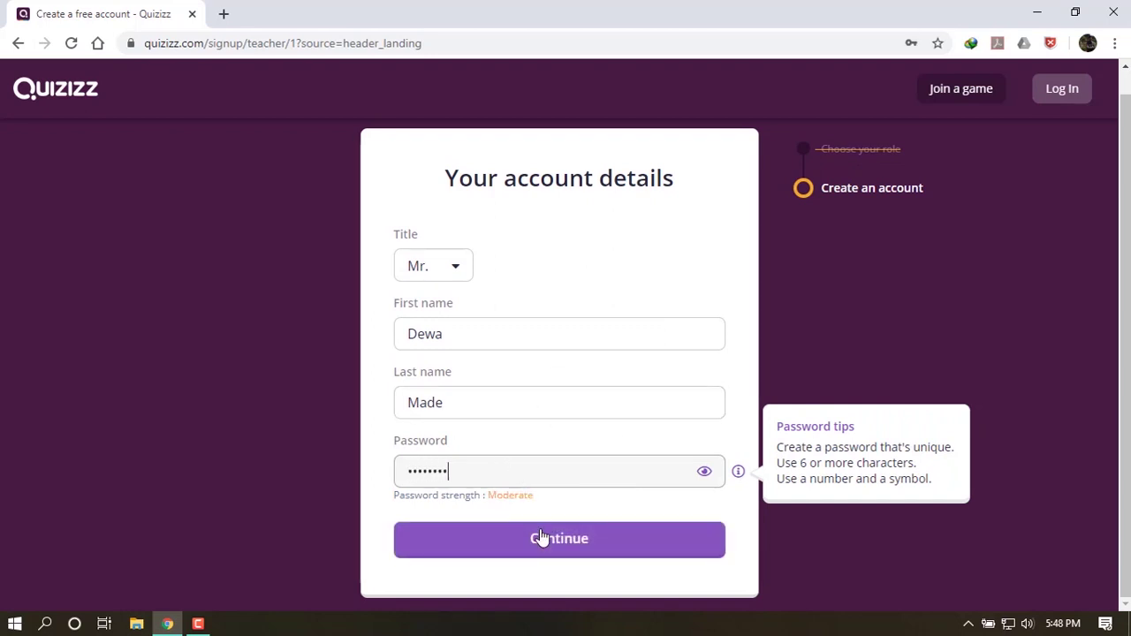
click(550, 539)
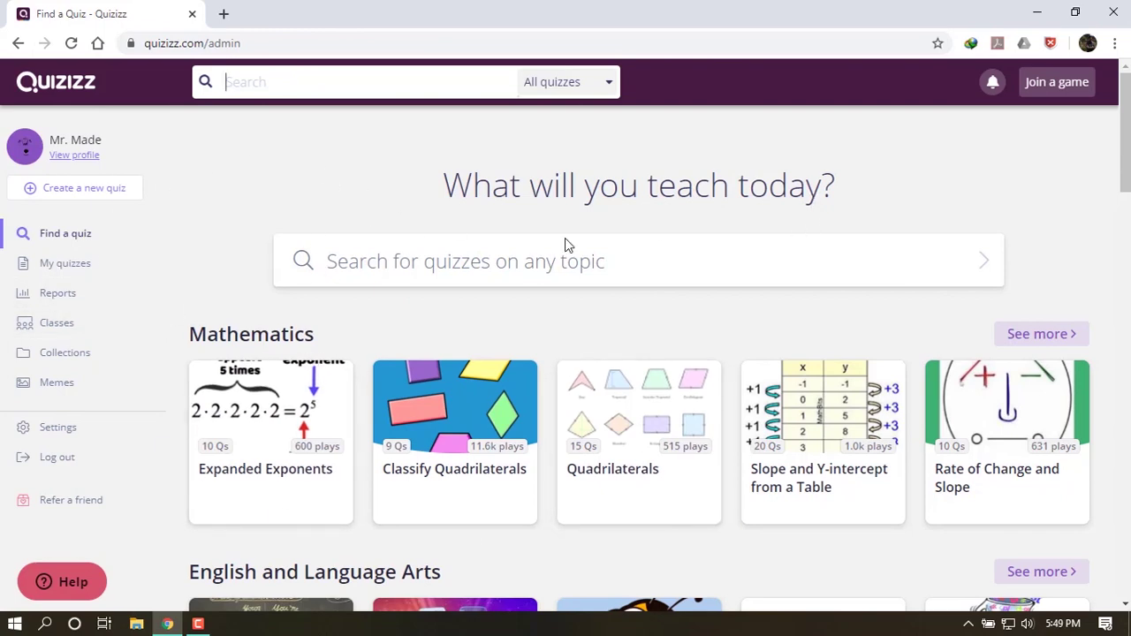
Set the preferred language in Settings to Bahasa Indonesia, then return to Temukan Quiz
click(86, 437)
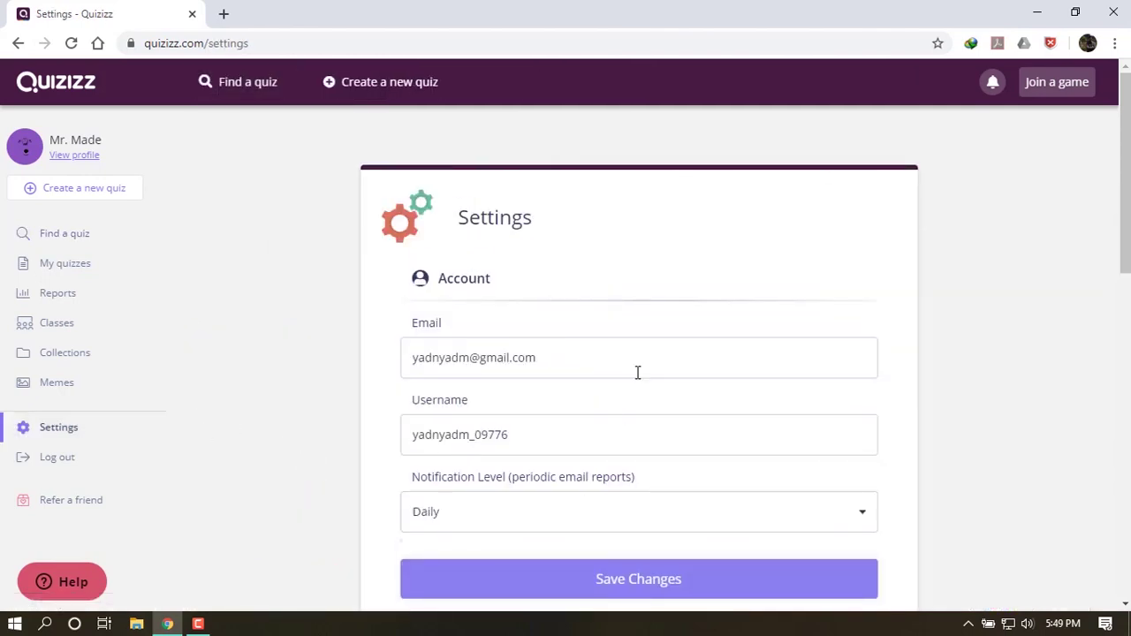
scroll(637, 372, down, 4)
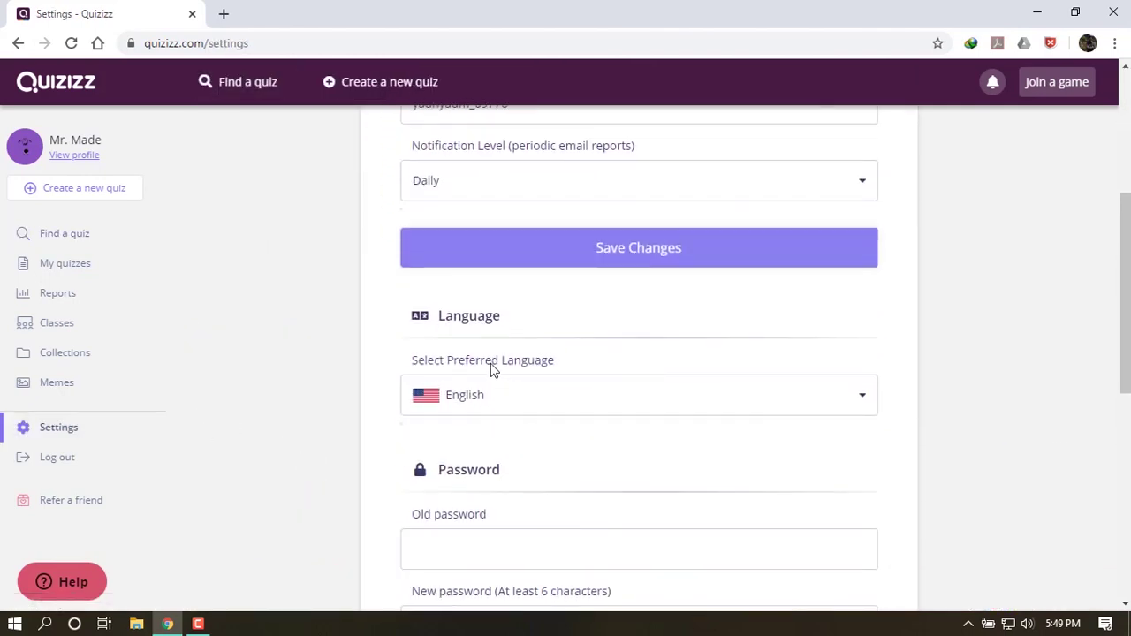
click(543, 404)
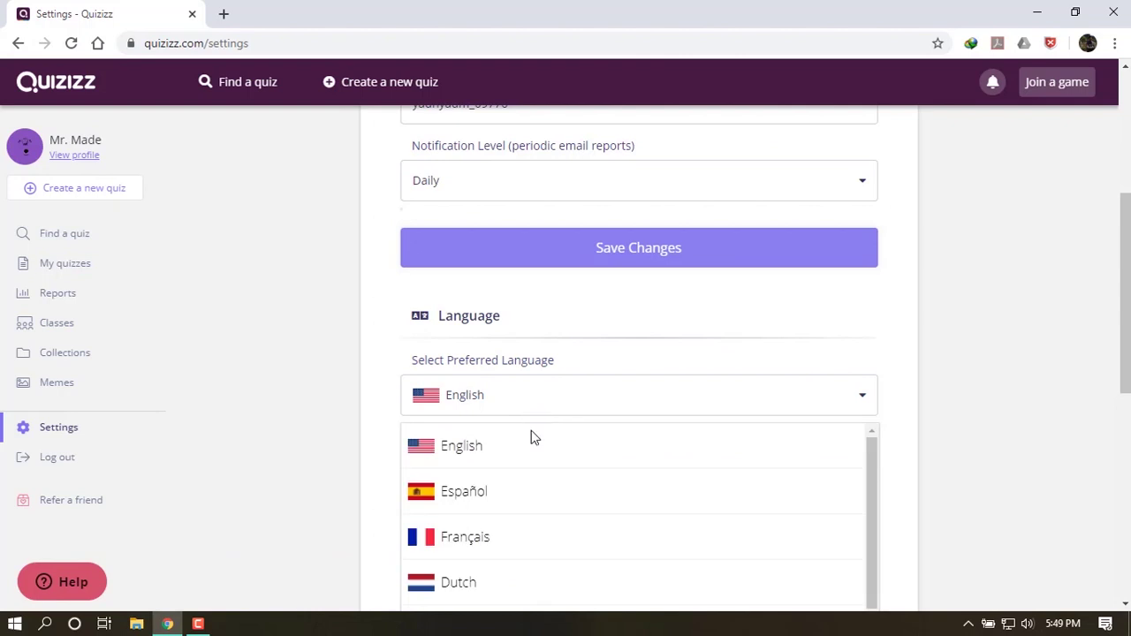
scroll(535, 442, down, 3)
scroll(984, 430, down, 3)
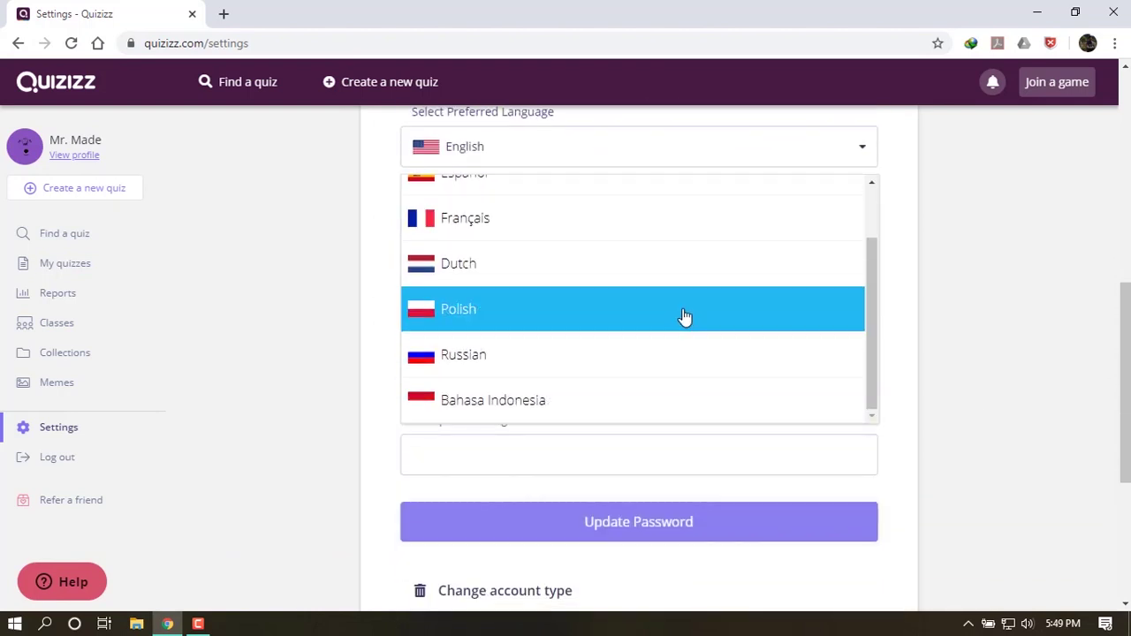
click(681, 315)
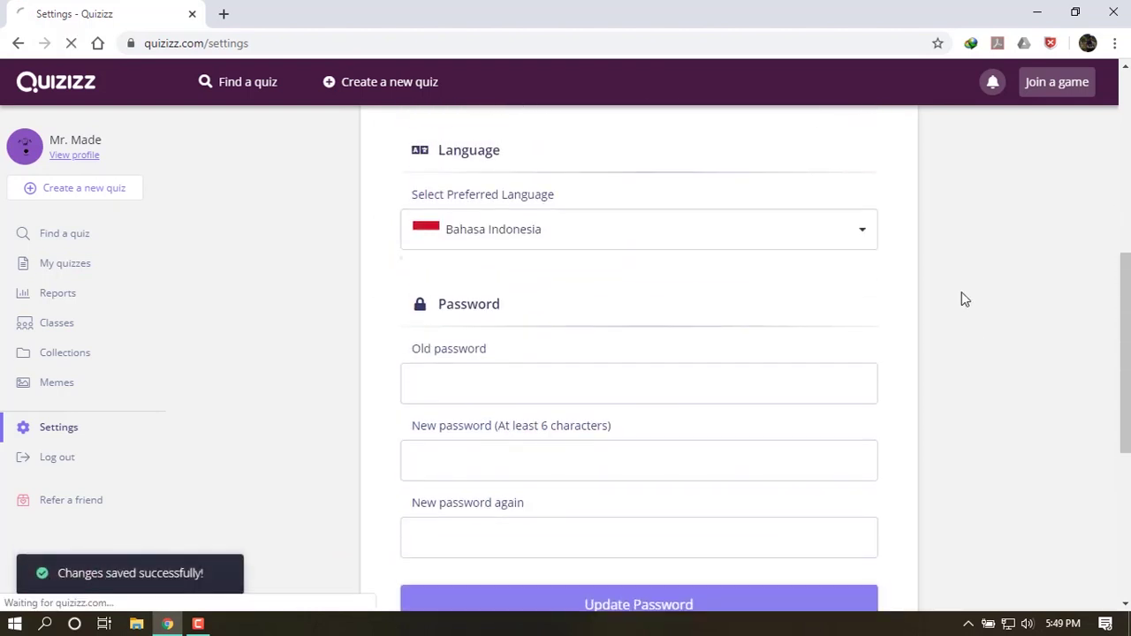
scroll(306, 308, up, 10)
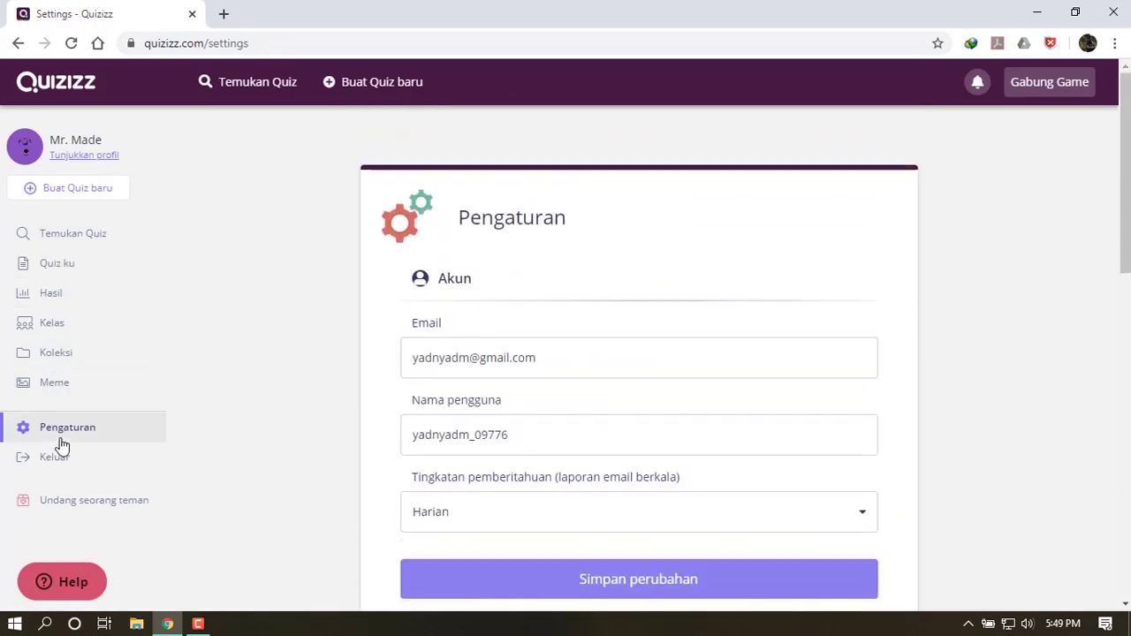
click(72, 234)
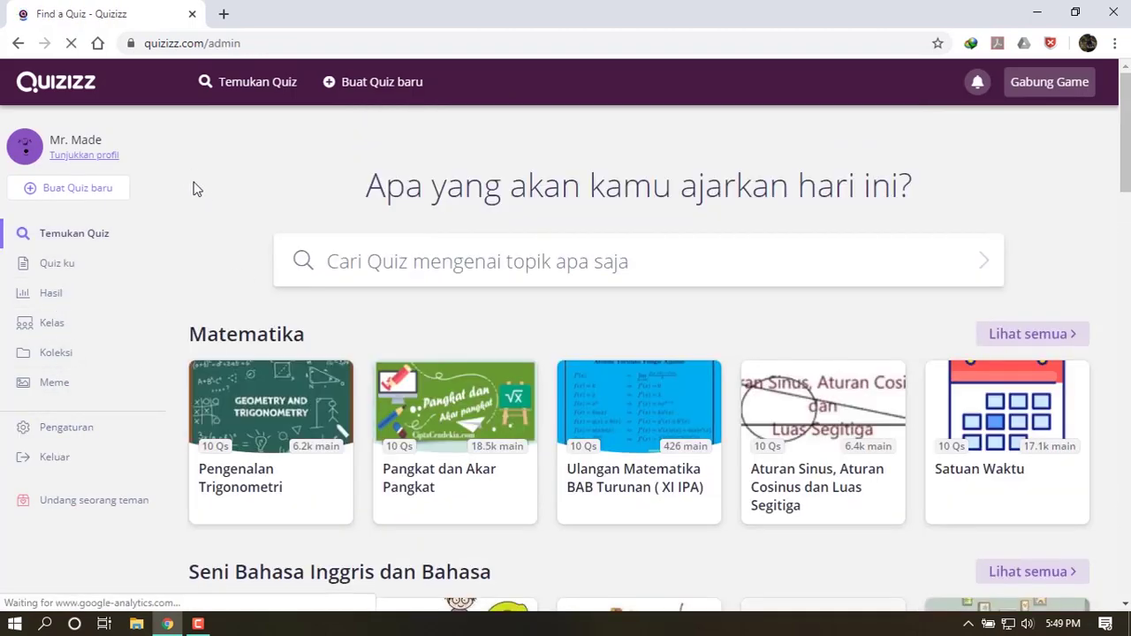
Search Quizizz for 'cahaya kelas 8 smp'
click(237, 92)
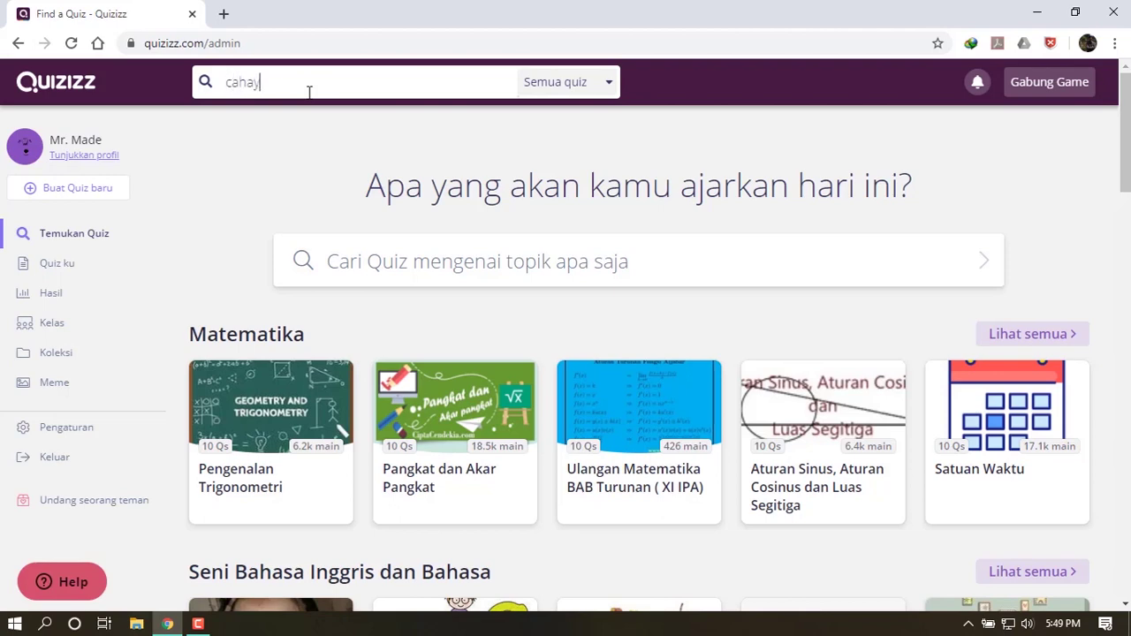
text(kelas 8 smp)
key(Return)
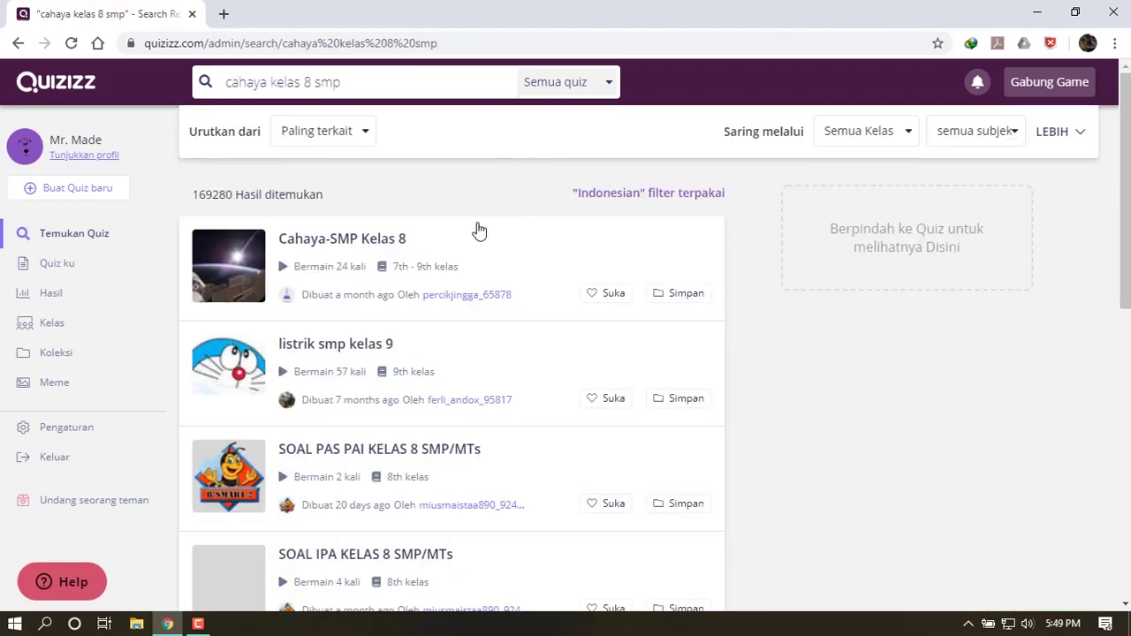
Preview and scroll through the questions of the Cahaya-SMP Kelas 8 quiz
click(466, 240)
scroll(448, 265, down, 3)
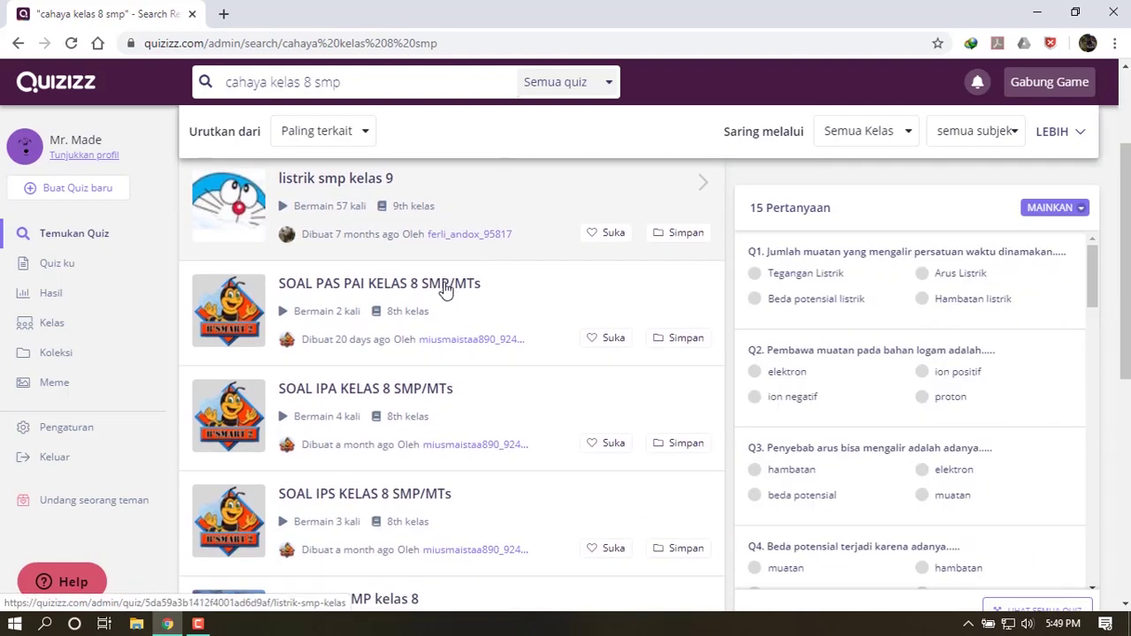
scroll(442, 302, down, 2)
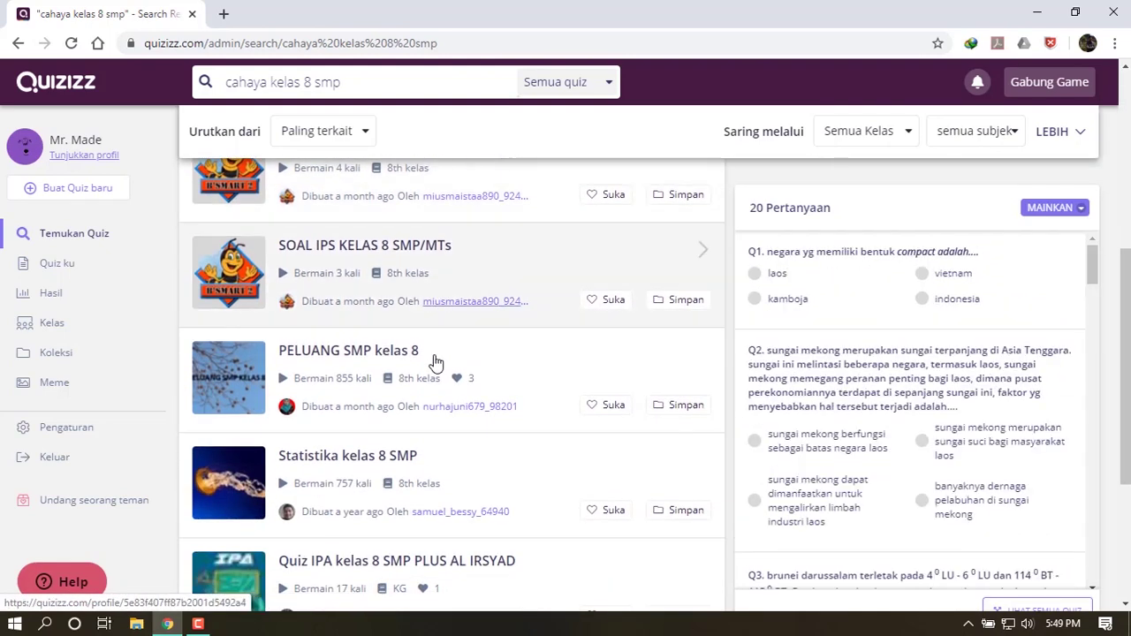
scroll(434, 361, up, 5)
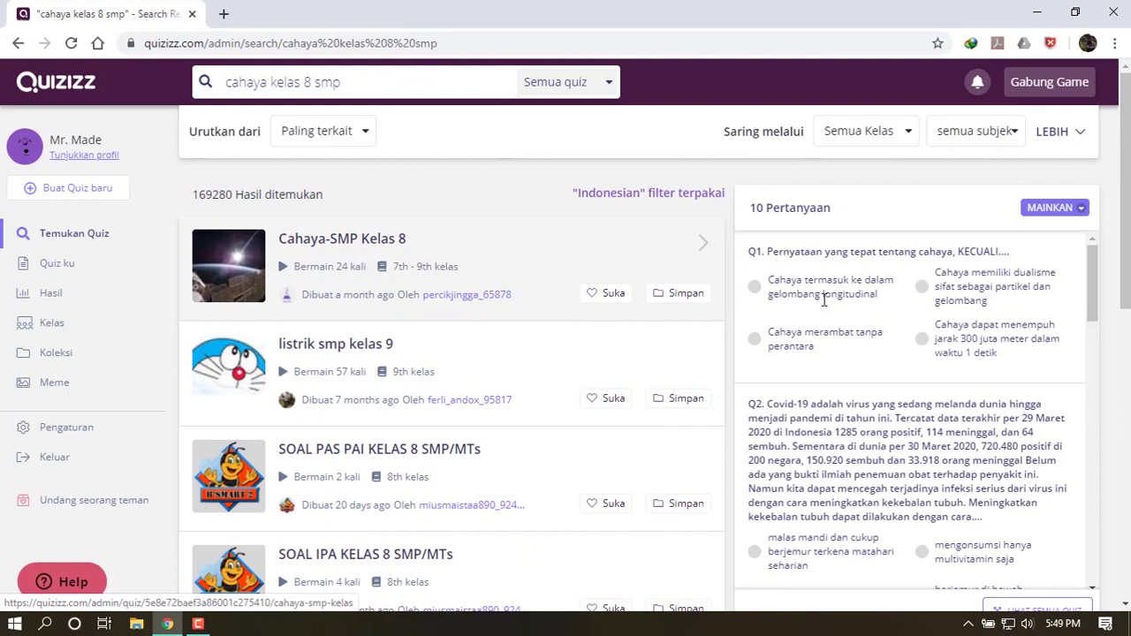
scroll(832, 293, down, 3)
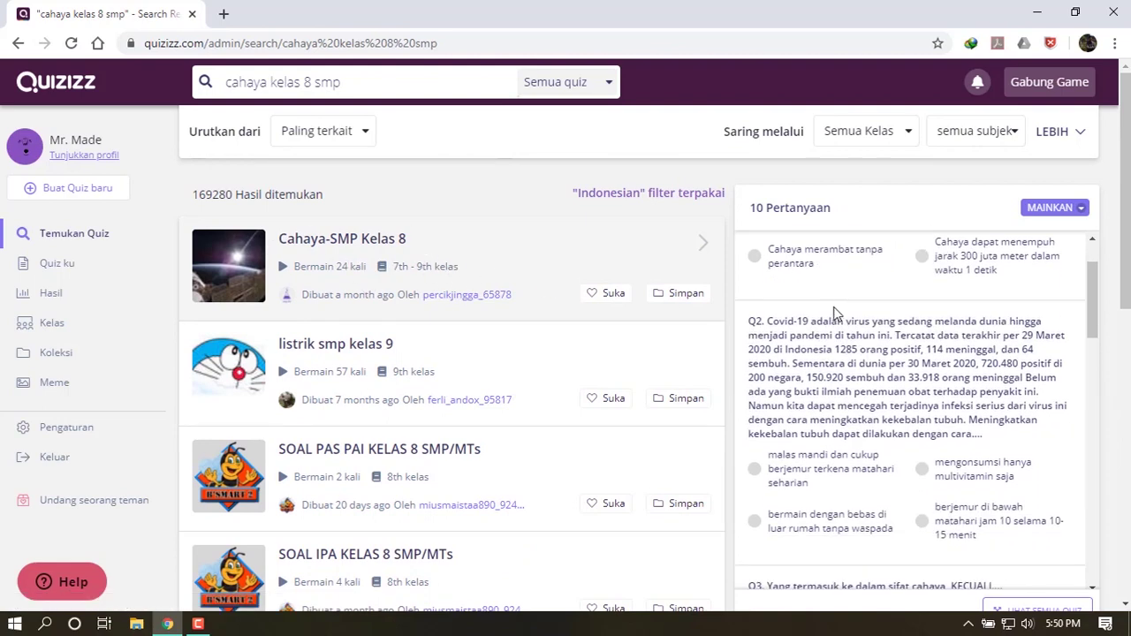
scroll(835, 311, down, 4)
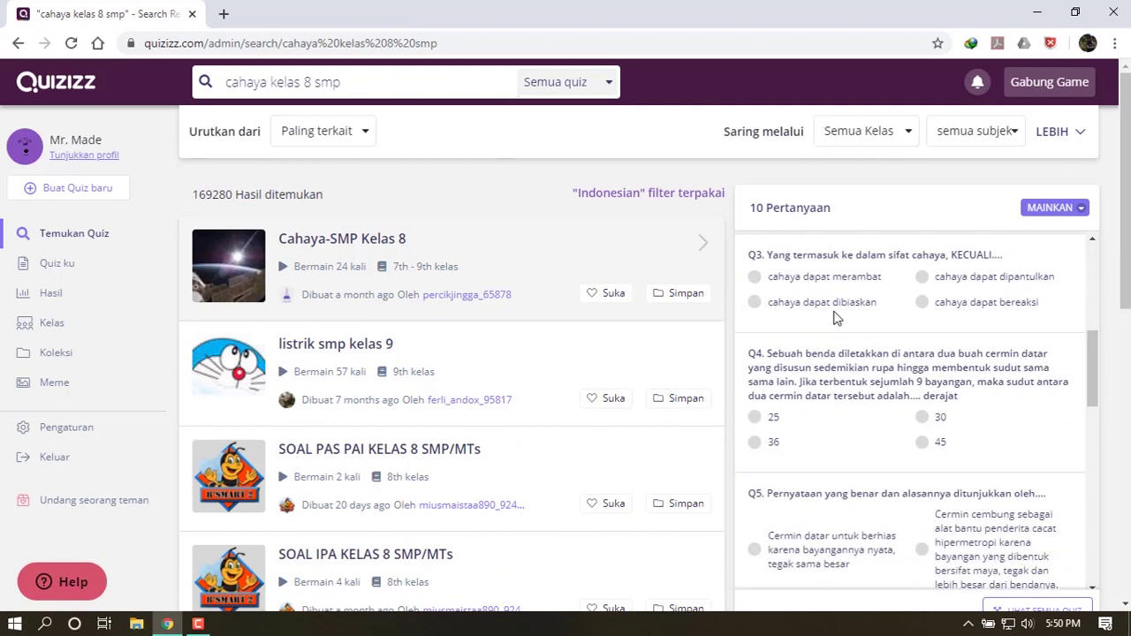
scroll(835, 311, up, 7)
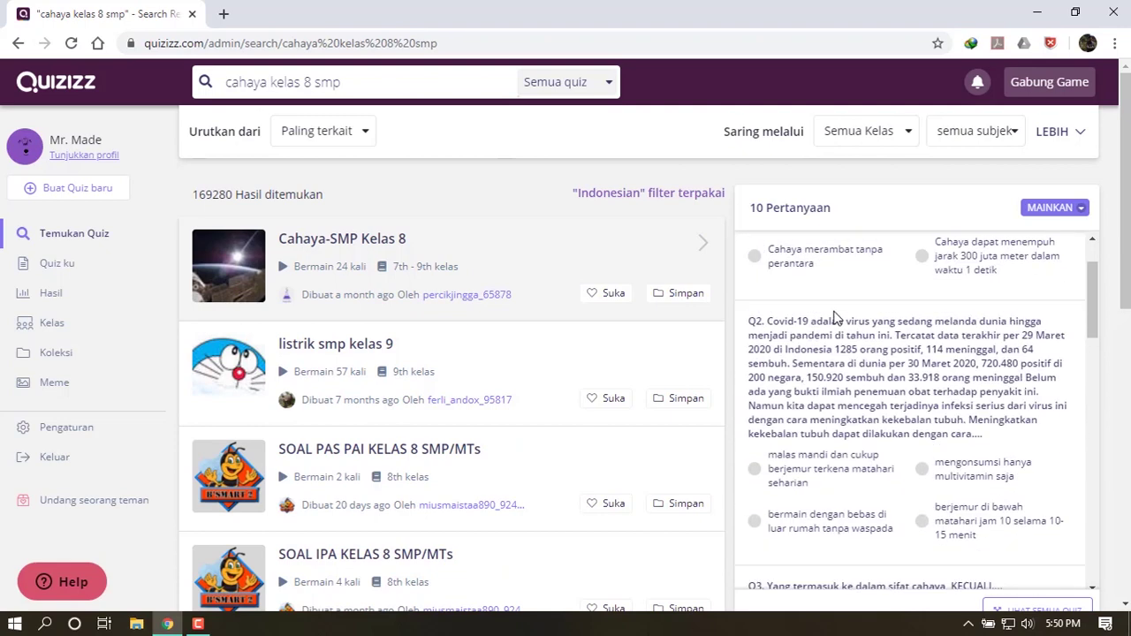
Save Cahaya-SMP Kelas 8 into a new 'Soal IPA' collection, then view Quiz ku
click(669, 298)
scroll(639, 394, down, 1)
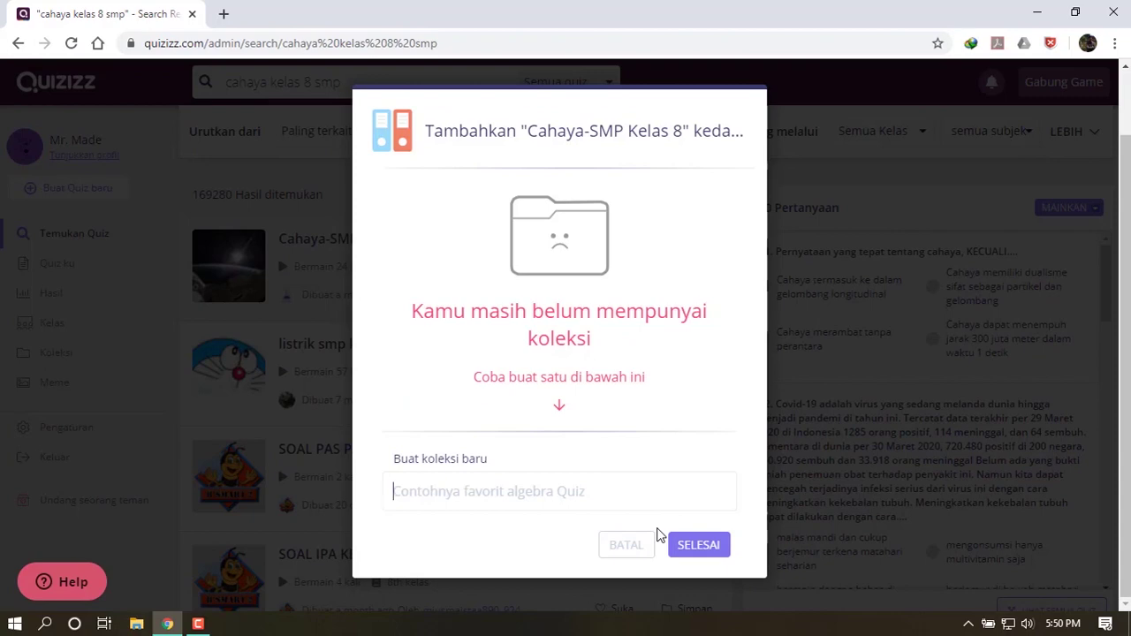
text(Soal IPA)
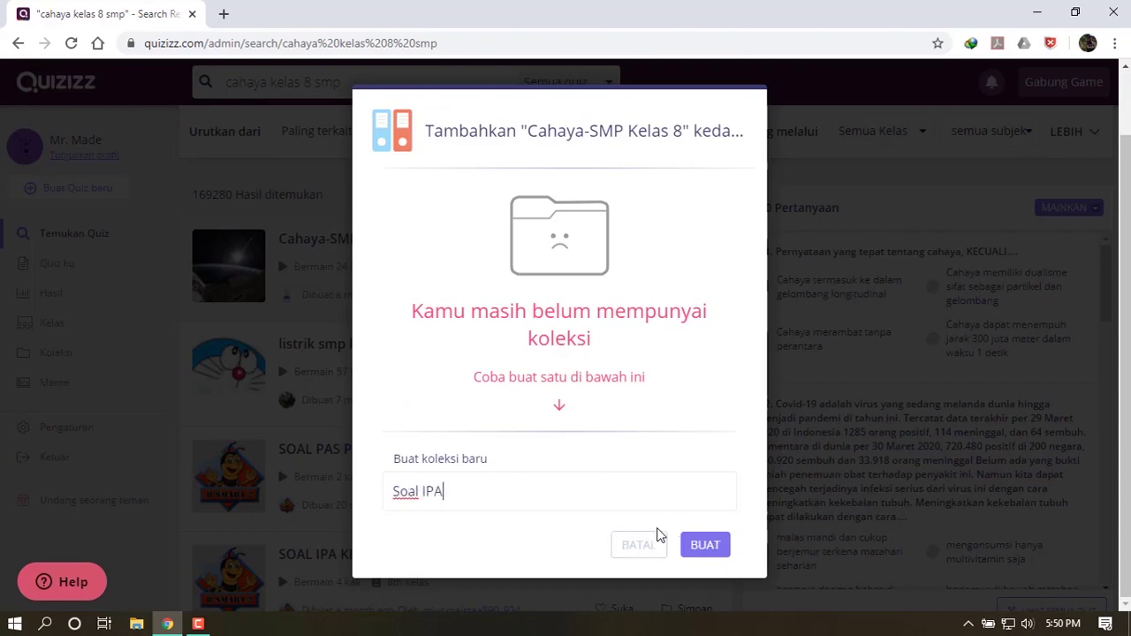
click(714, 548)
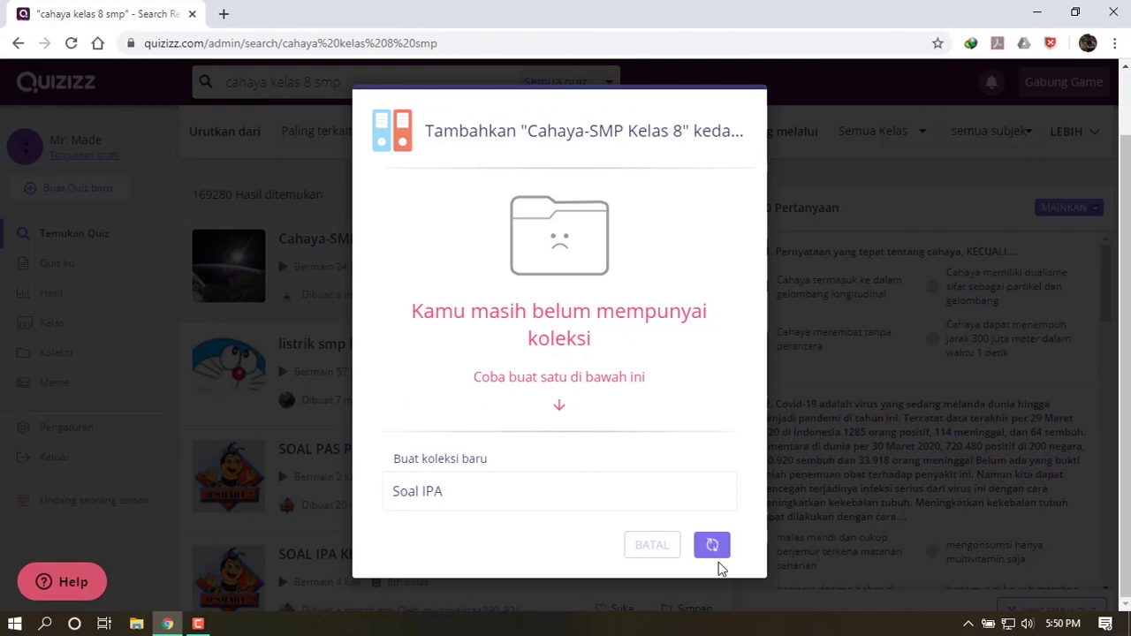
click(707, 547)
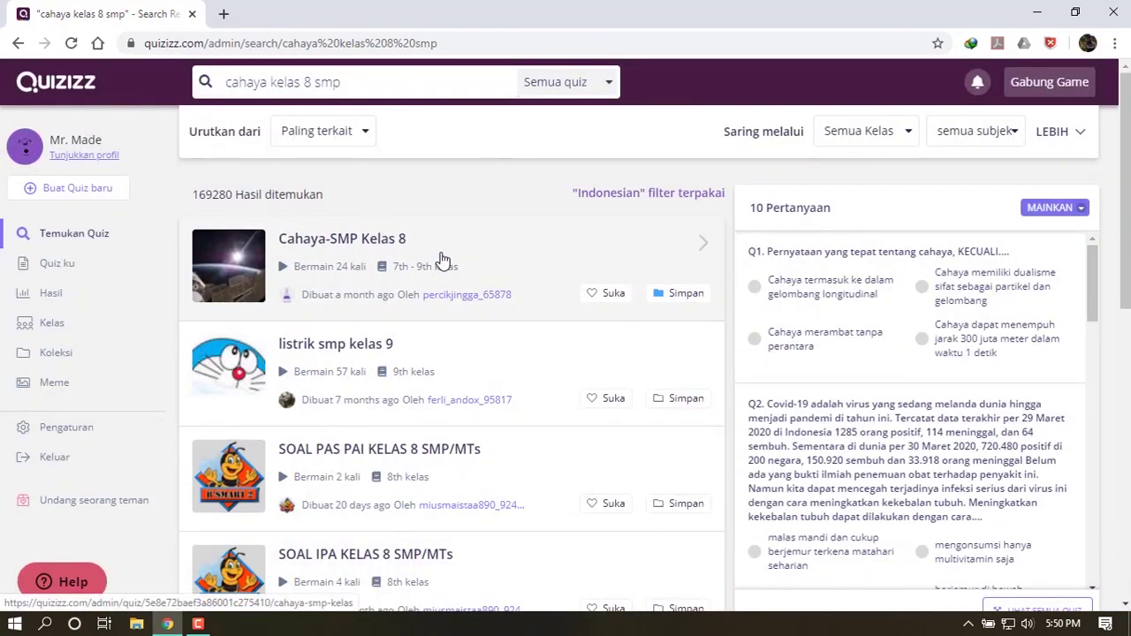
click(56, 264)
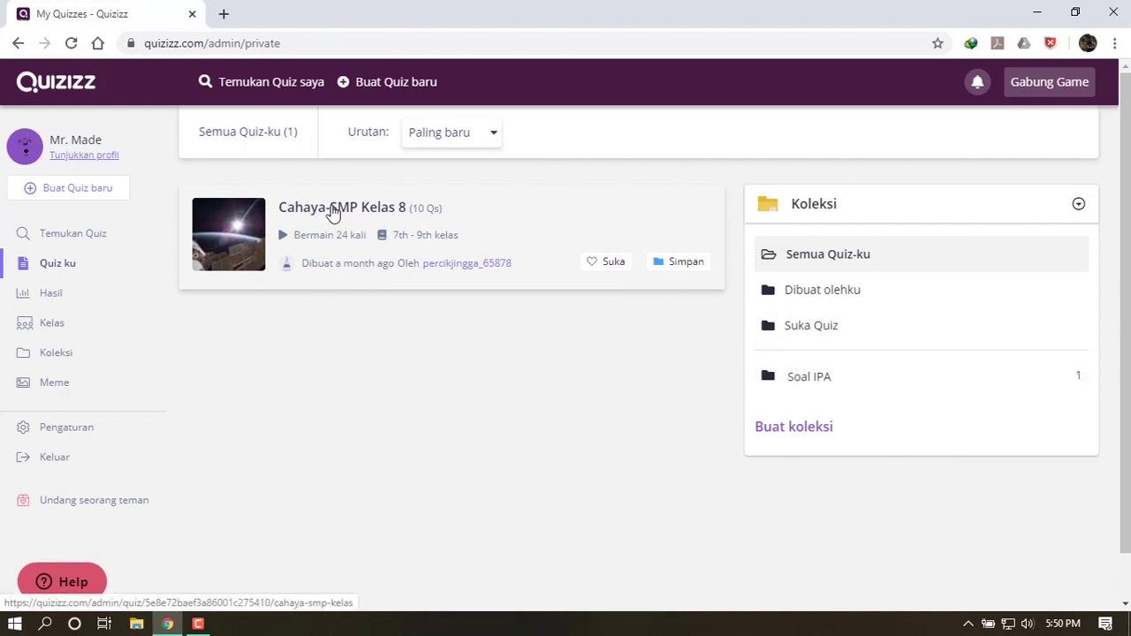
Open Cahaya-SMP Kelas 8's details and choose Jadikan PR to assign it as homework
click(331, 210)
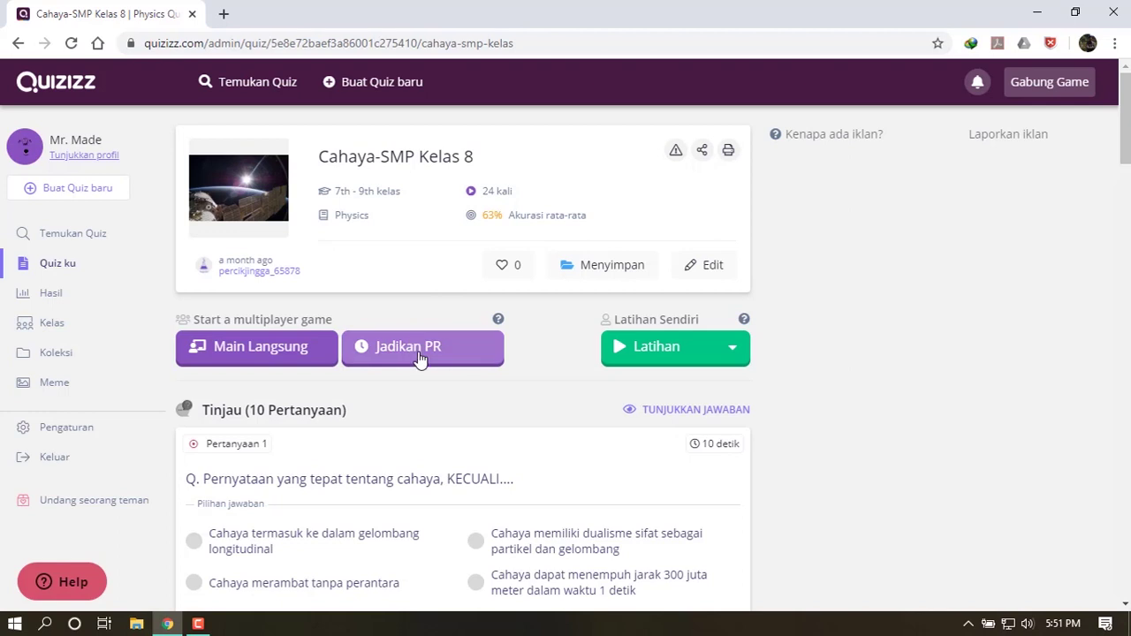
click(419, 357)
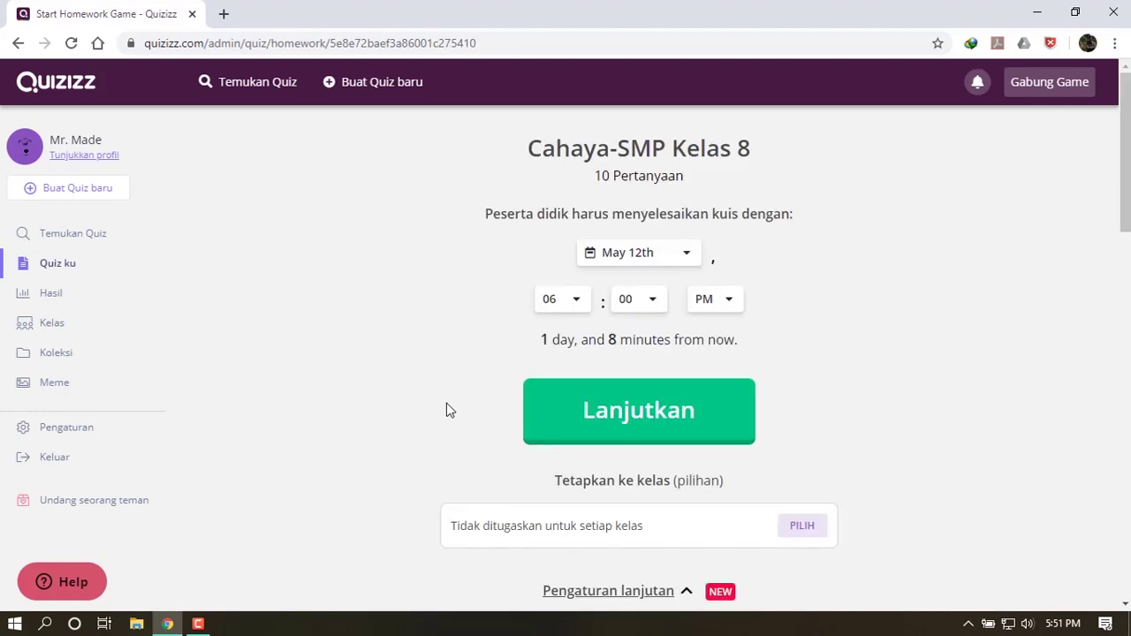
Change the homework deadline from May 12th to May 16th at 6:00 PM
click(663, 258)
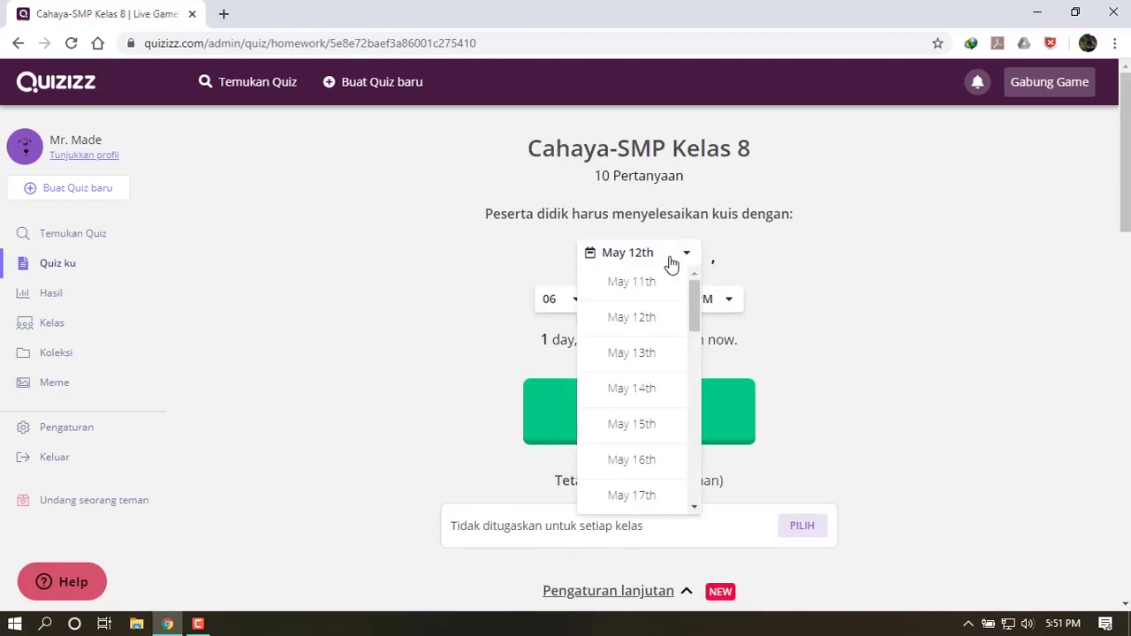
click(1063, 624)
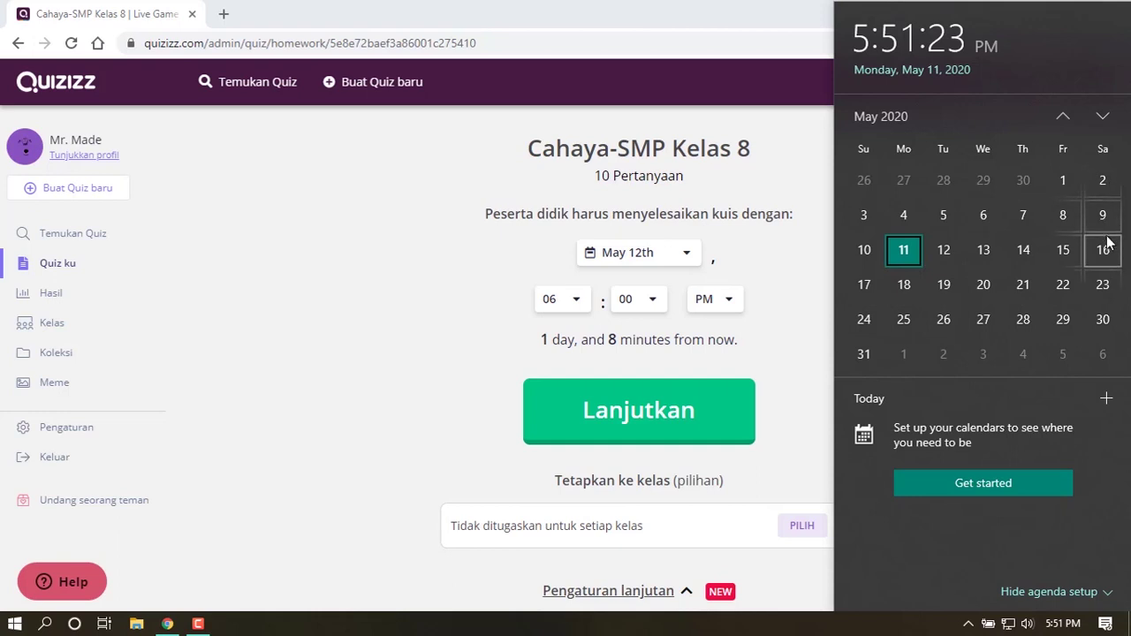
click(669, 255)
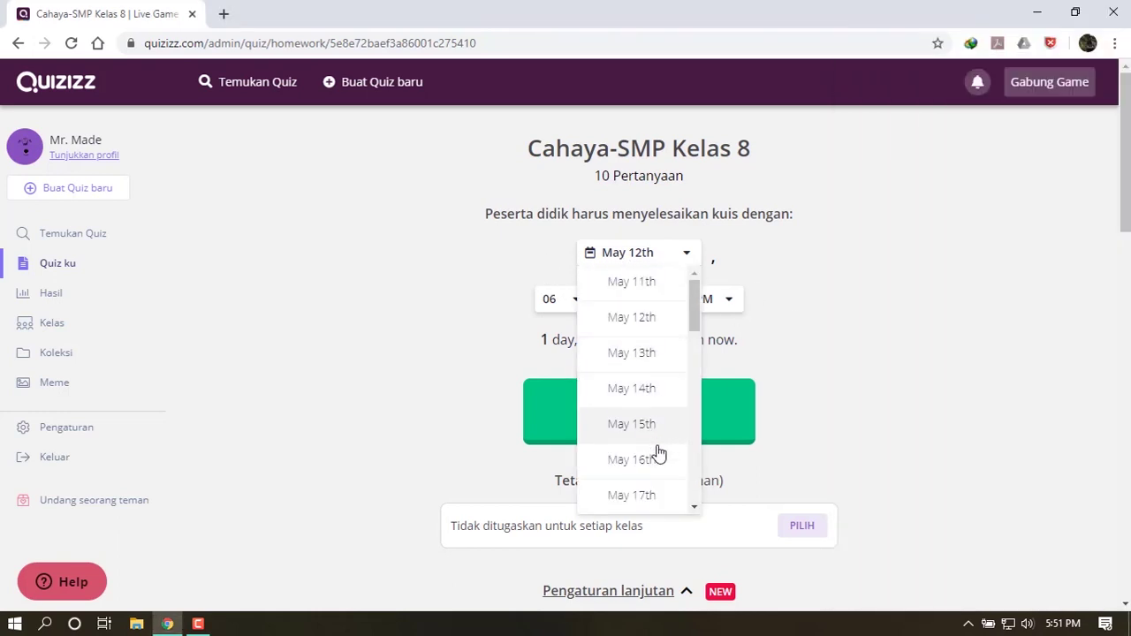
click(659, 460)
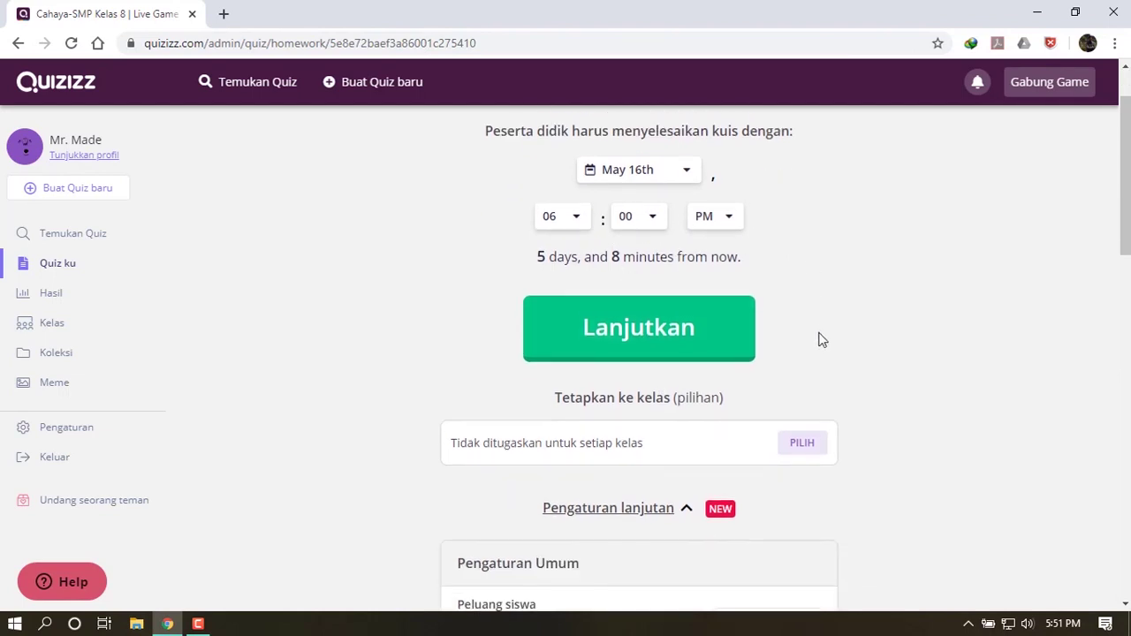
Try the Peluang siswa attempt options, leaving student attempts at Tak terbatas (unlimited)
scroll(822, 341, down, 2)
scroll(829, 338, up, 2)
scroll(737, 320, down, 3)
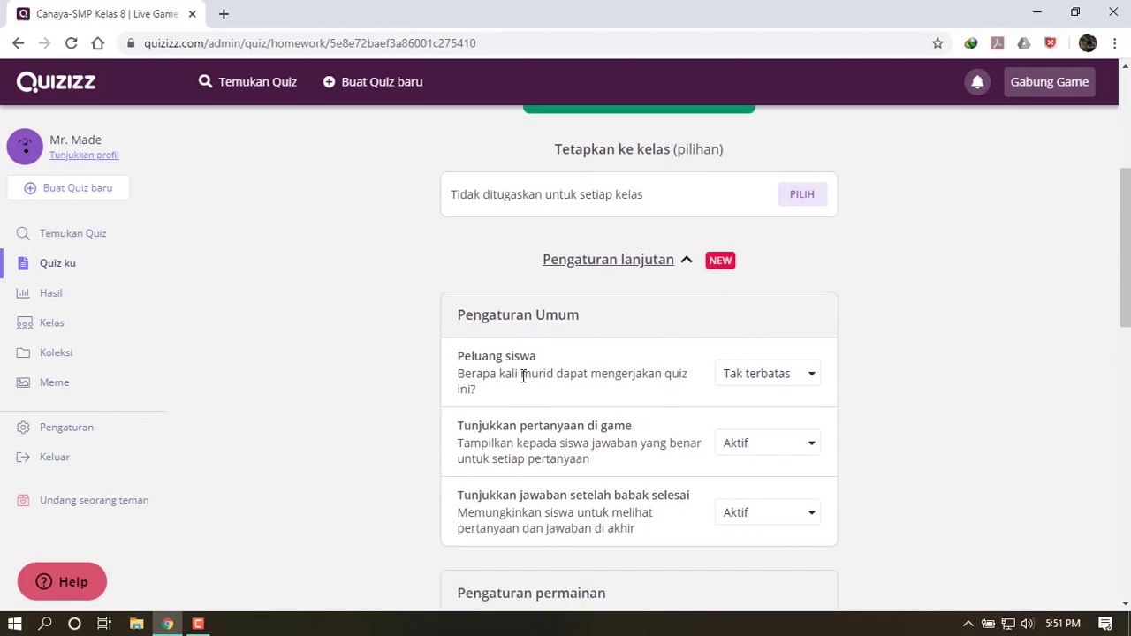
click(804, 374)
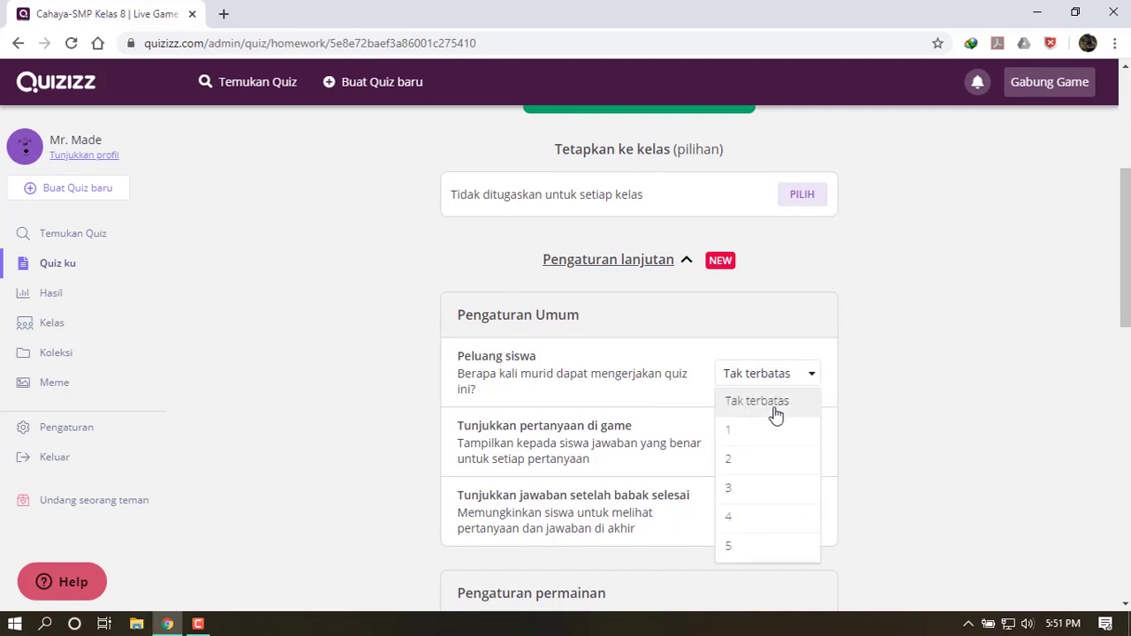
click(775, 413)
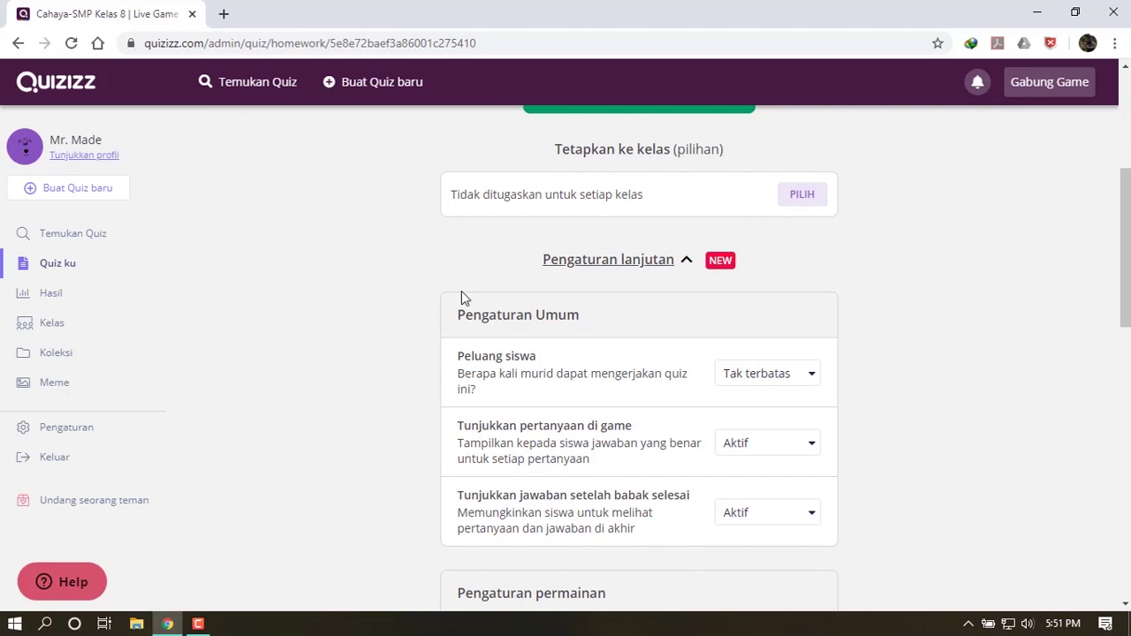
click(804, 382)
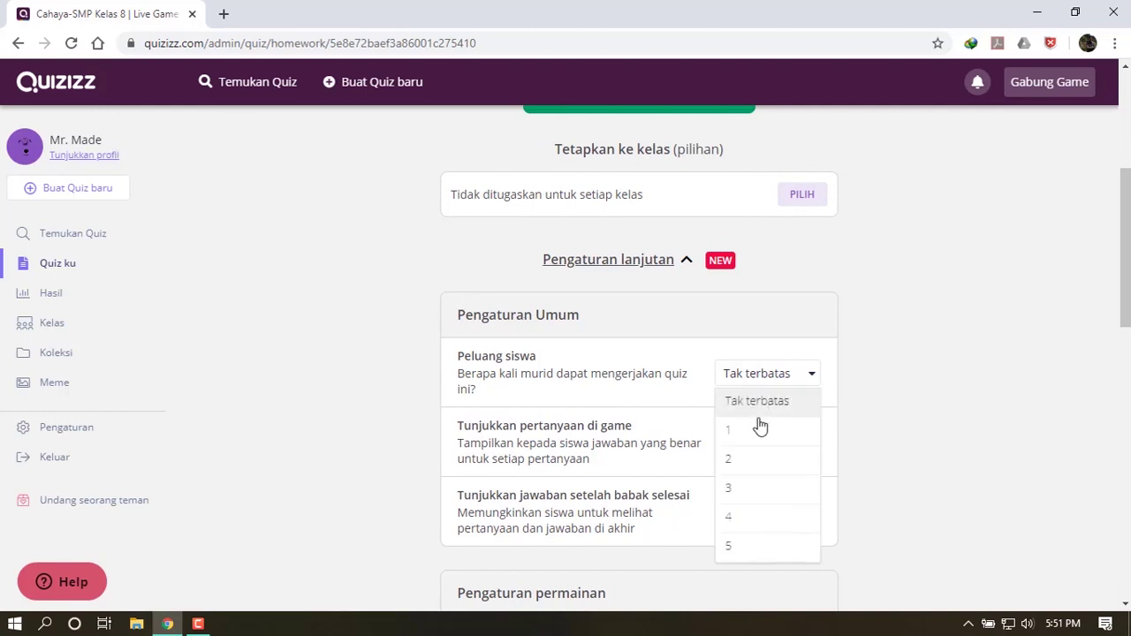
click(758, 428)
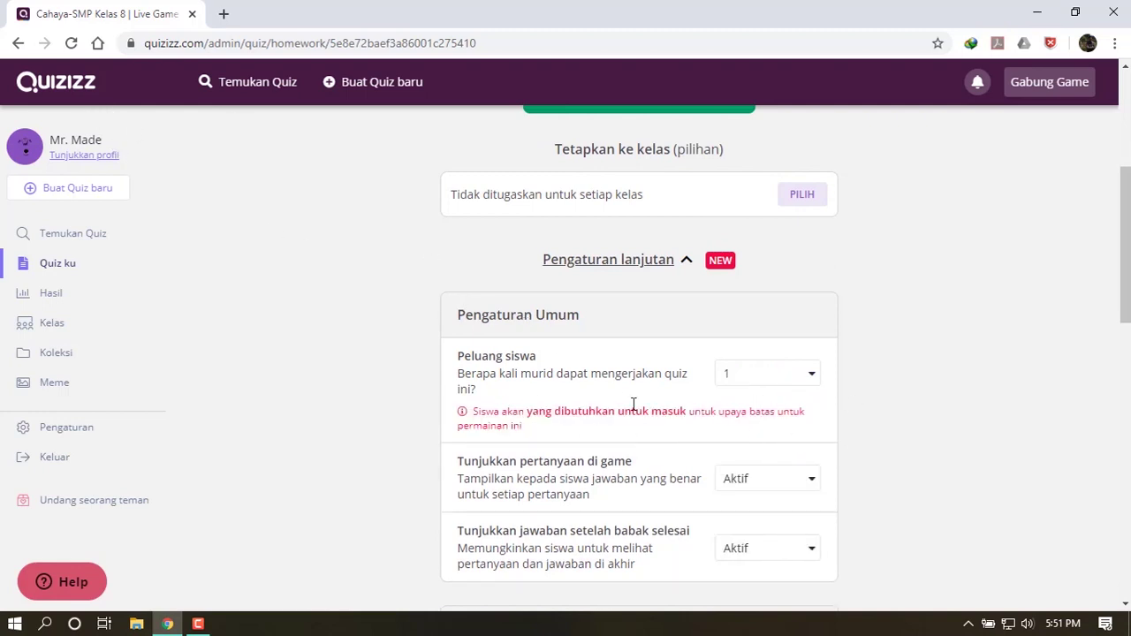
click(795, 378)
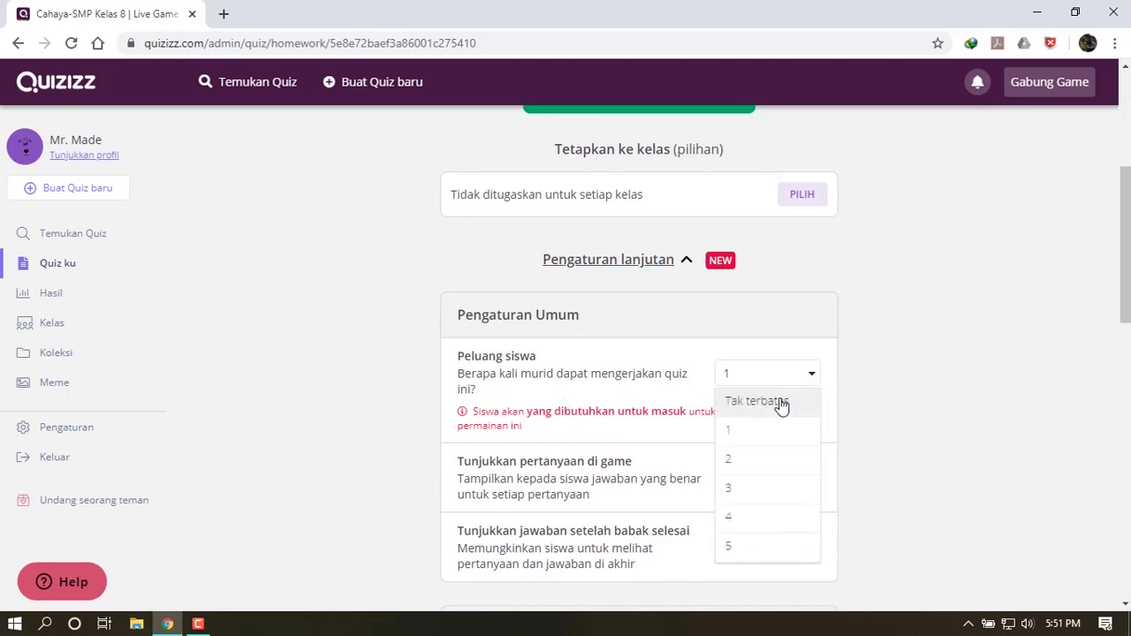
click(782, 403)
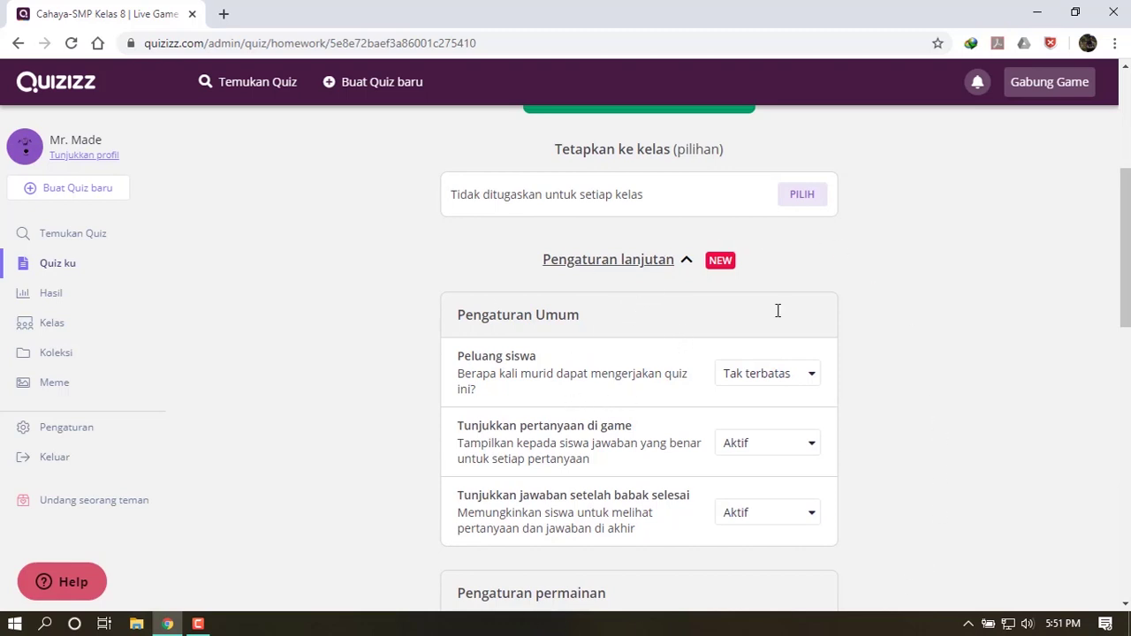
click(780, 381)
click(912, 355)
click(812, 378)
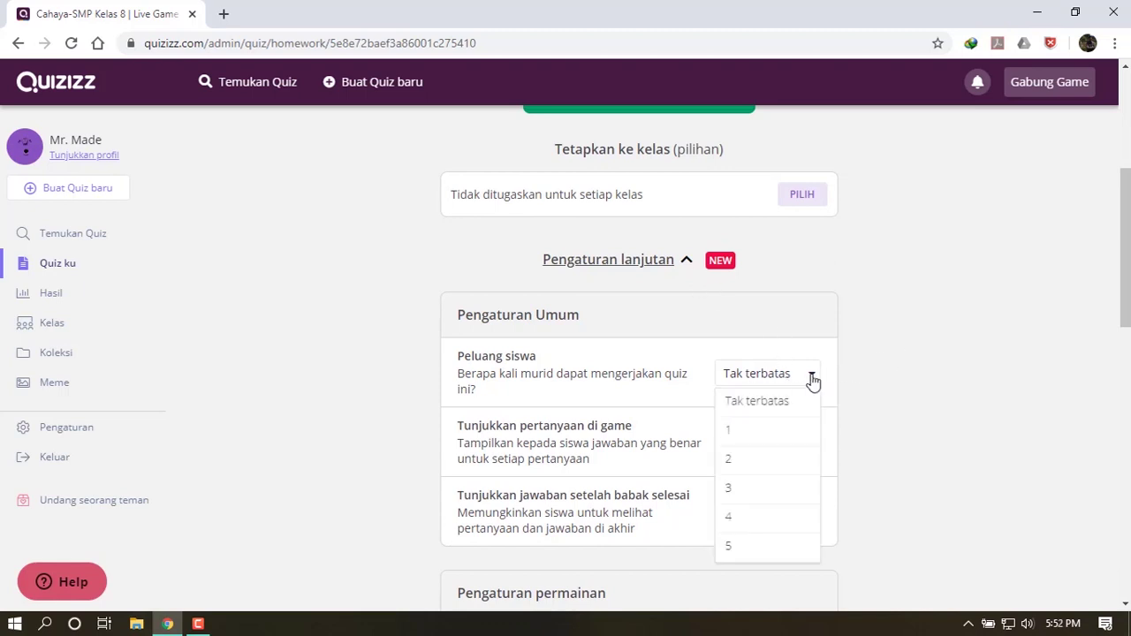
click(759, 431)
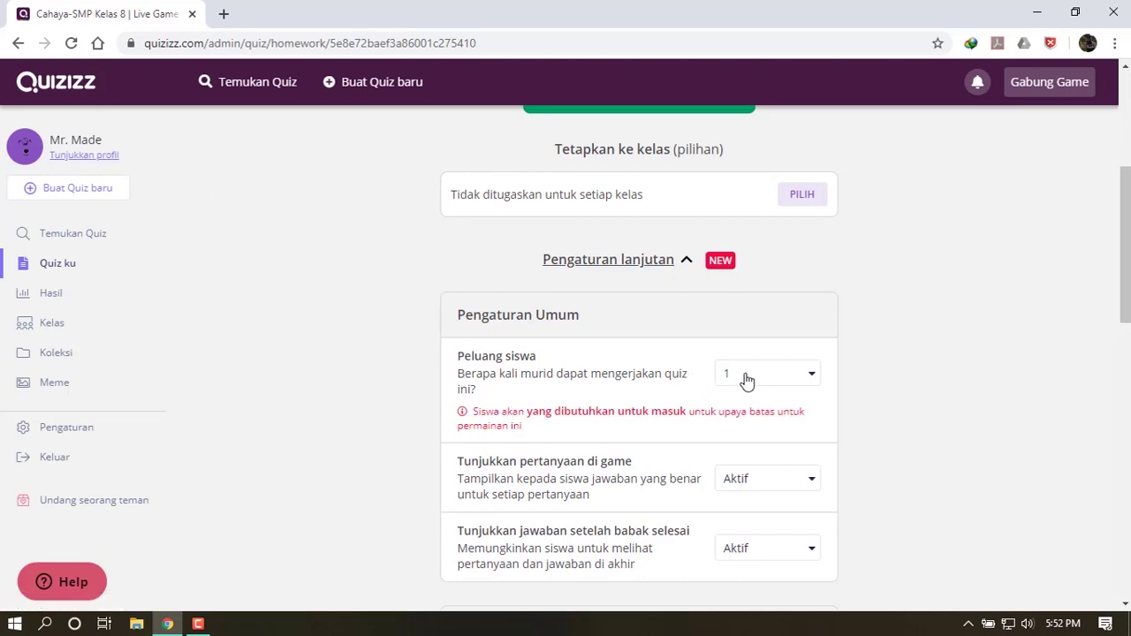
click(765, 382)
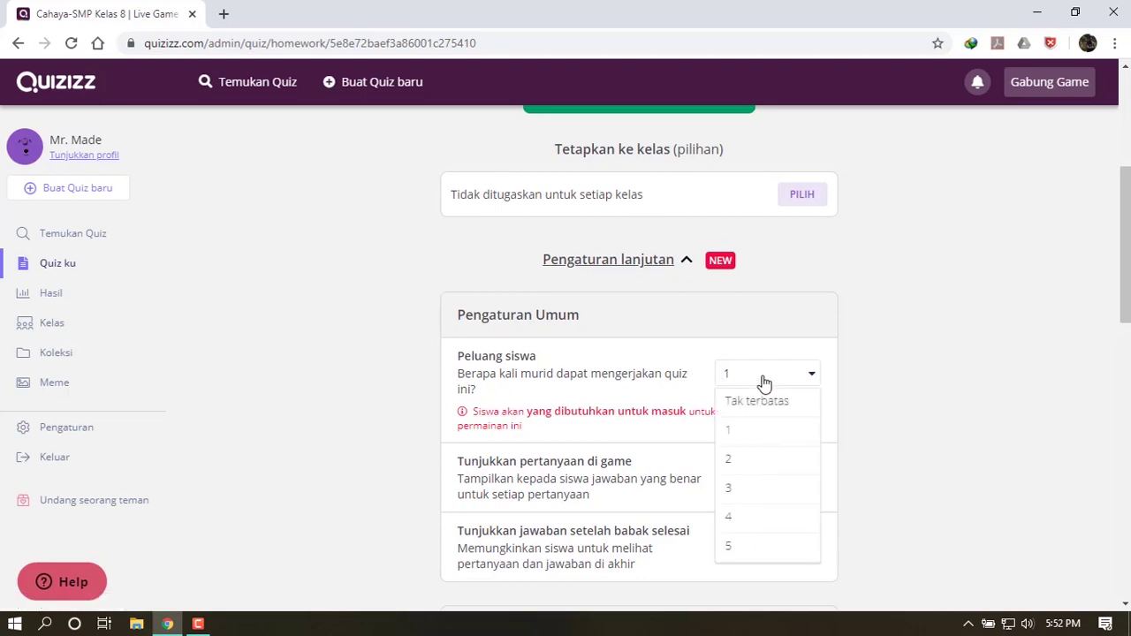
click(768, 403)
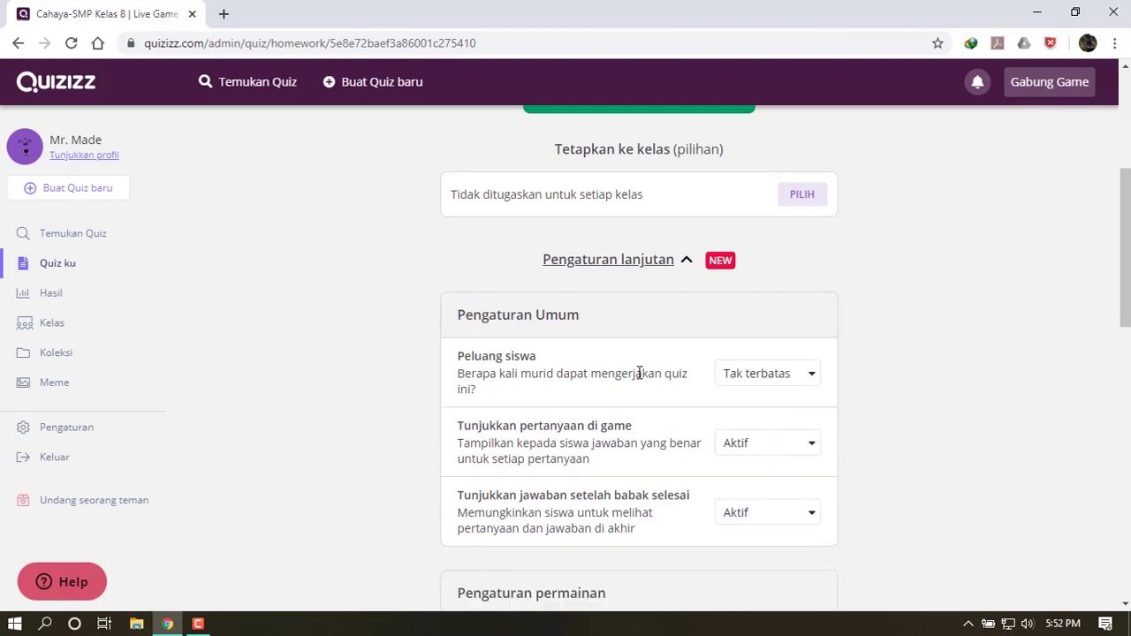
Submit the homework settings and confirm creating the assignment
scroll(884, 371, down, 4)
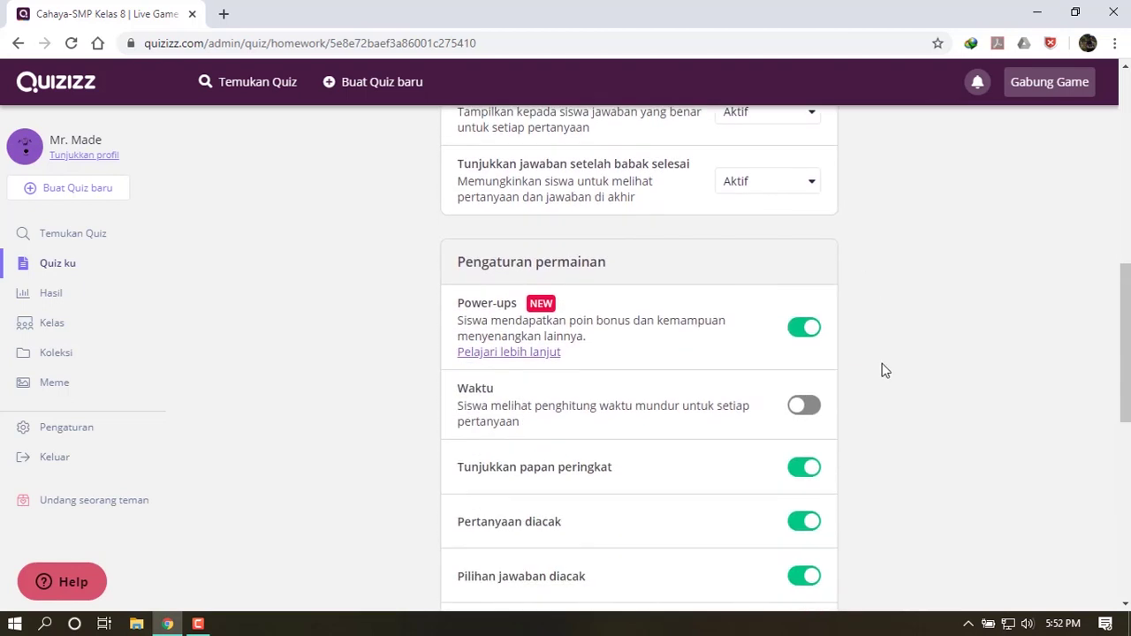
scroll(885, 369, down, 2)
scroll(886, 369, down, 3)
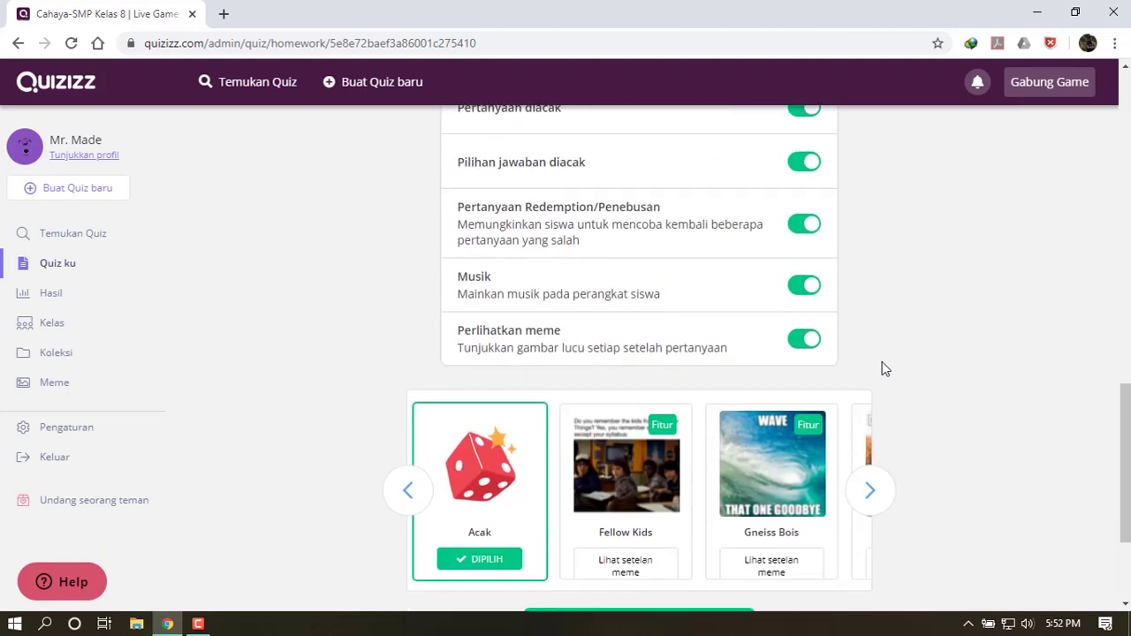
scroll(885, 368, down, 2)
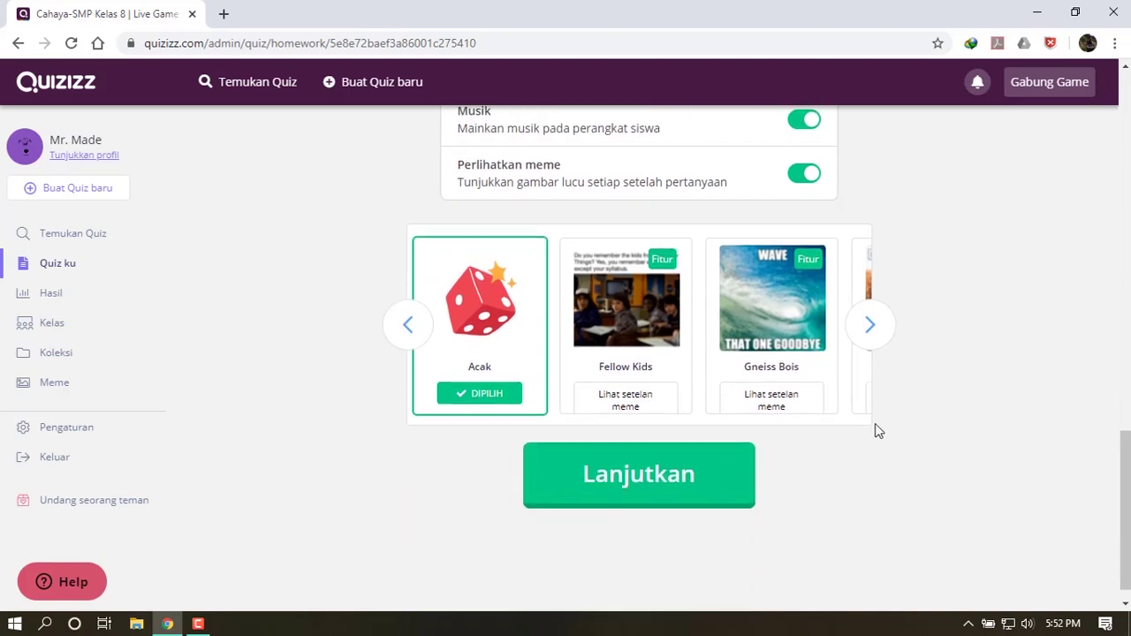
click(670, 480)
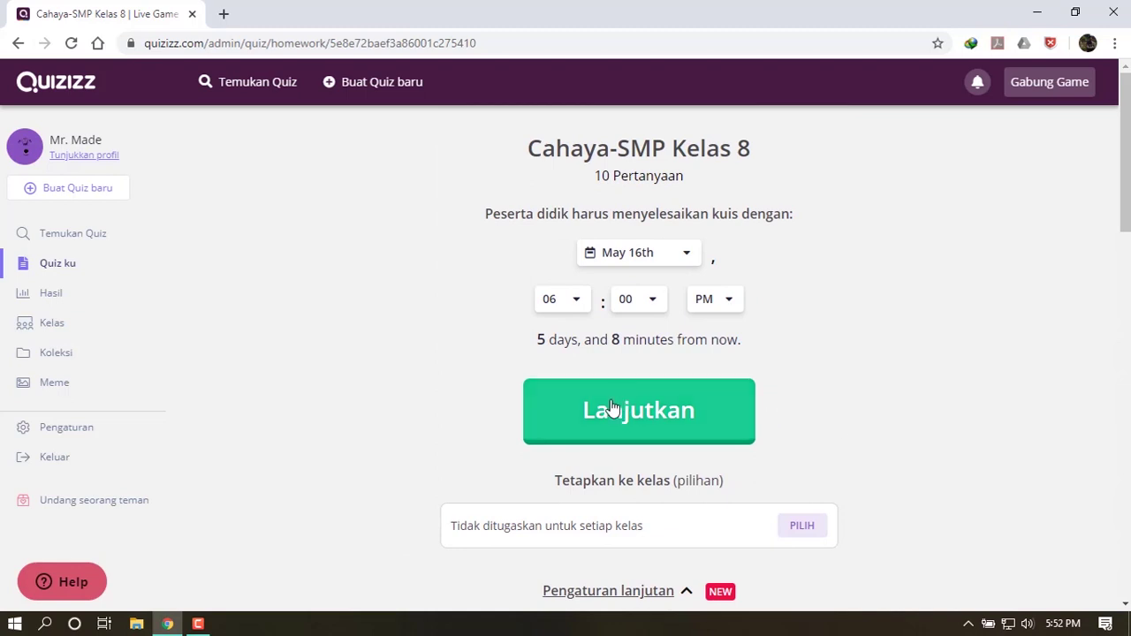
click(665, 425)
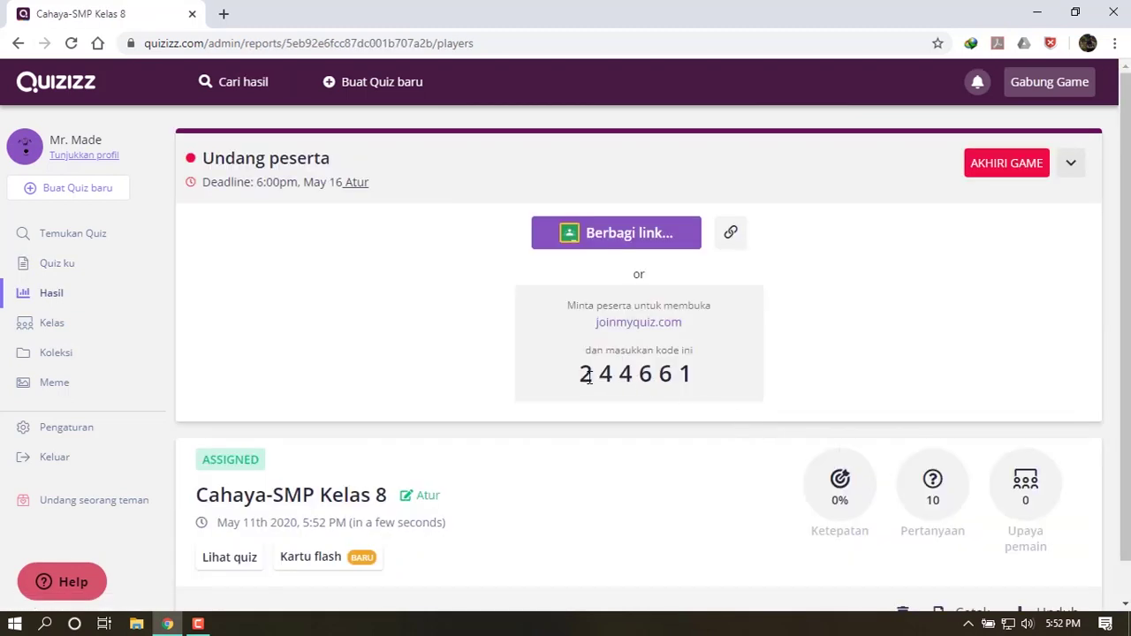
Copy the homework's join link from the Undang peserta page
drag(584, 375, 698, 367)
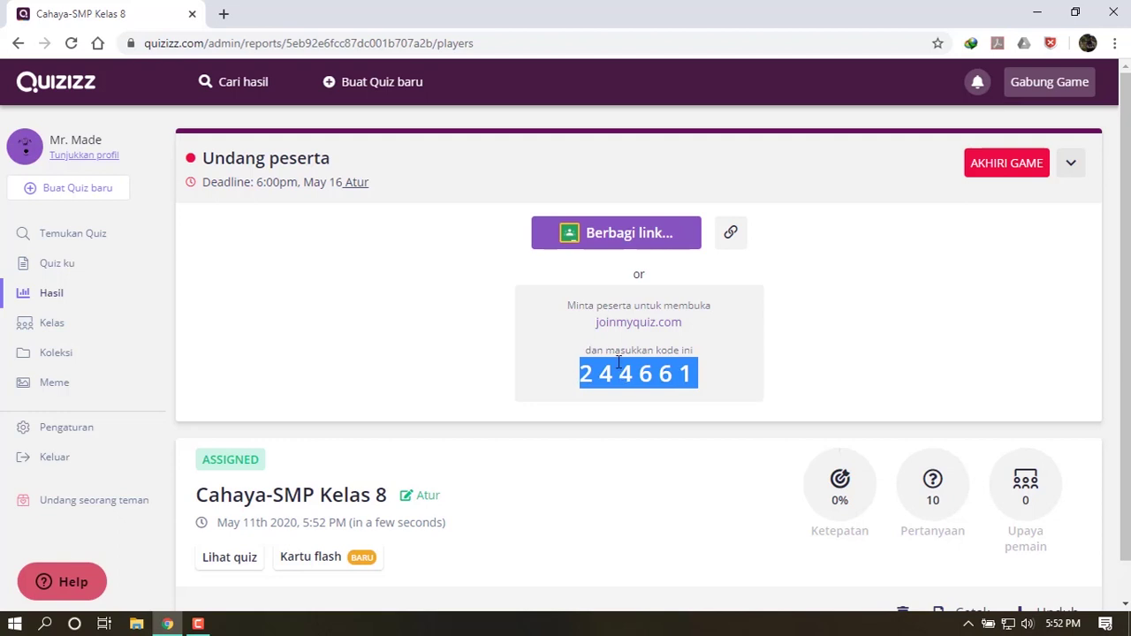
click(566, 369)
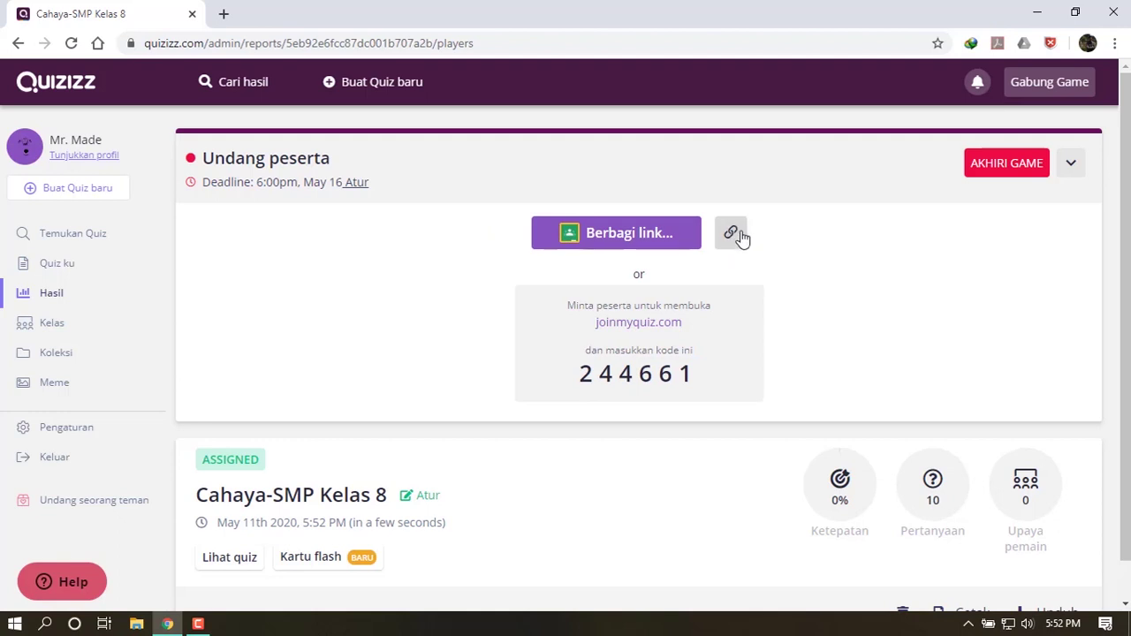
click(741, 236)
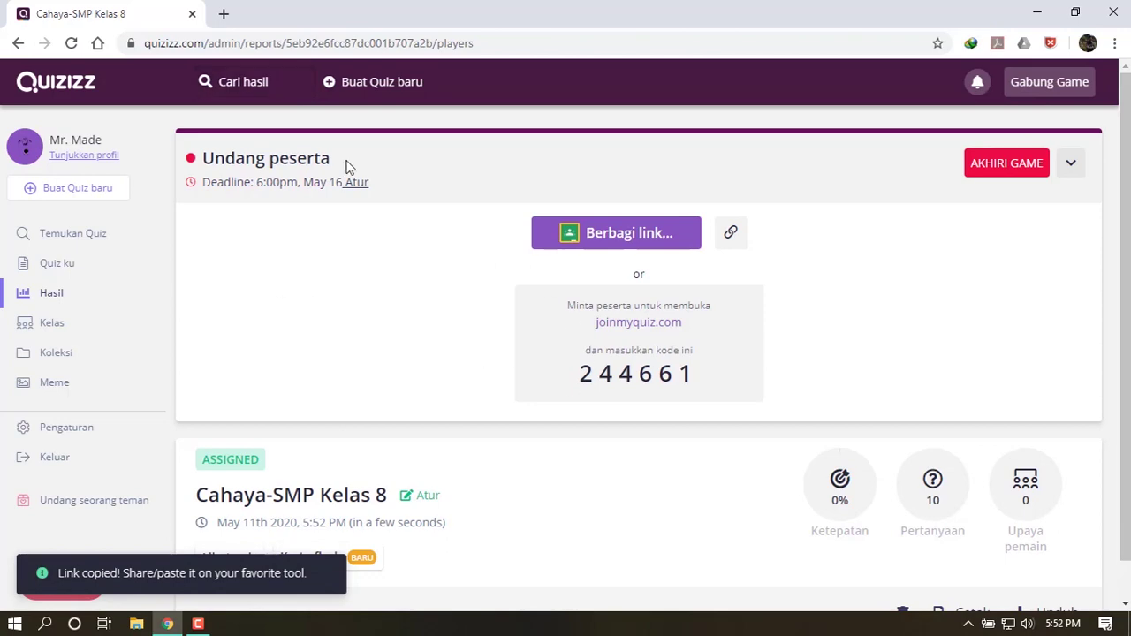
Open the copied join link for game 244 661 in a new tab
click(226, 13)
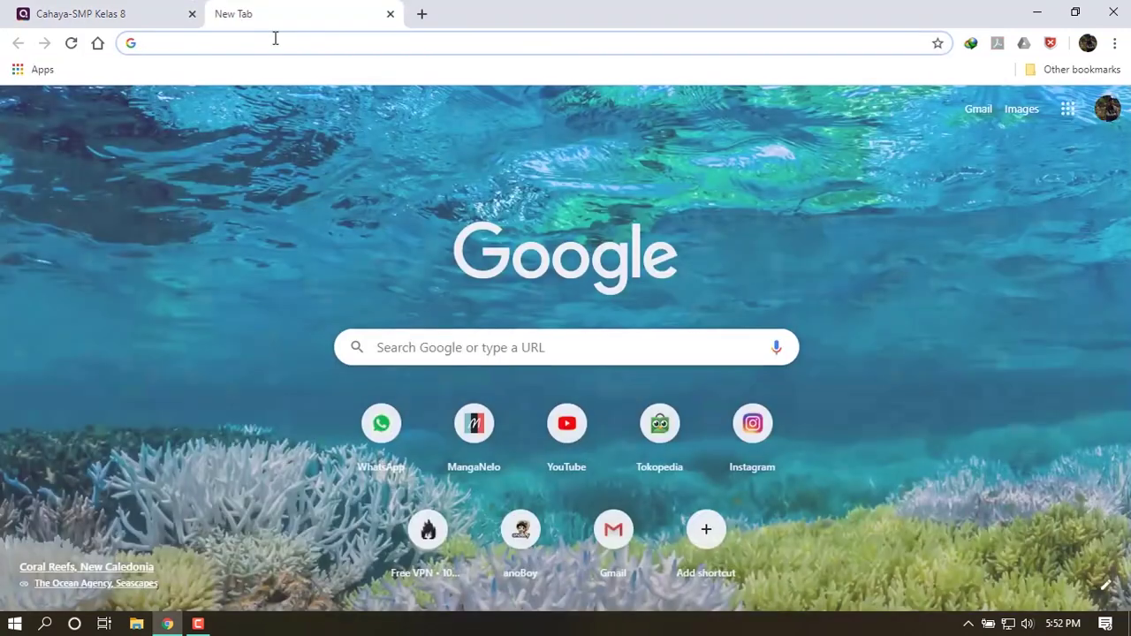
key(ctrl+v)
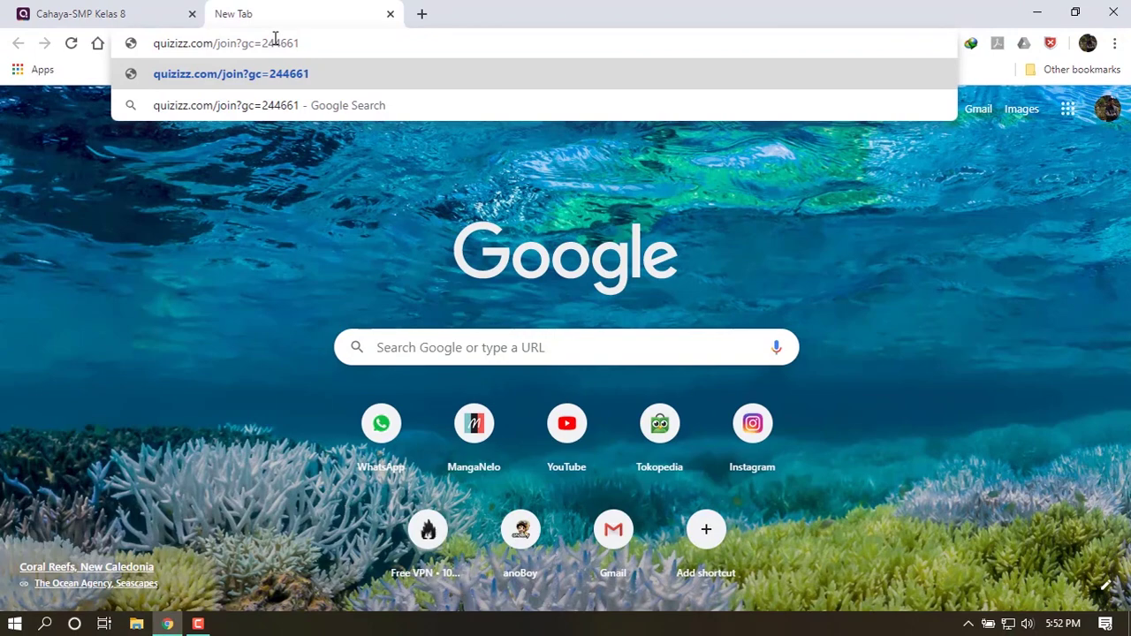
key(Return)
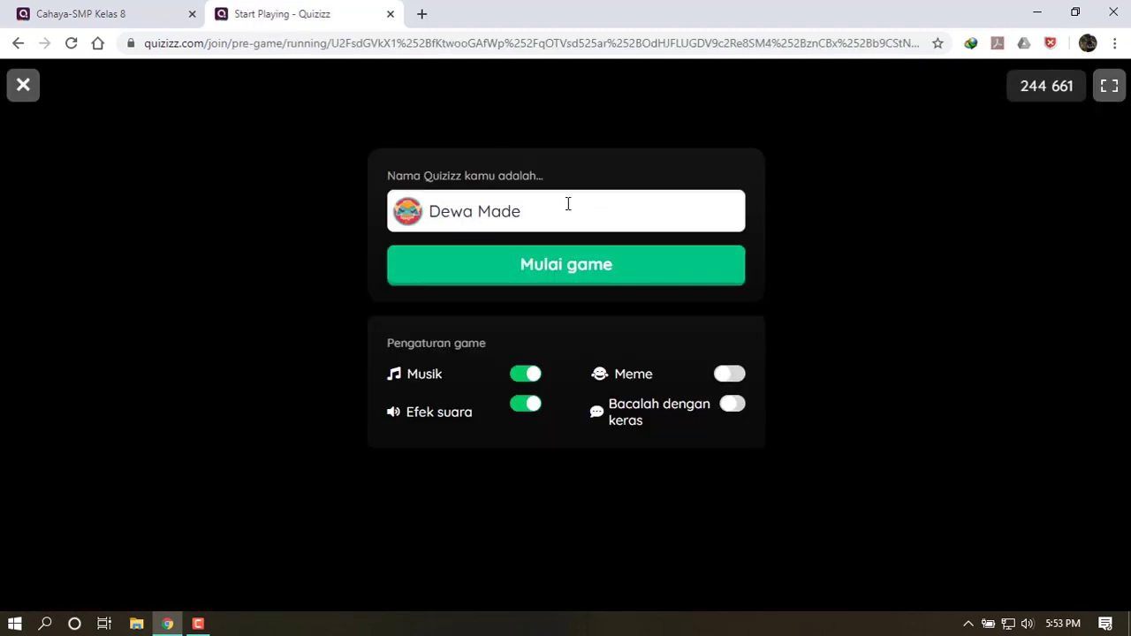
Replace the preset player name in 'Nama Quizizz kamu' with a new name
drag(519, 211, 396, 195)
key(BackSpace)
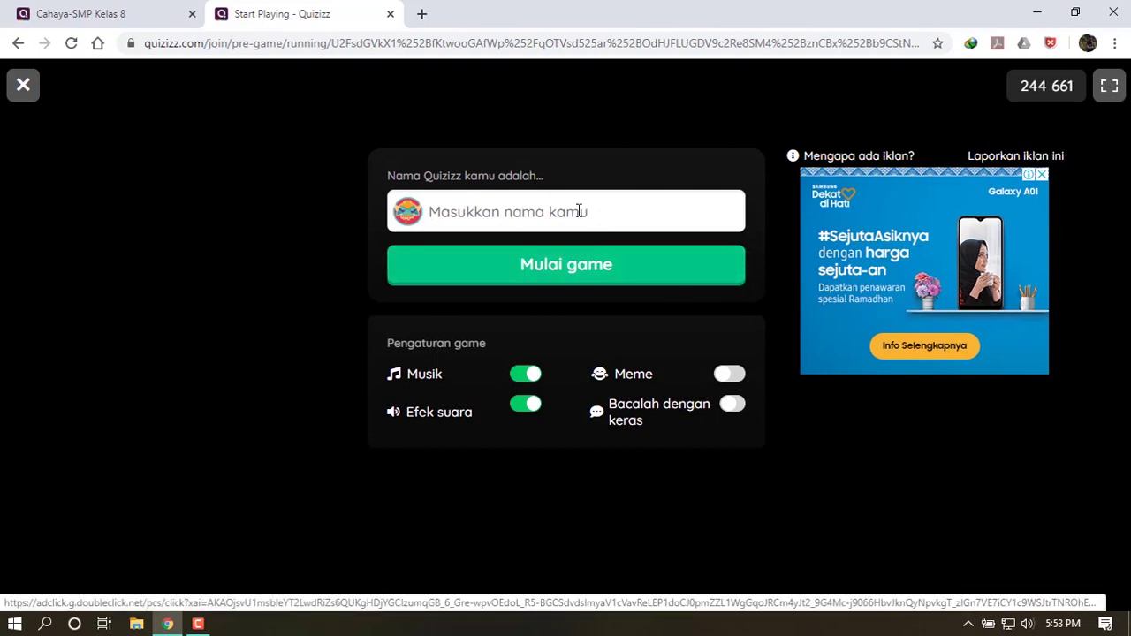
text(Dewa)
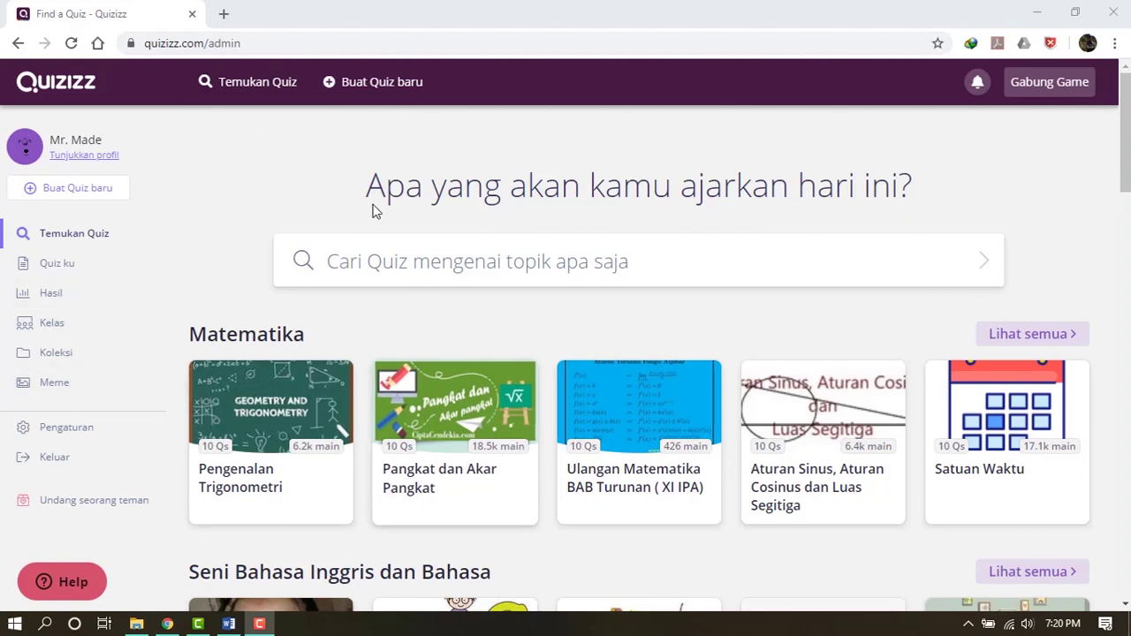
Create a new quiz titled 'Cahaya Kelas 8' under Pengetahuan Alam and continue to its editor
click(376, 93)
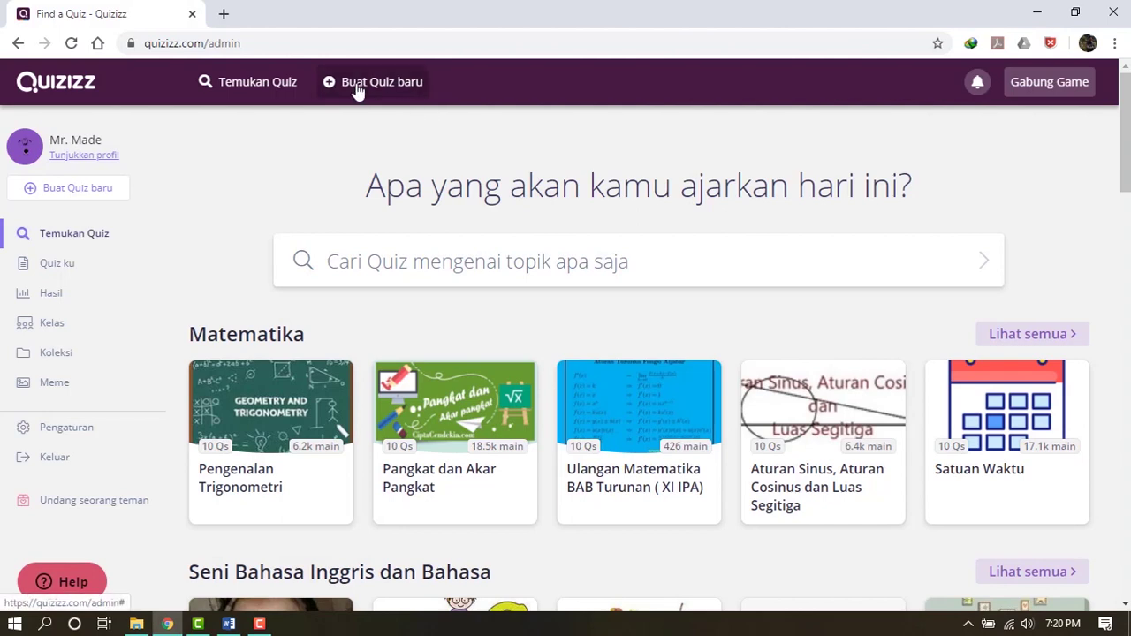
click(358, 91)
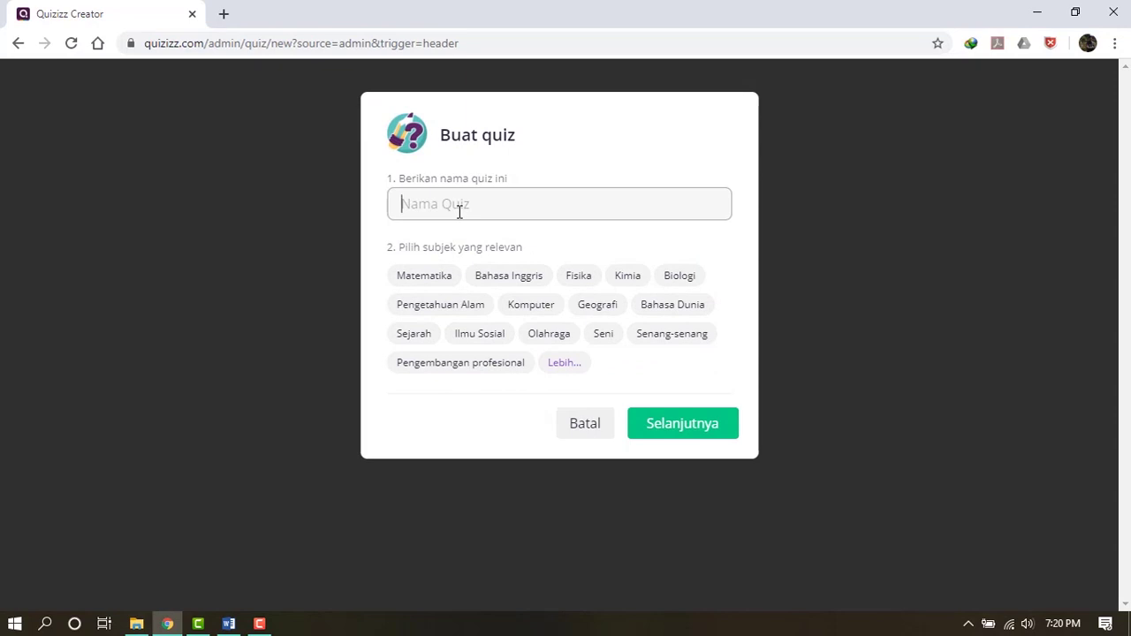
text(Ca)
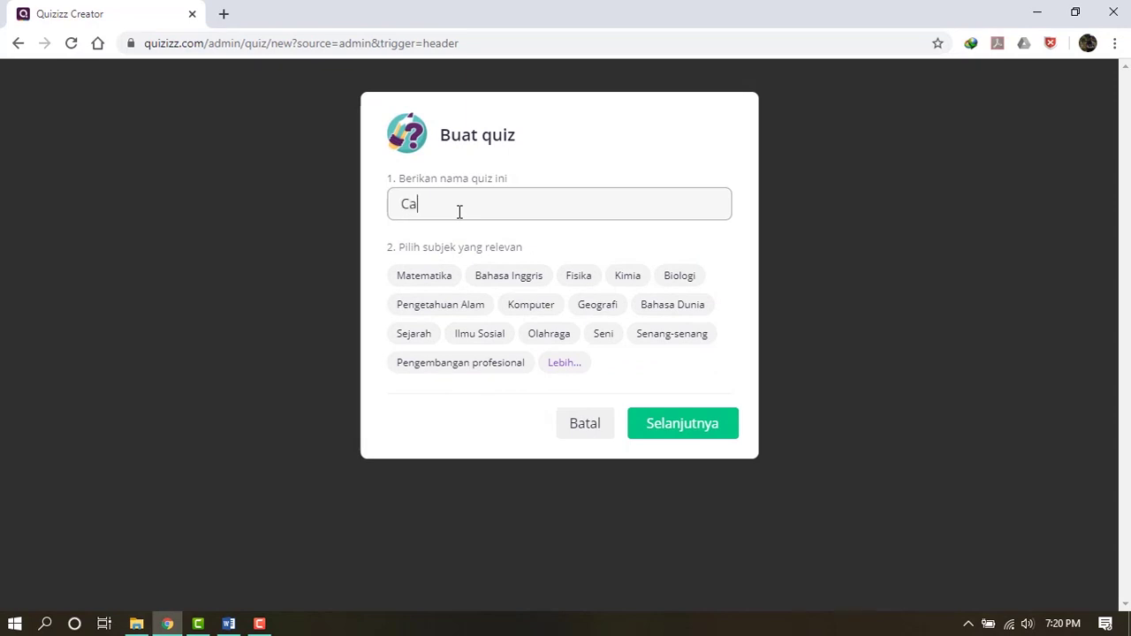
text(haya Kelas 8)
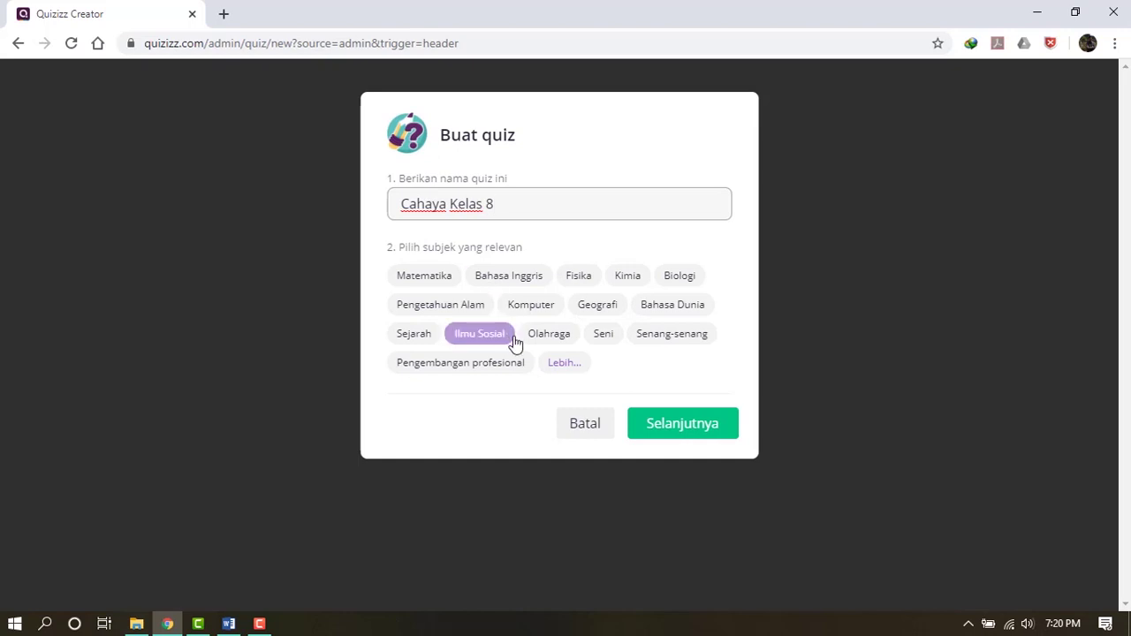
click(457, 310)
click(684, 430)
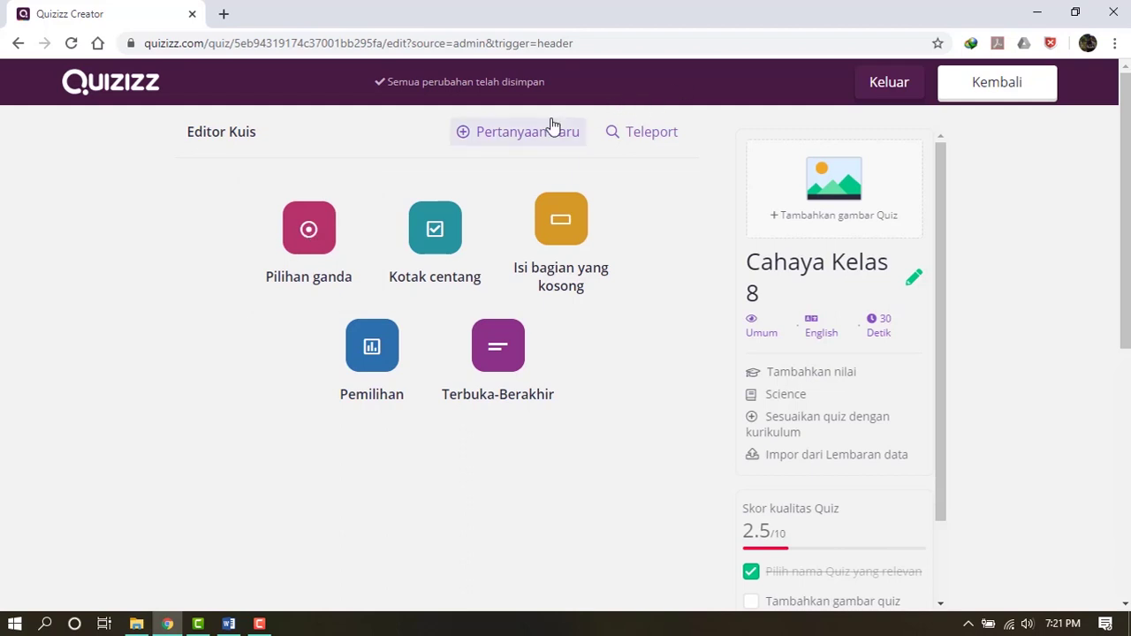
Add a multiple-choice question pasted from Word: 'Benda yang tidak dapat ditembus cahaya disebut benda ...'
click(312, 236)
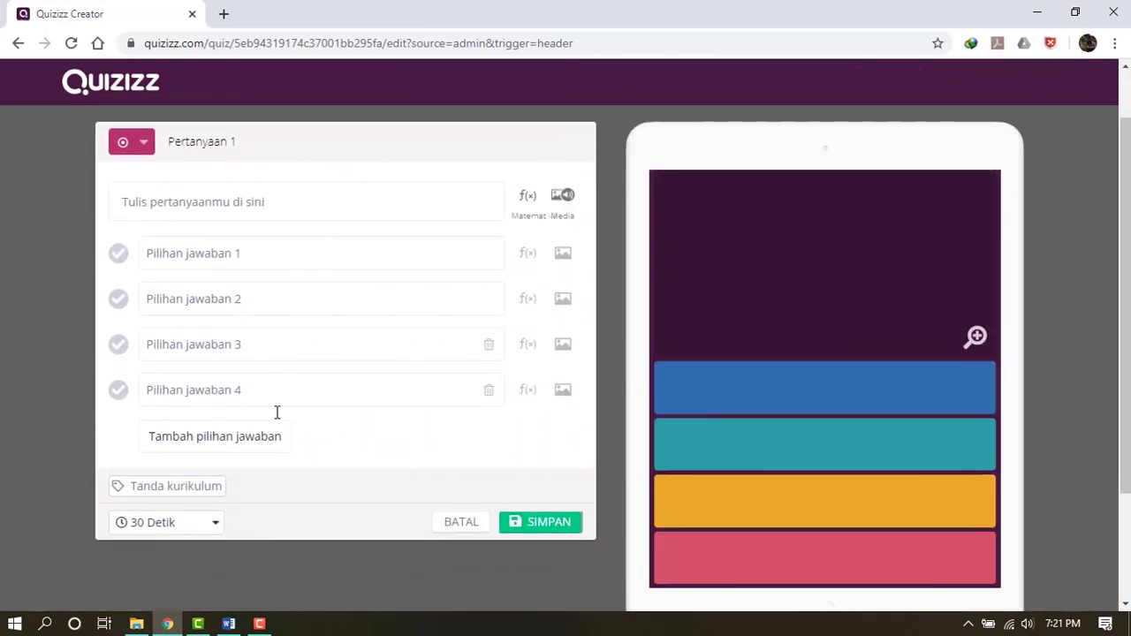
click(227, 624)
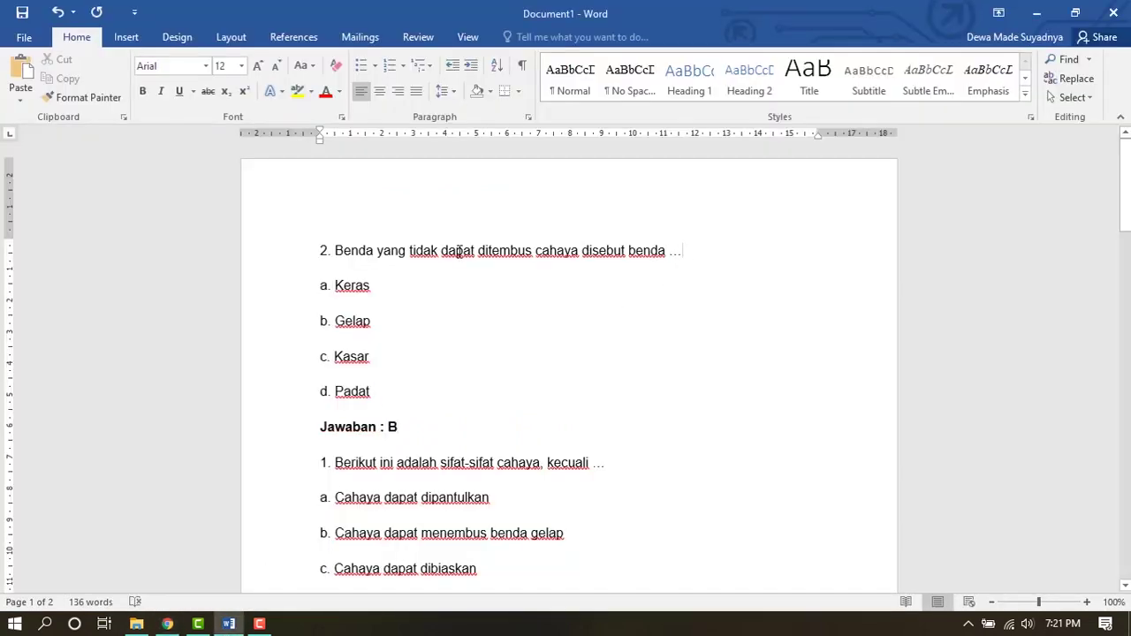
drag(682, 255, 341, 257)
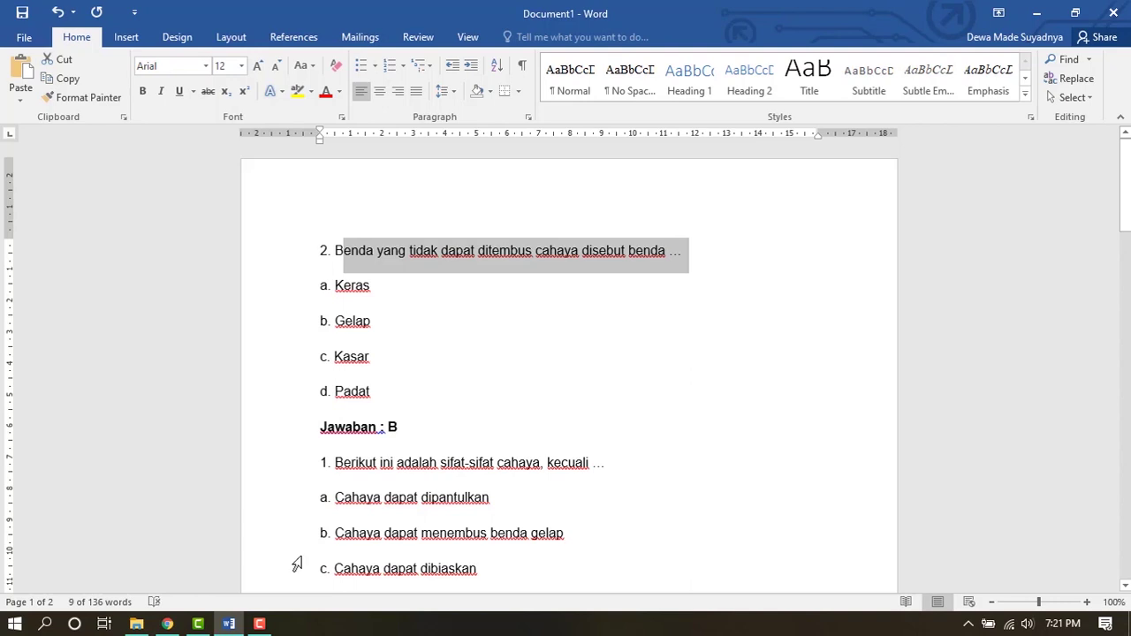
click(167, 623)
click(328, 202)
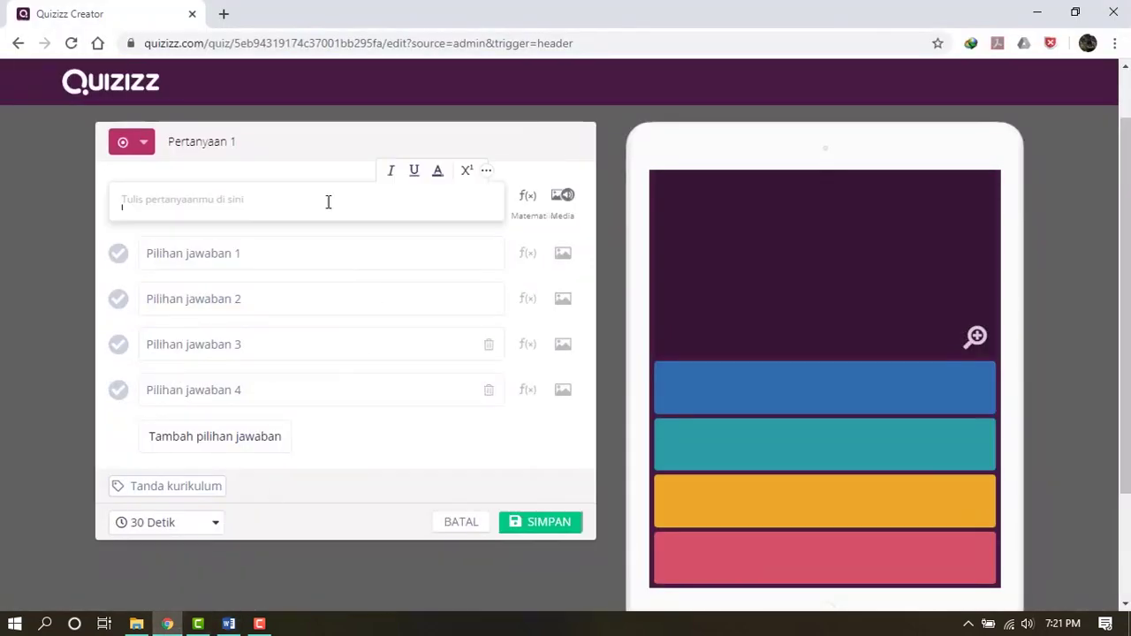
key(ctrl+v)
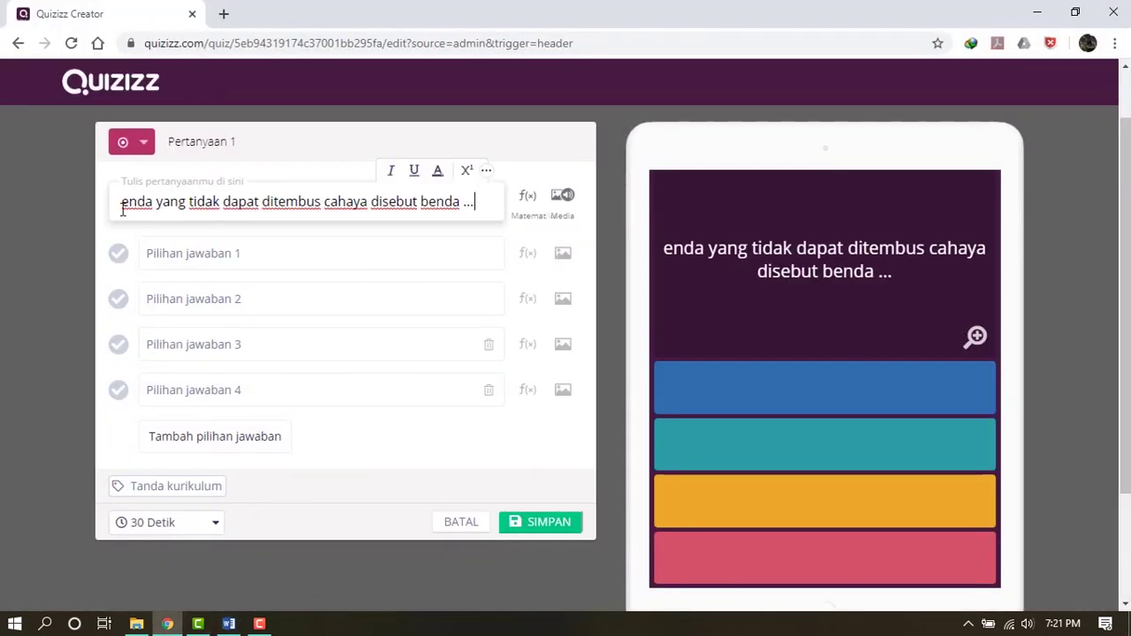
click(127, 210)
text(B)
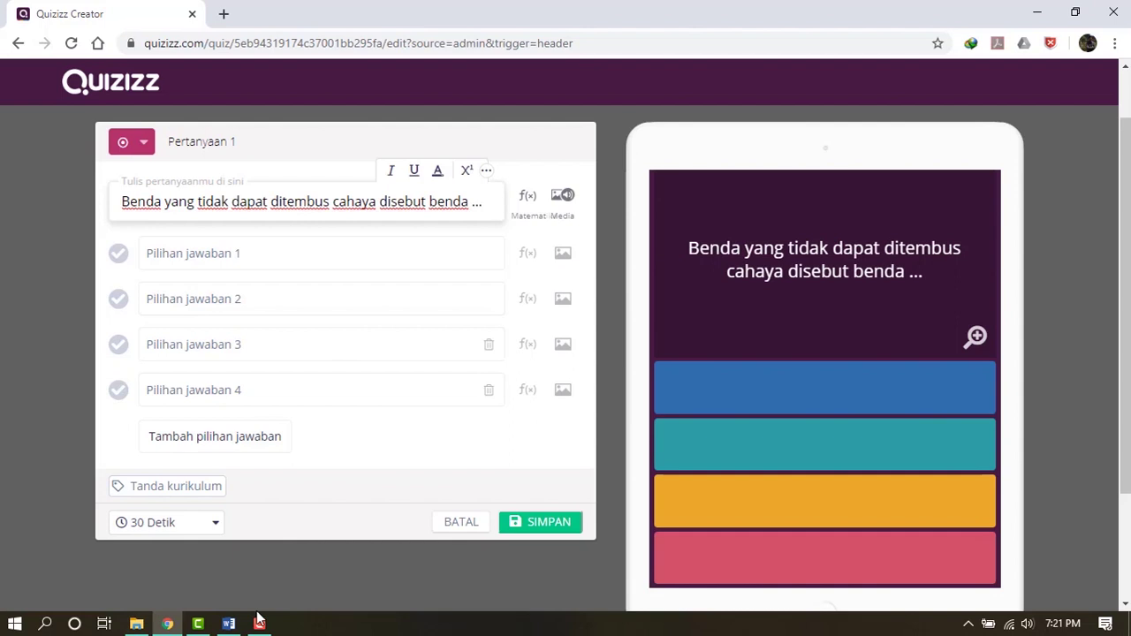
Enter answers Keras, Kasar, Gelap and Padat, marking Gelap as correct
click(324, 265)
text(Keras)
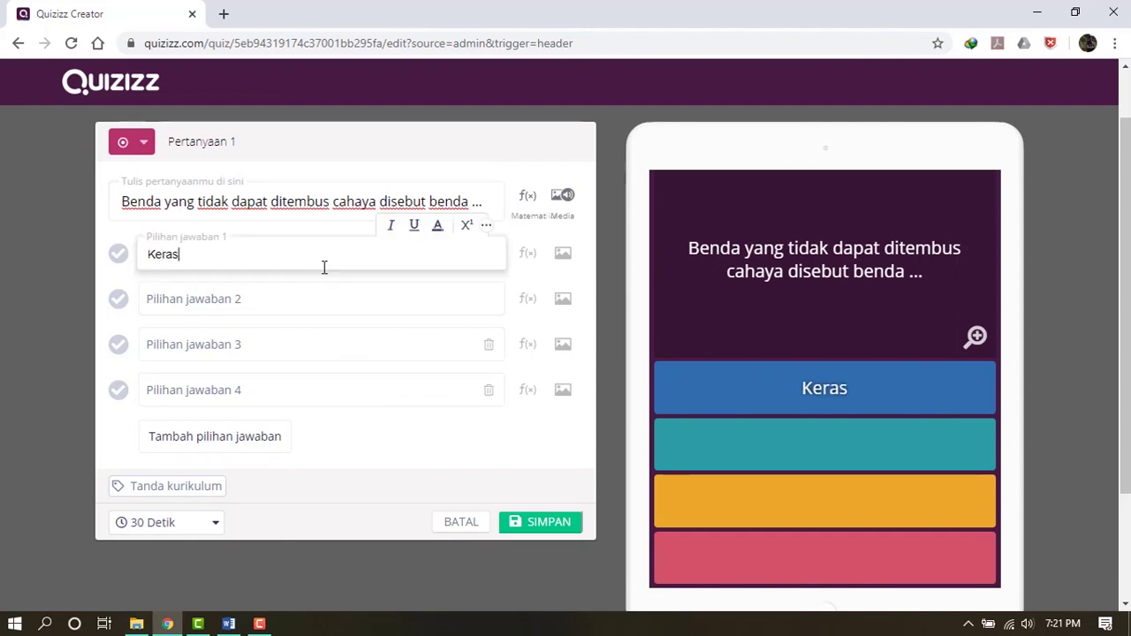
key(Tab)
text(Kas)
text(r)
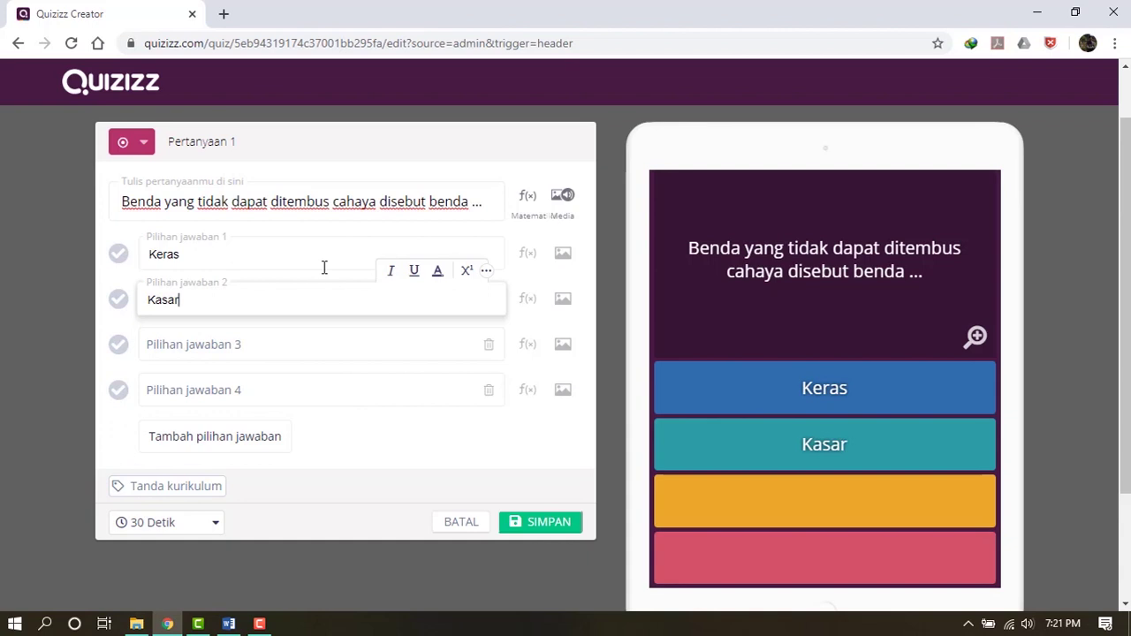
text(Gelap)
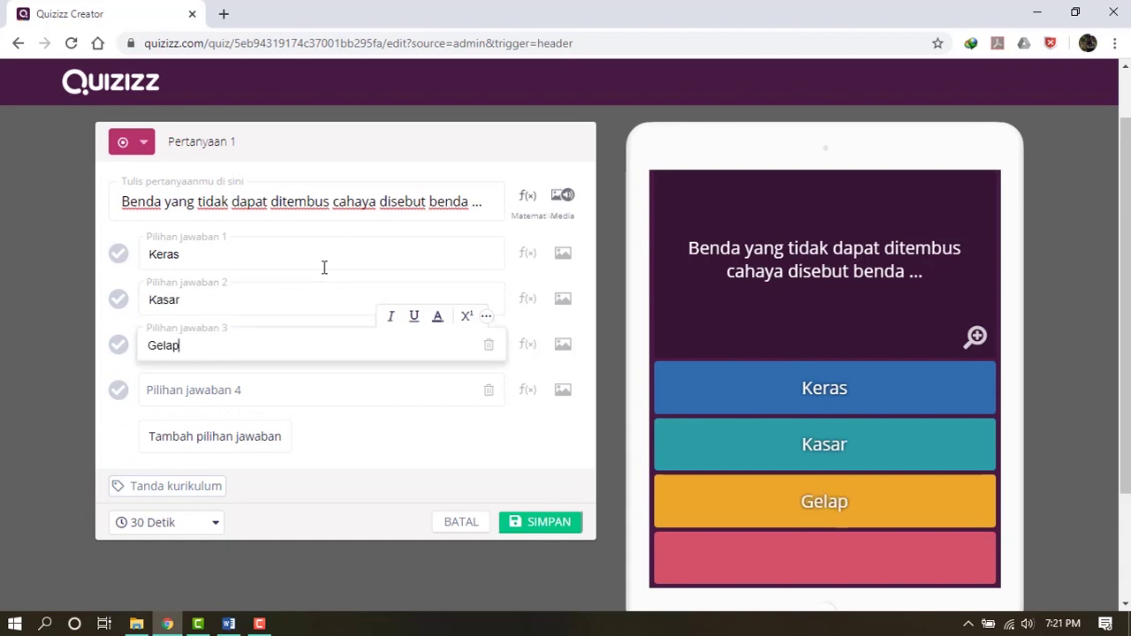
key(Tab)
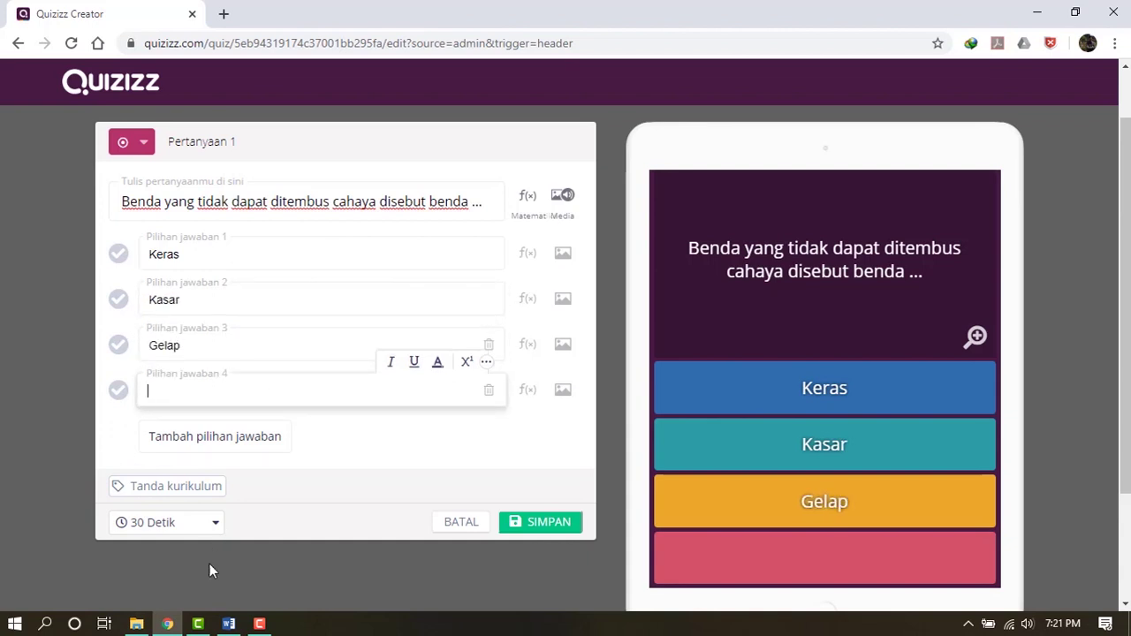
text(Padat)
click(212, 300)
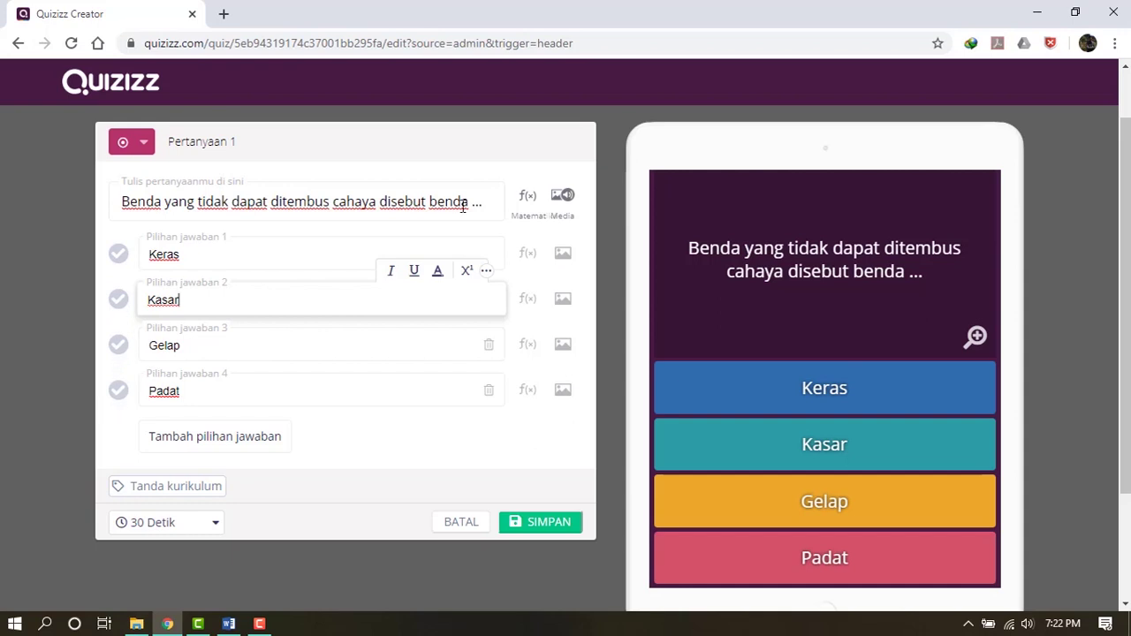
click(118, 345)
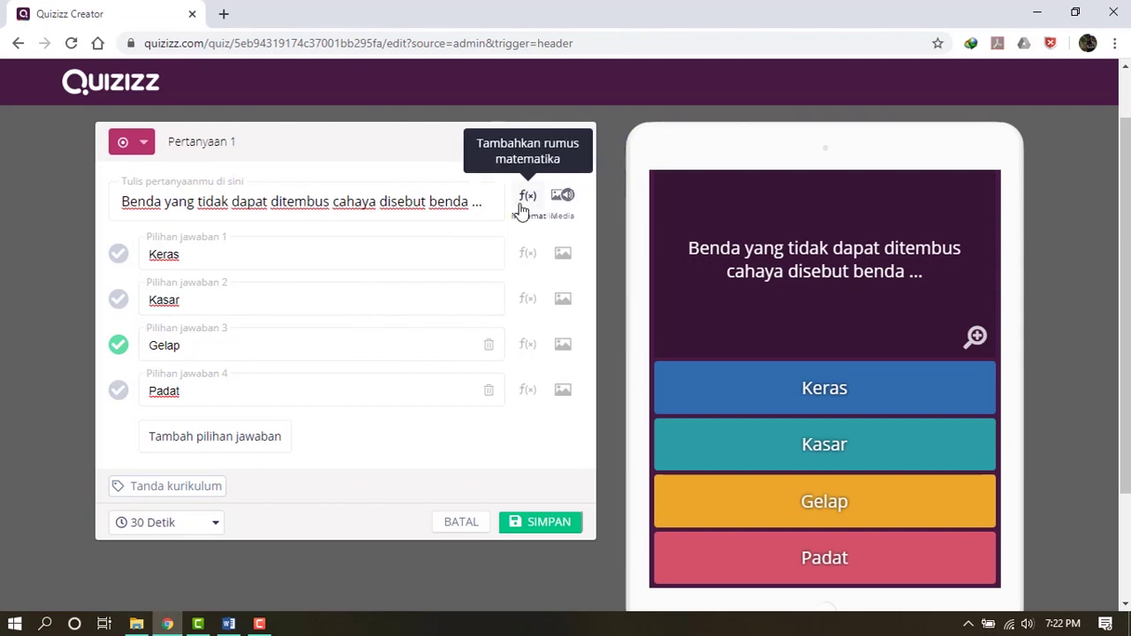
Upload 72-hukum-pascal.jpg from Pictures as the question 1 image
click(562, 196)
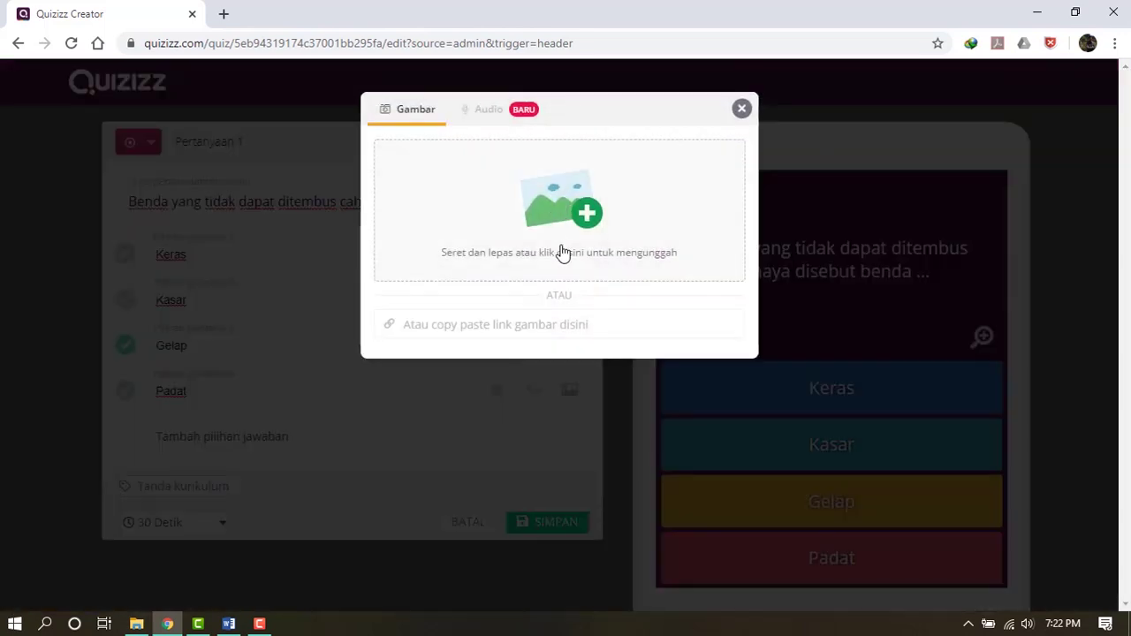
click(562, 225)
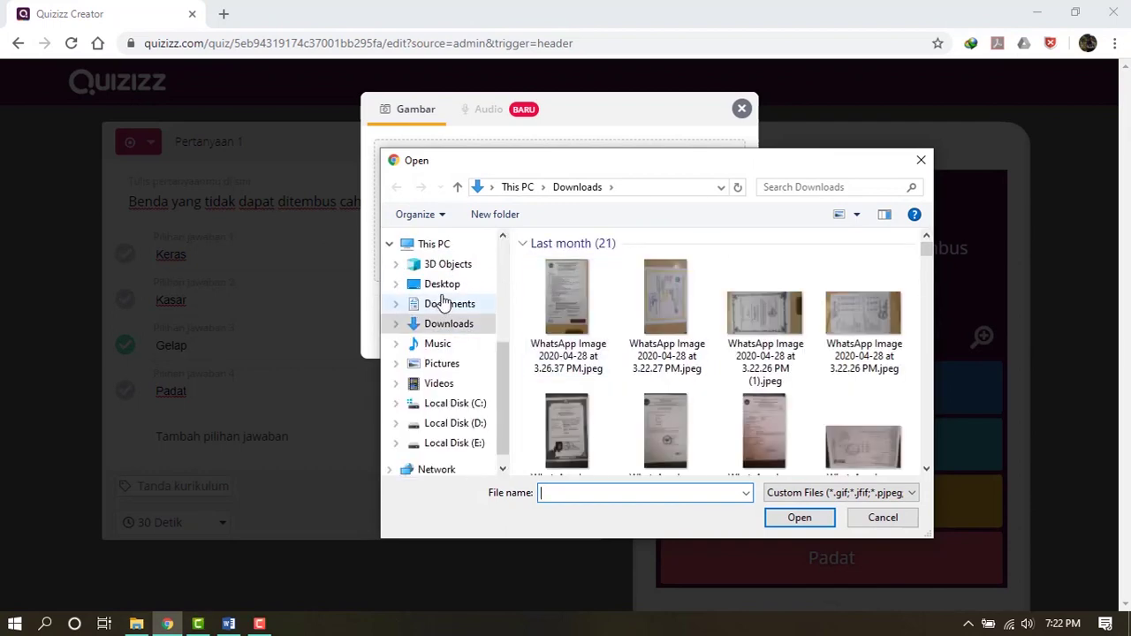
click(442, 362)
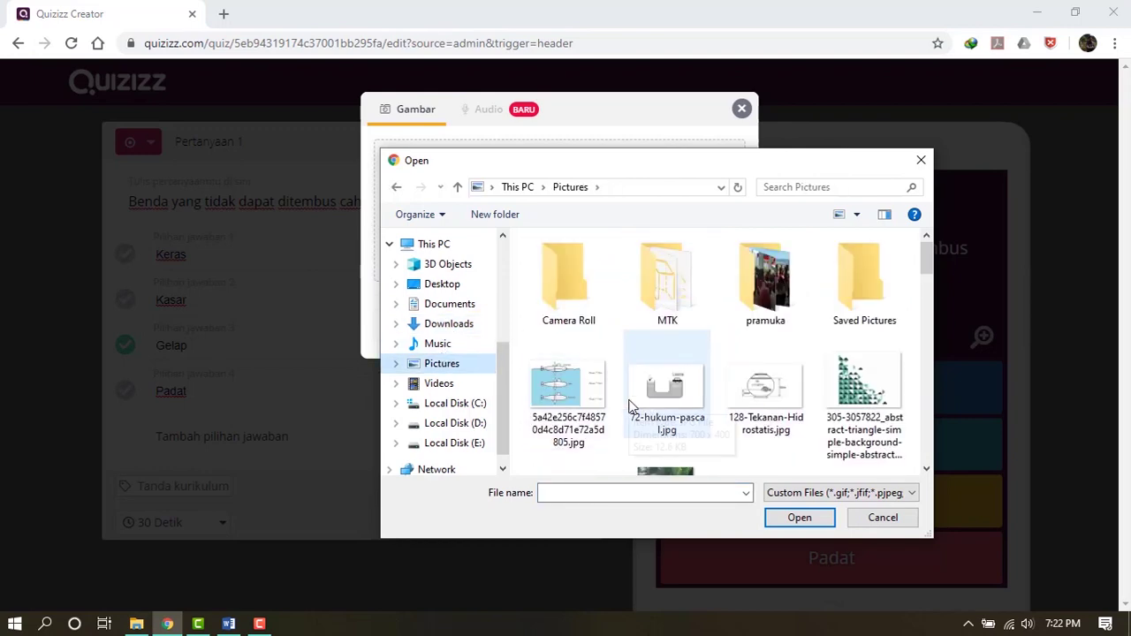
click(663, 399)
click(794, 523)
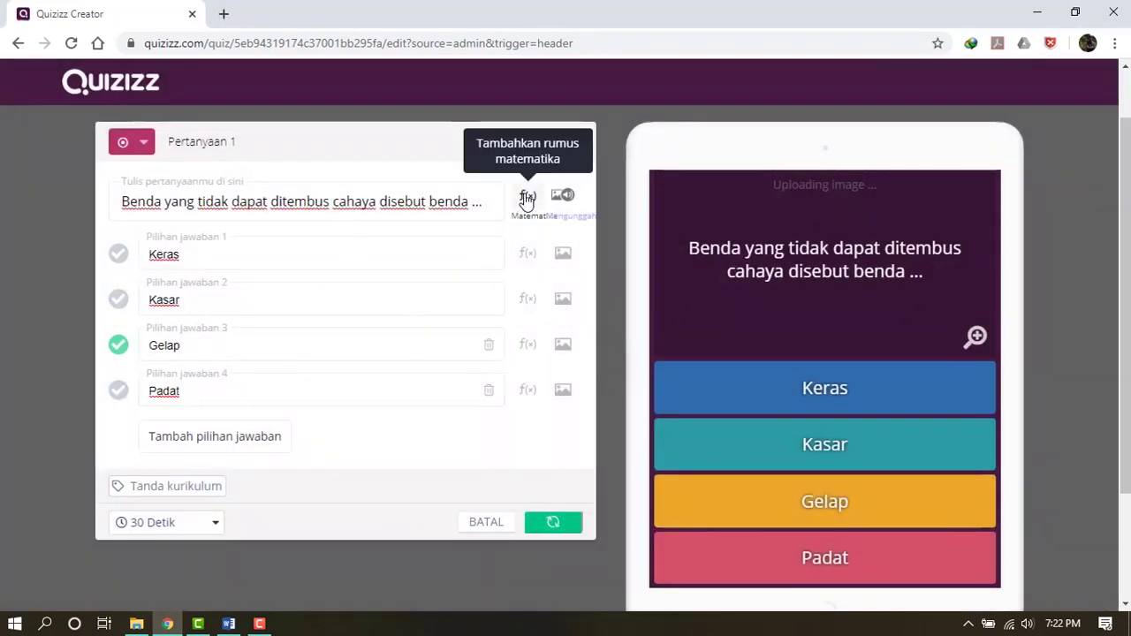
Delete the attached image and upload 72-hukum-pascal.jpg again
click(287, 183)
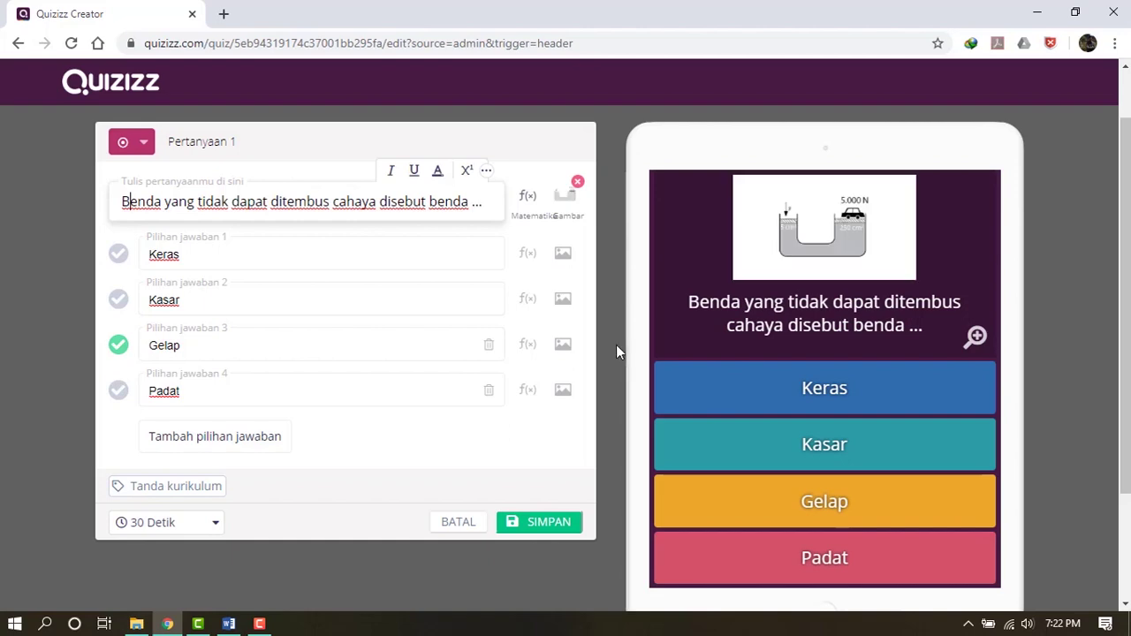
mouse_move(581, 188)
click(578, 183)
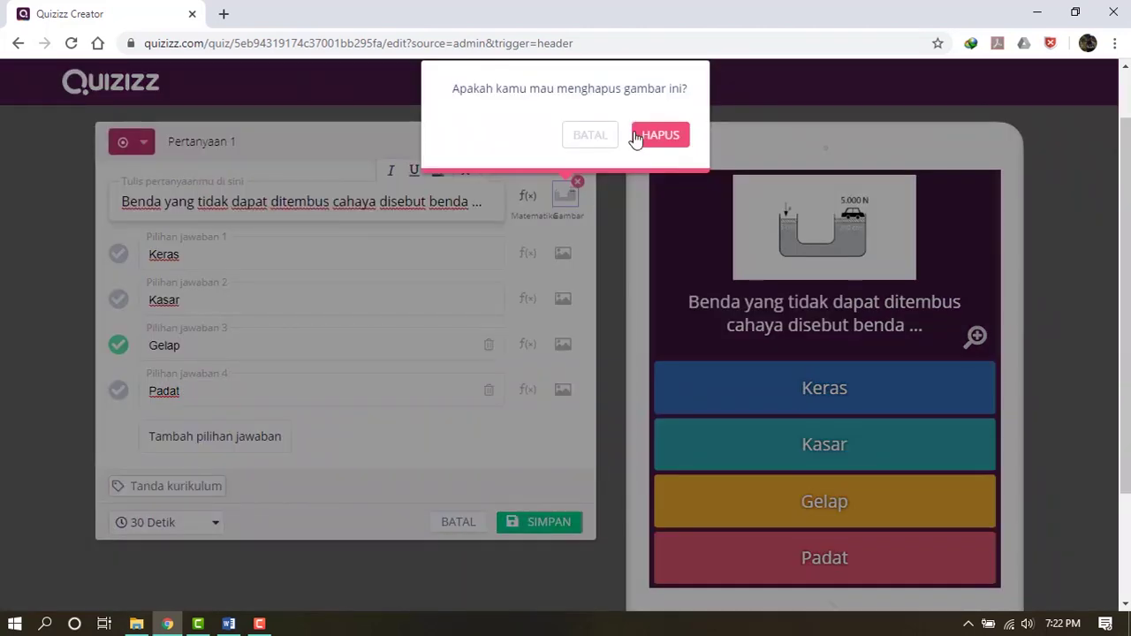
click(648, 137)
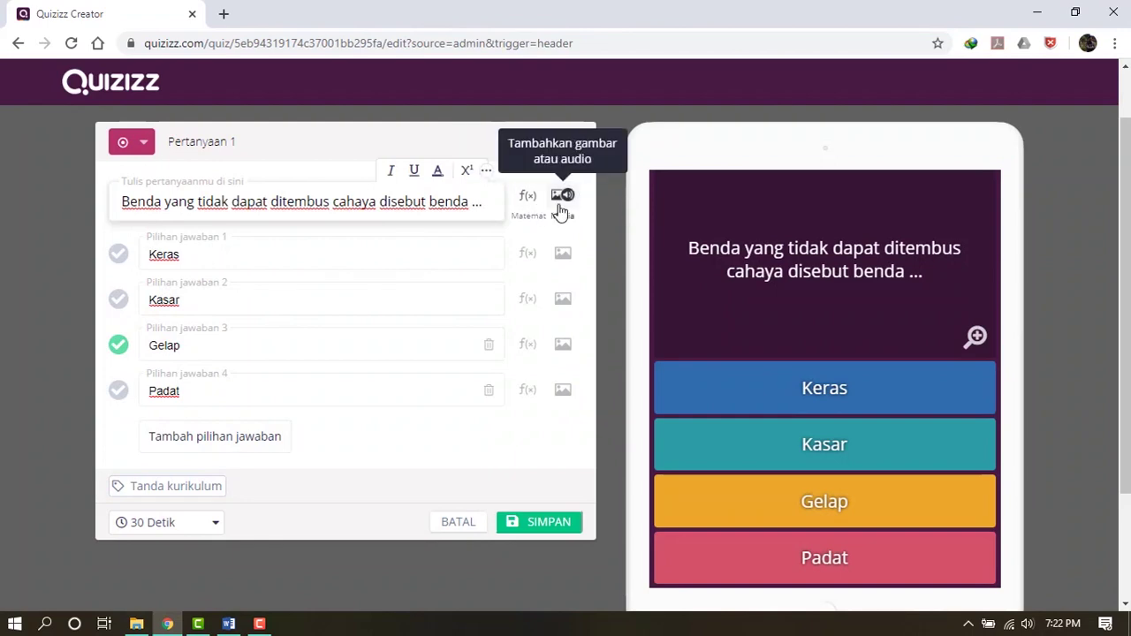
click(563, 198)
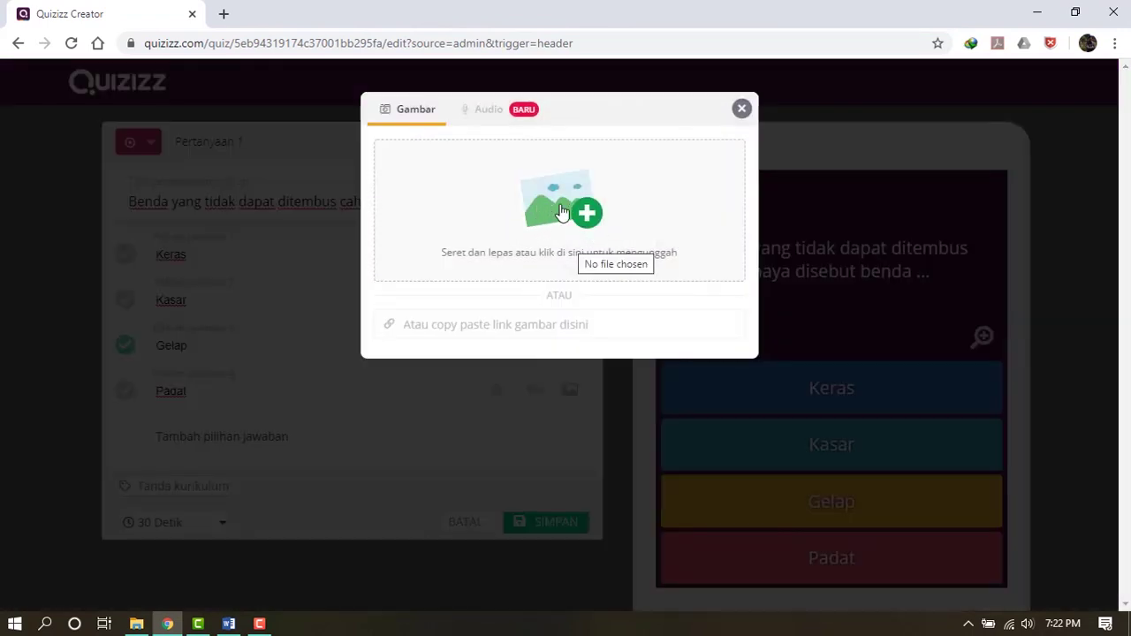
click(581, 207)
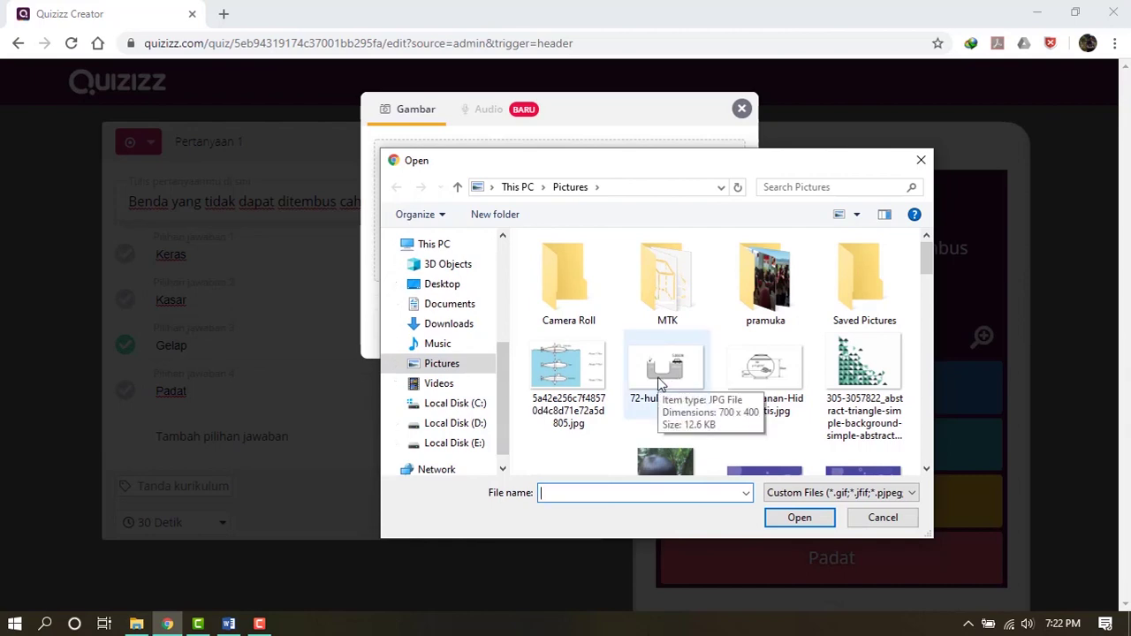
click(658, 376)
click(799, 518)
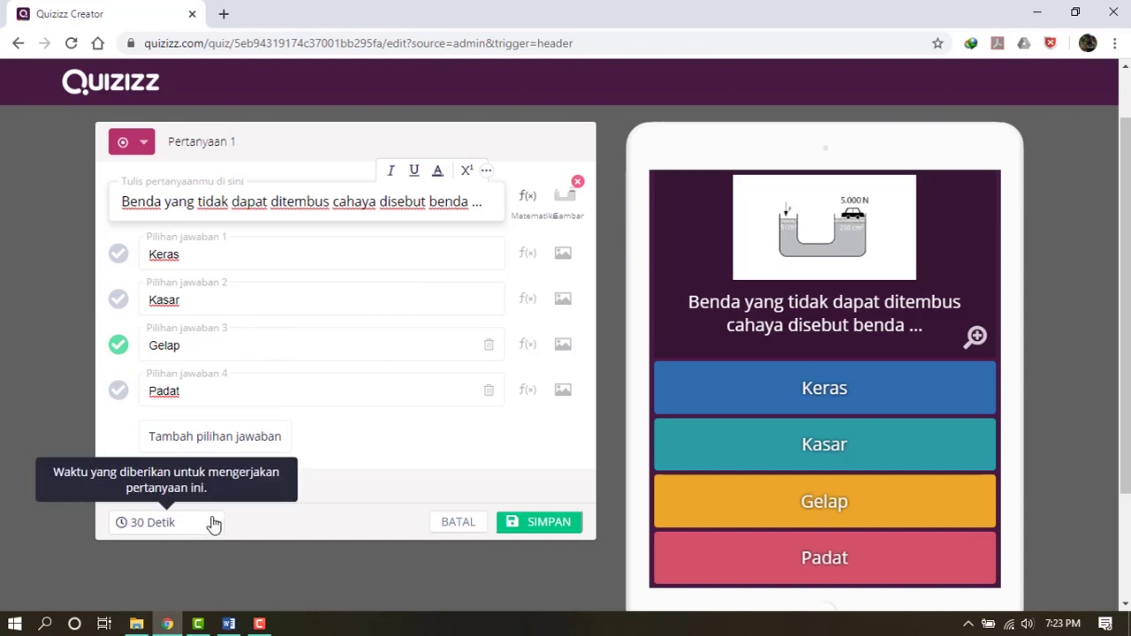
Give question 1 a 20 Detik timer, save it, and bring up the new question types
click(215, 522)
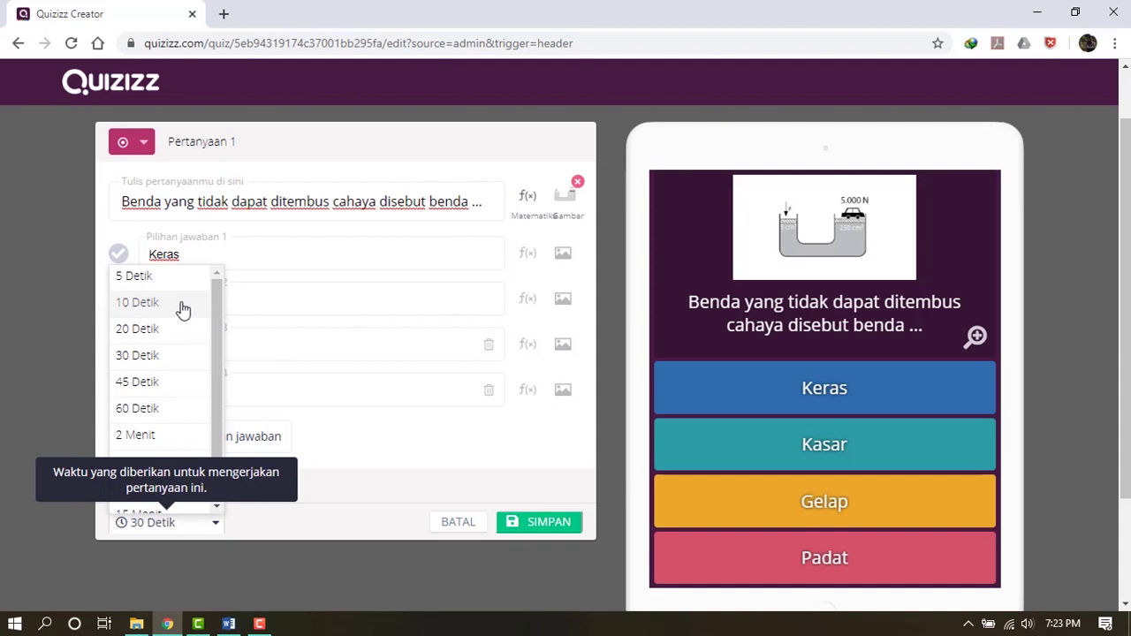
click(176, 329)
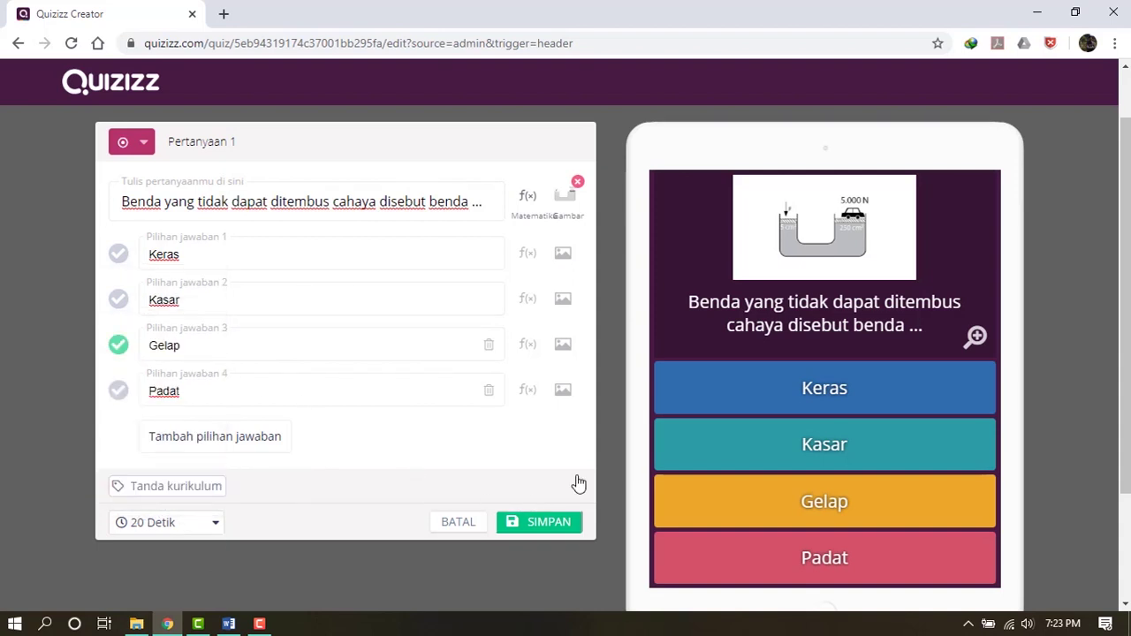
click(560, 530)
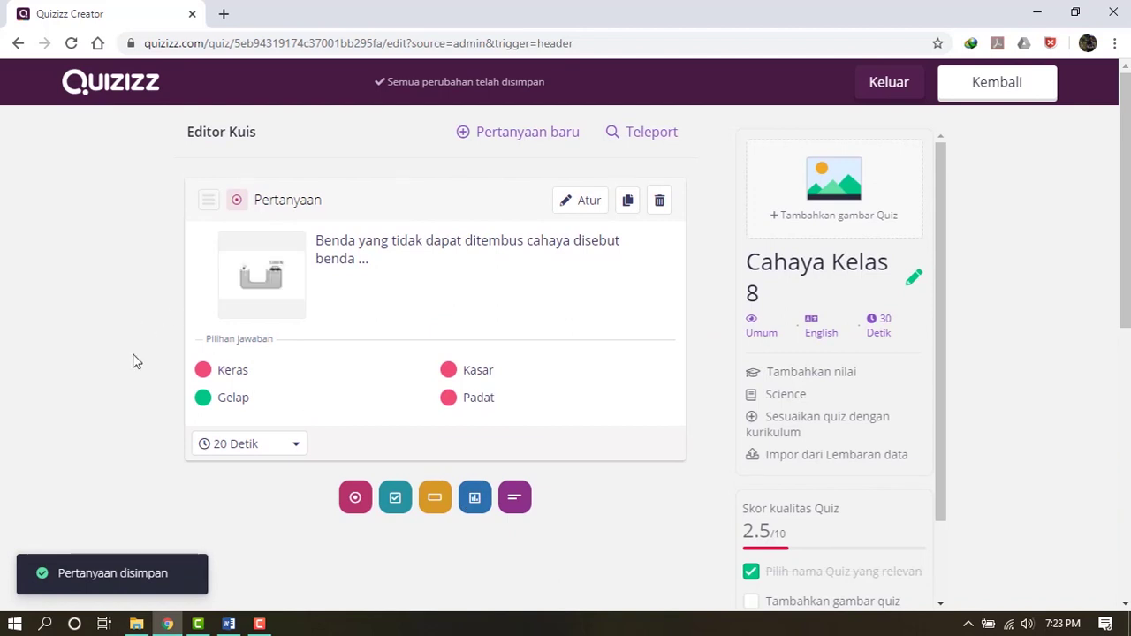
click(516, 140)
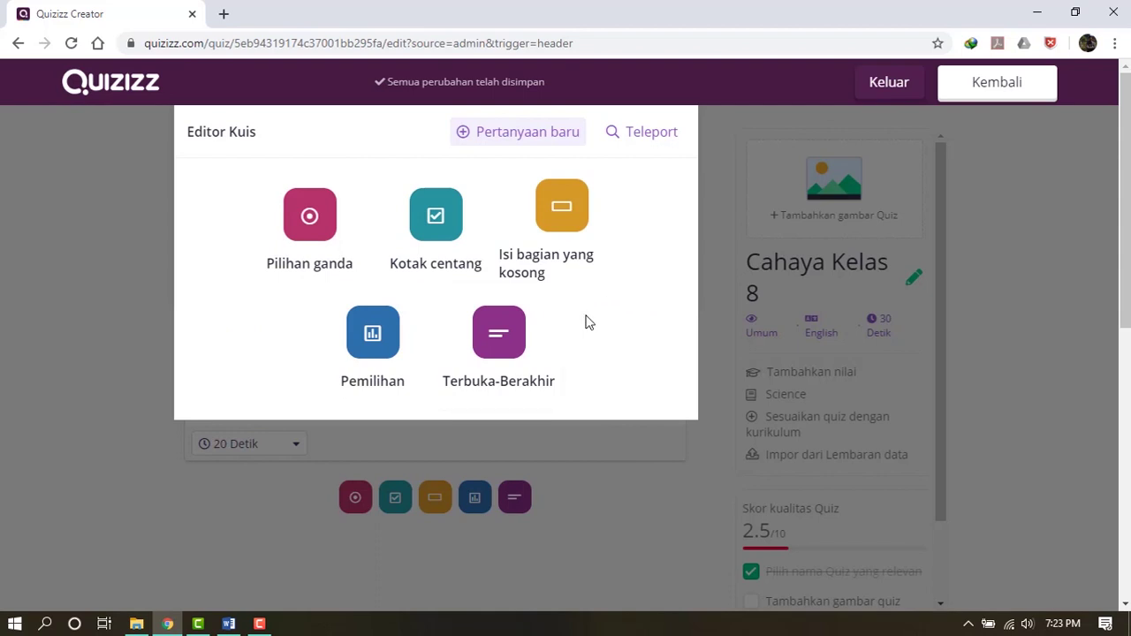
Add a checkbox question with text 'Berikut ini adalah sifat-sifat cahaya' pasted from Word
click(448, 233)
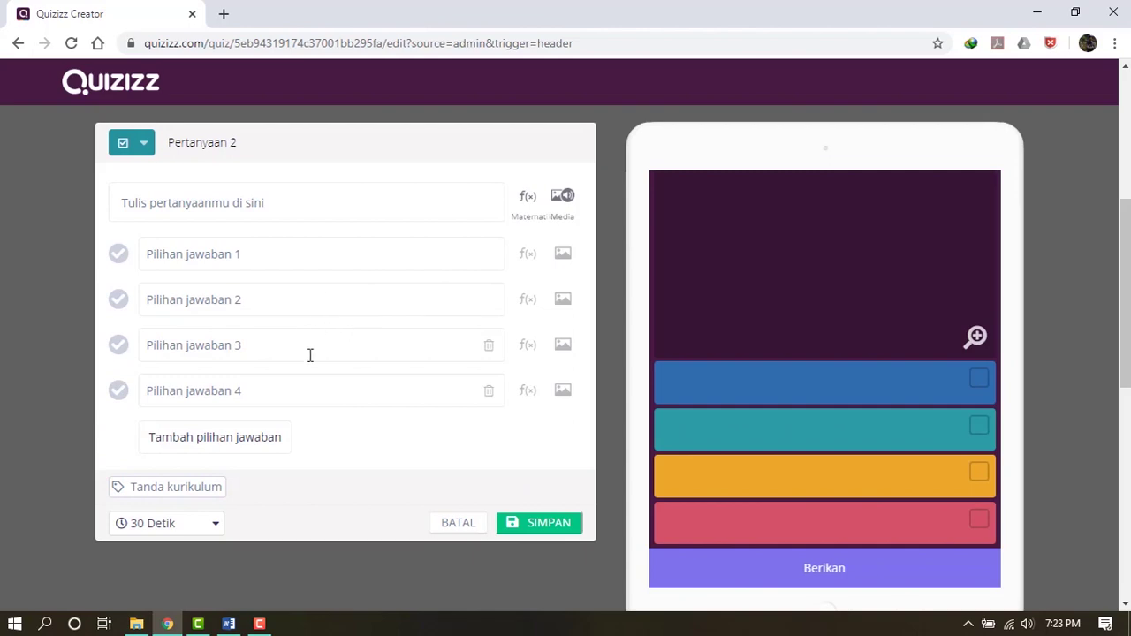
click(226, 623)
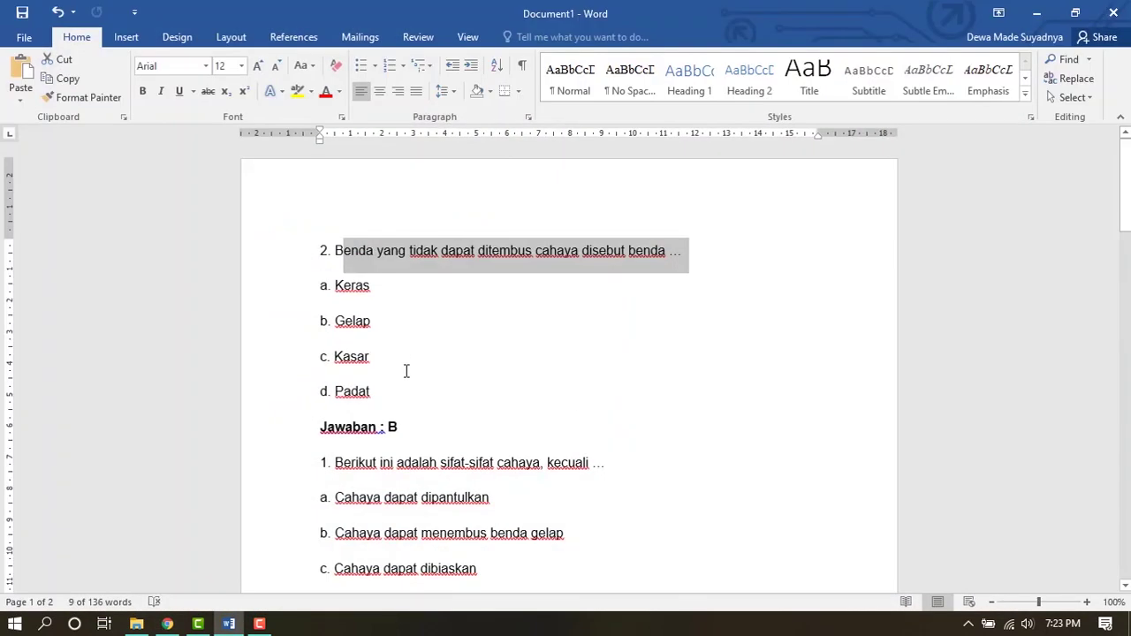
drag(334, 422, 539, 424)
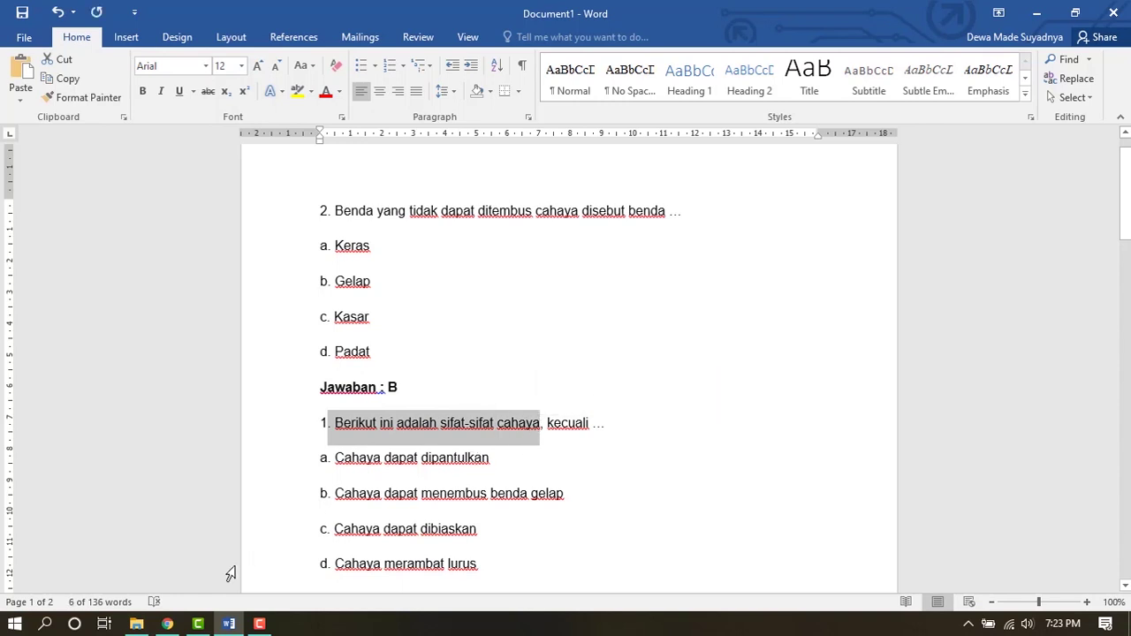
click(167, 624)
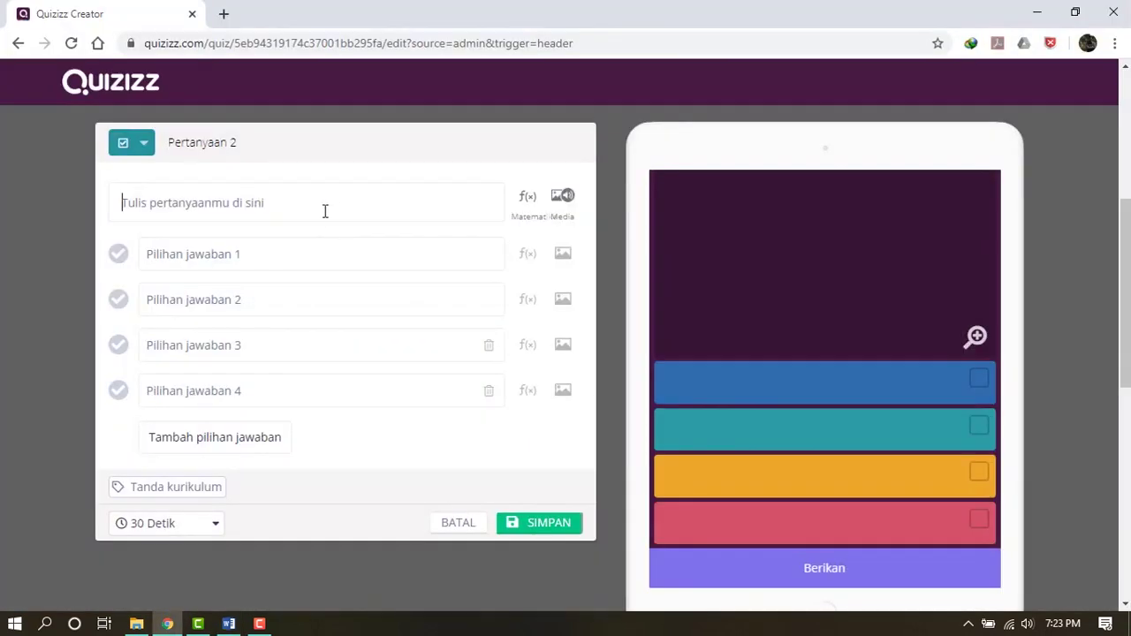
text(. Berikut ini adalah sifat-sifat cahaya)
key(BackSpace)
key(BackSpace)
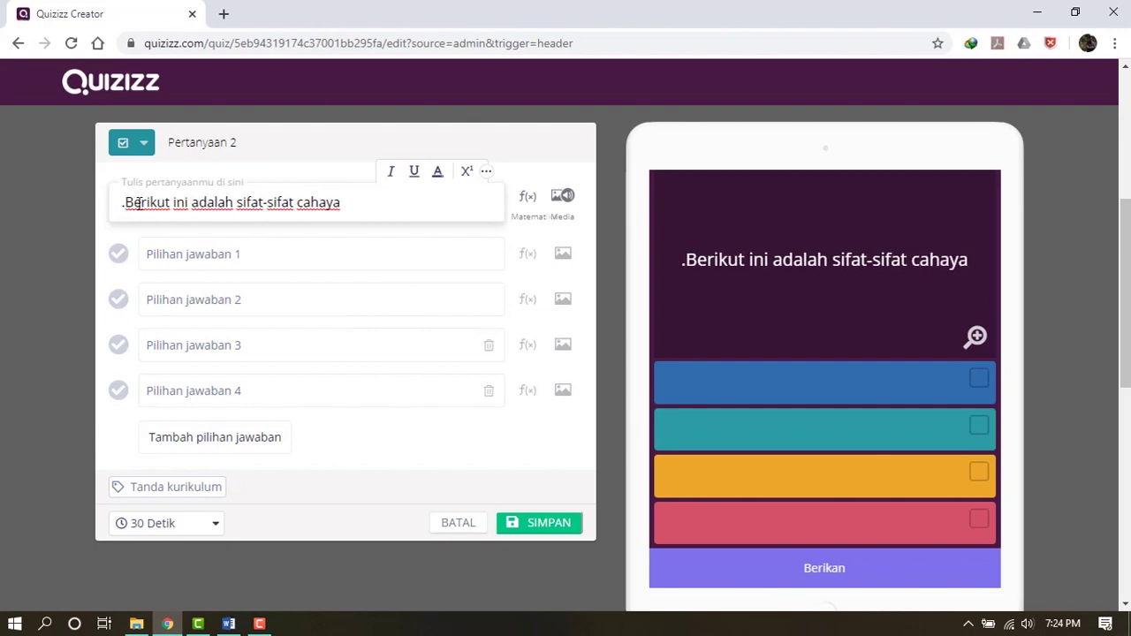
Fill answers 1 and 2: 'Dapat Dipantulkan' and 'Cahaya dapat menembus benda gelap'
click(229, 624)
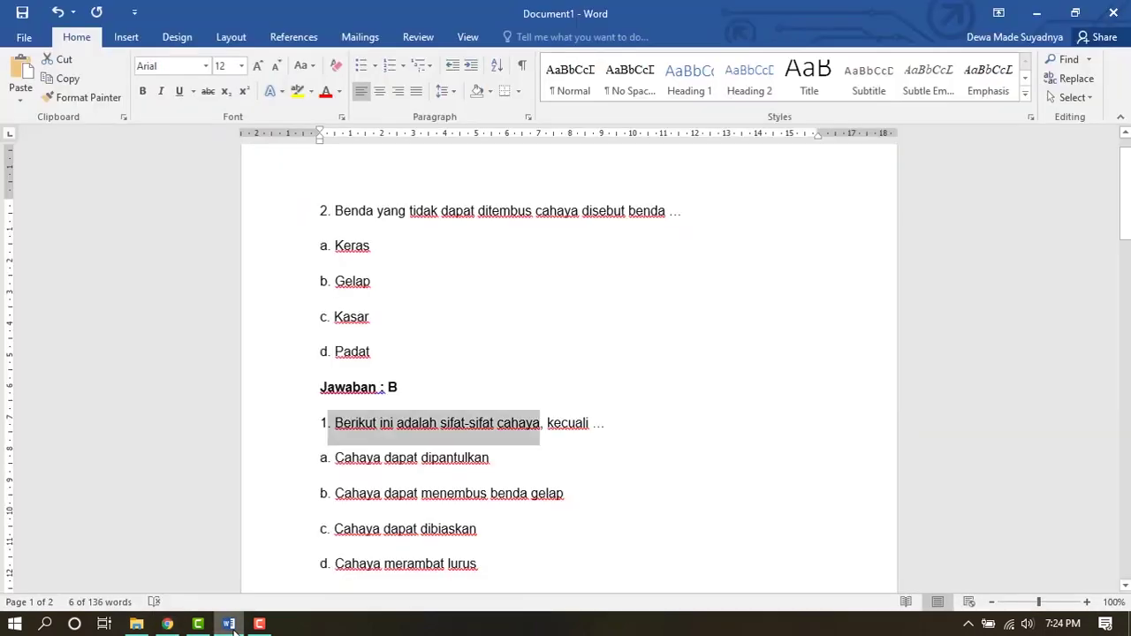
click(230, 625)
click(276, 252)
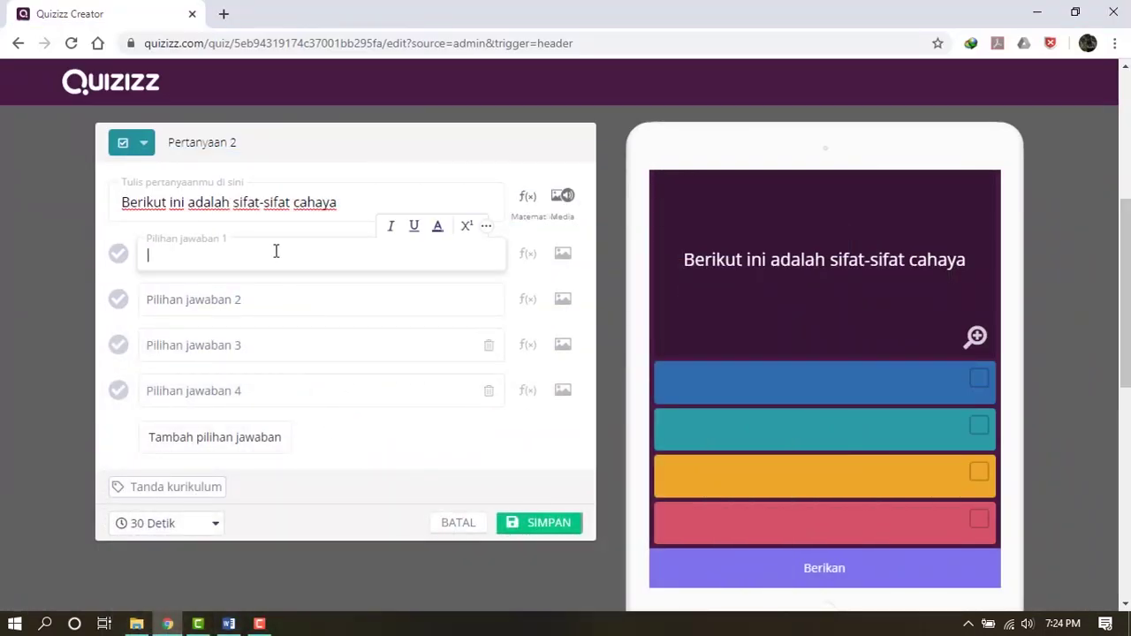
text(Dapat Di)
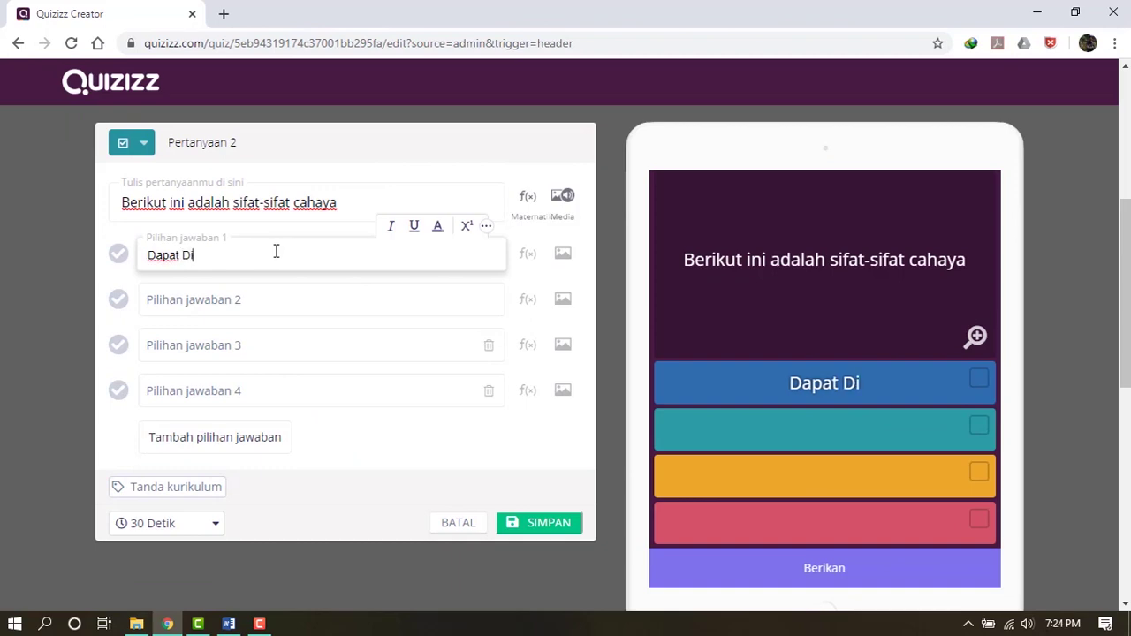
text(pantulkan)
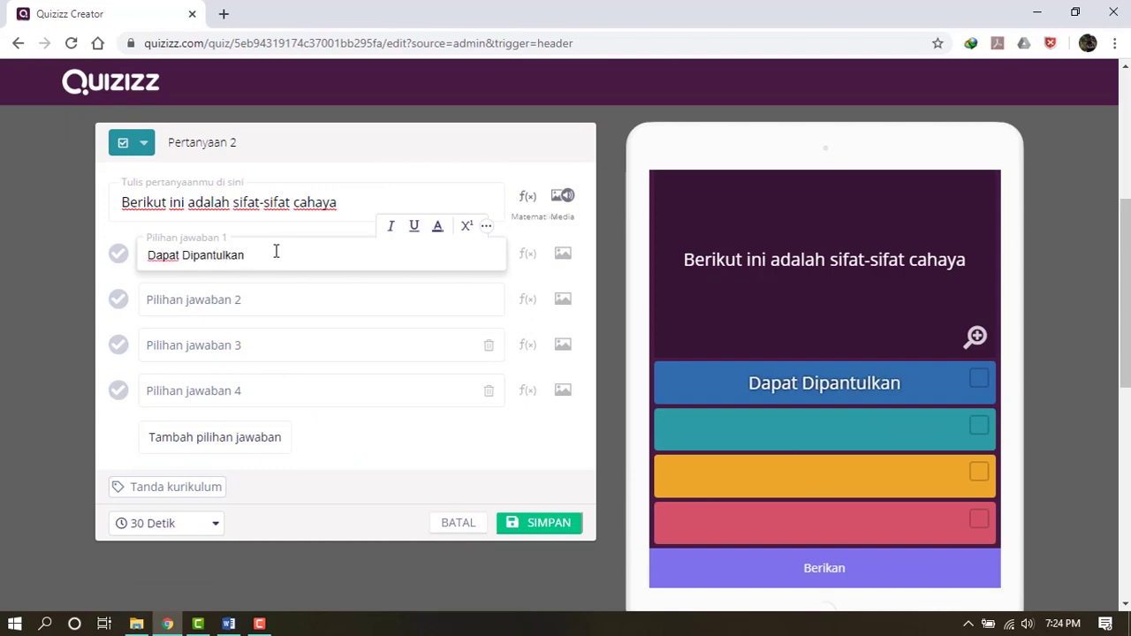
click(262, 591)
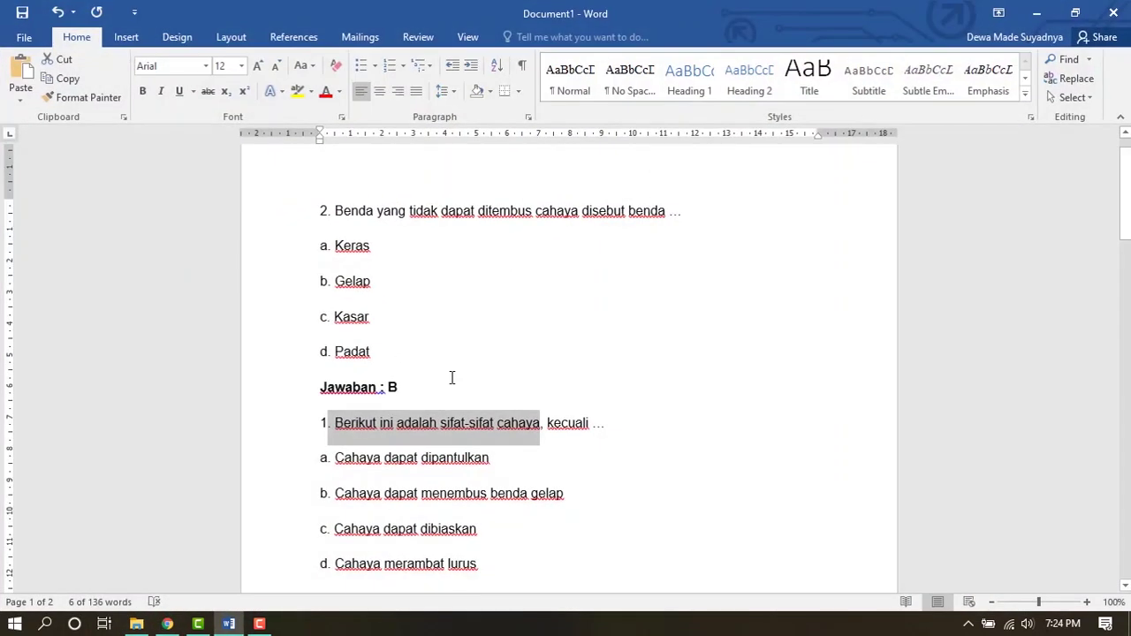
drag(572, 493, 364, 492)
key(ctrl+c)
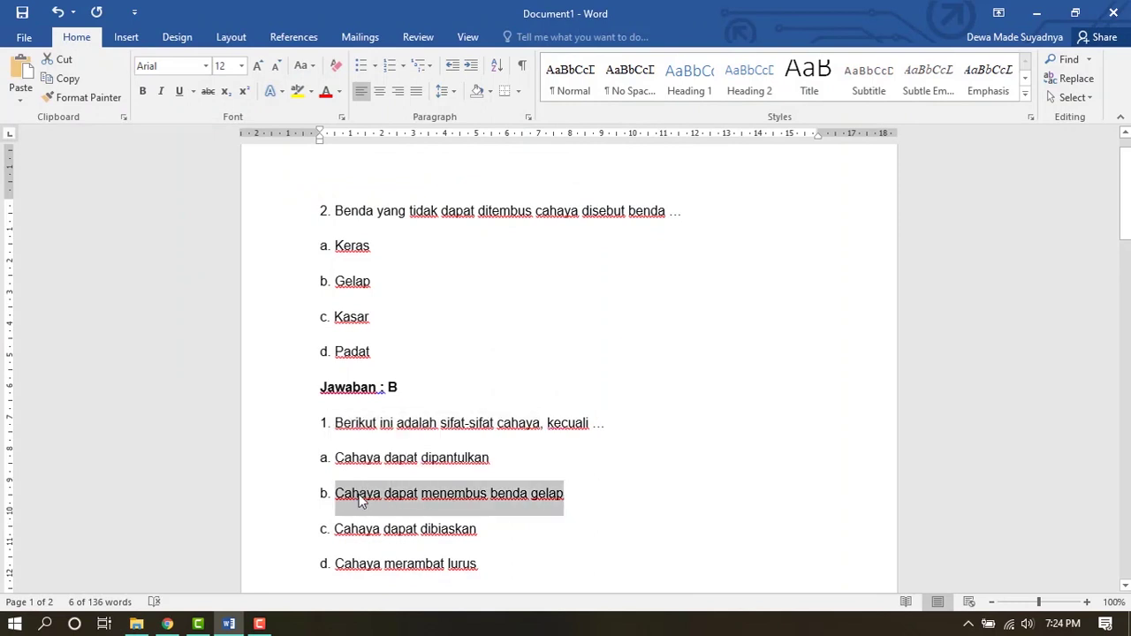
click(167, 624)
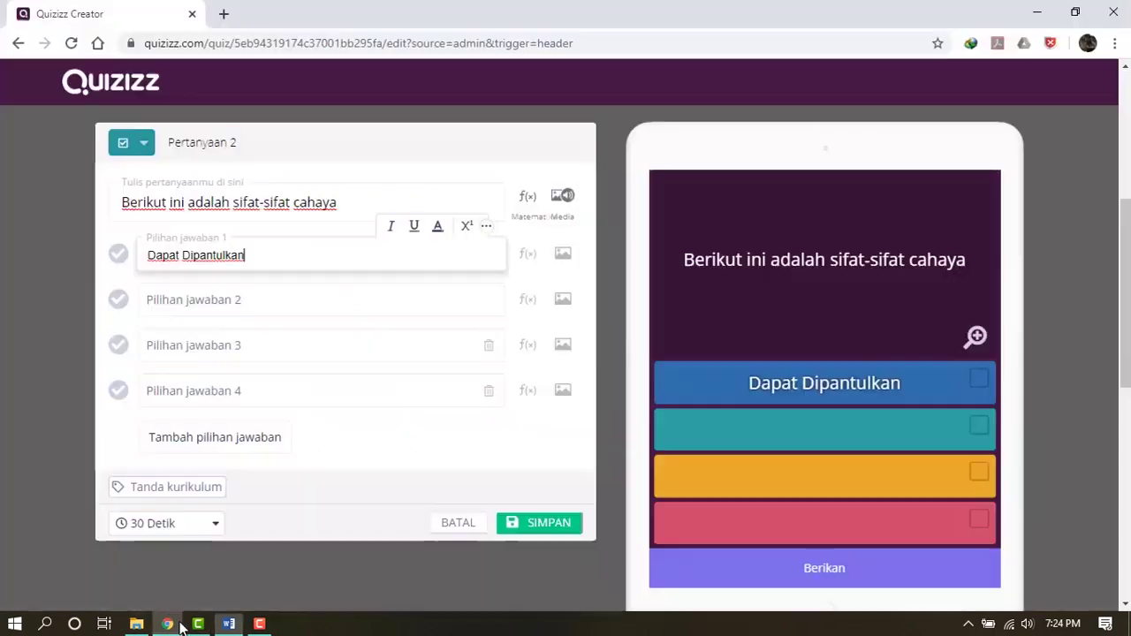
click(265, 301)
key(ctrl+v)
Paste answers 3 and 4 from Word: 'Cahaya dapat dibiaskan' and 'Cahaya merambat lurus'
click(229, 623)
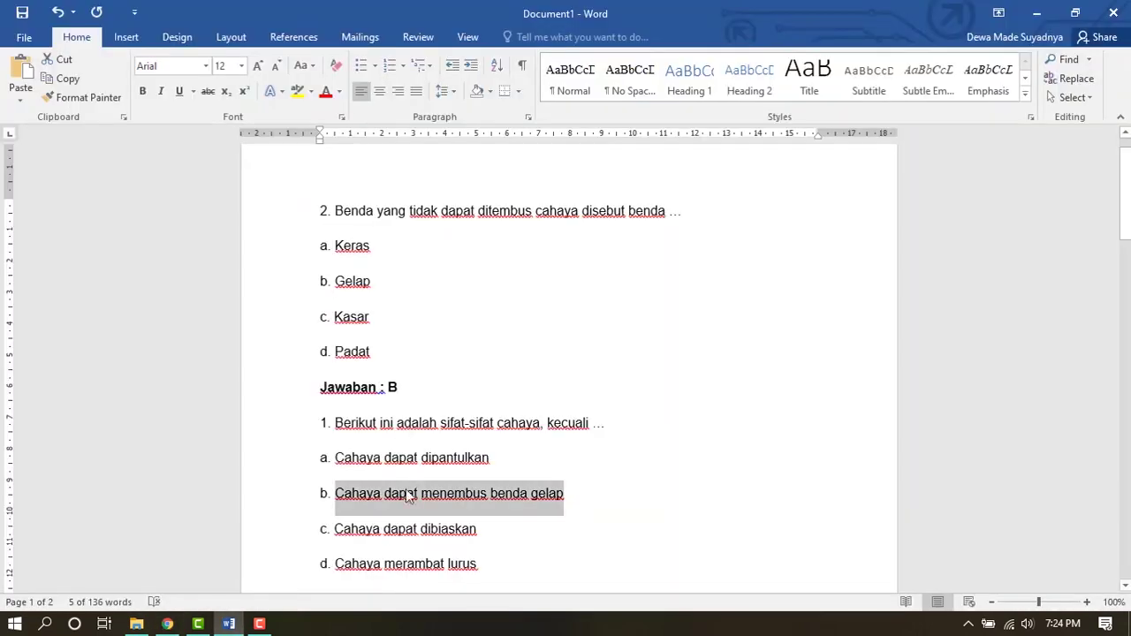
drag(477, 530, 348, 536)
key(ctrl+c)
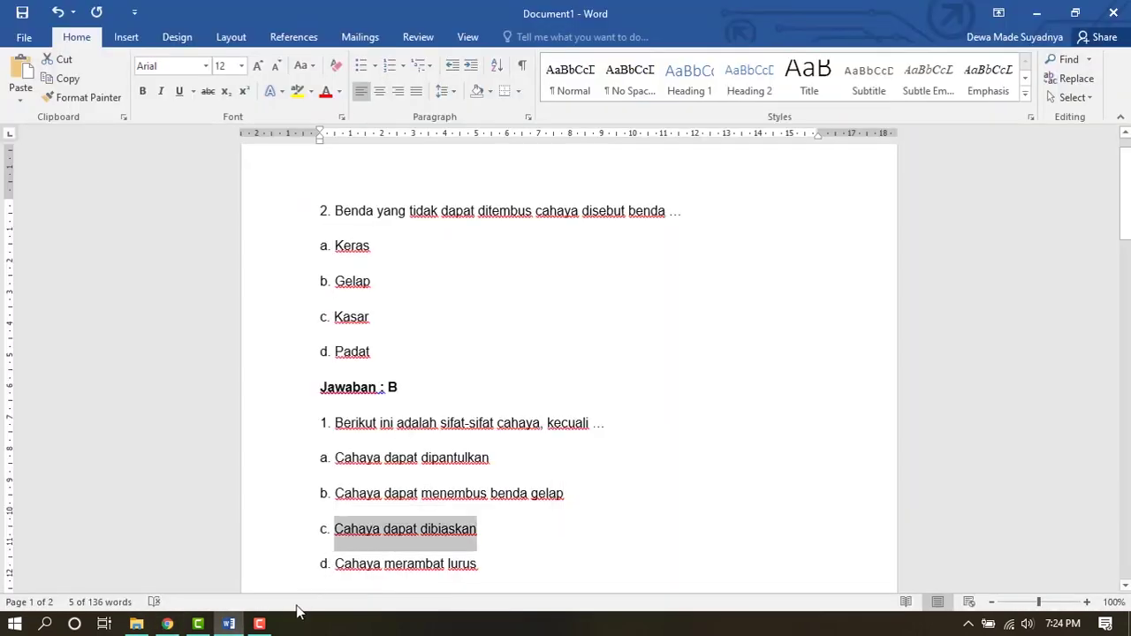
click(167, 624)
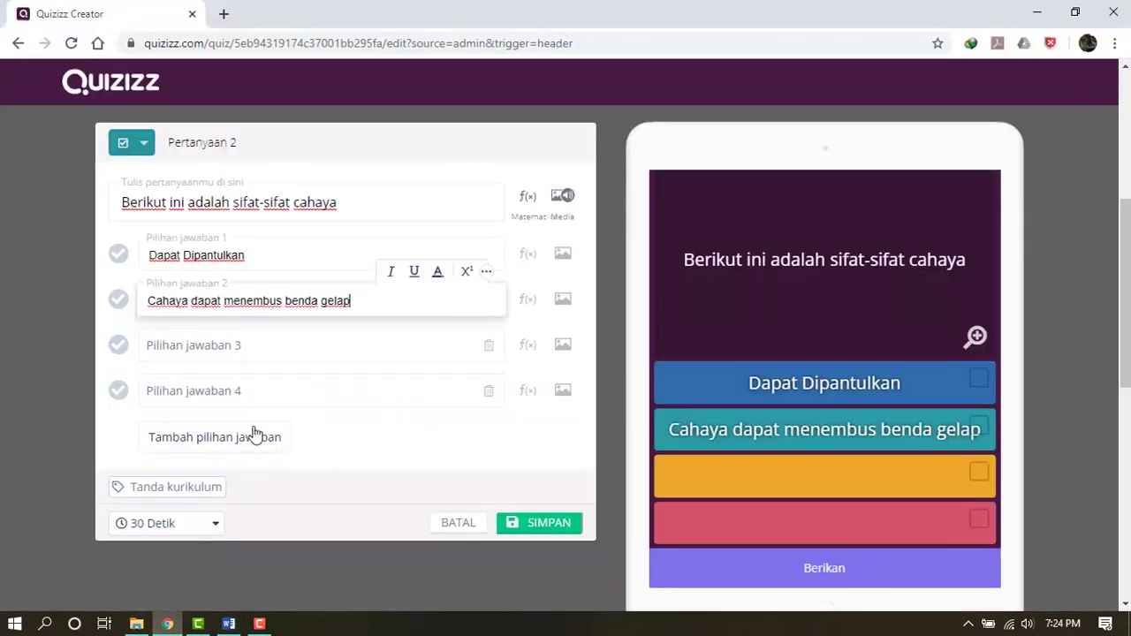
click(264, 343)
key(ctrl+v)
click(229, 623)
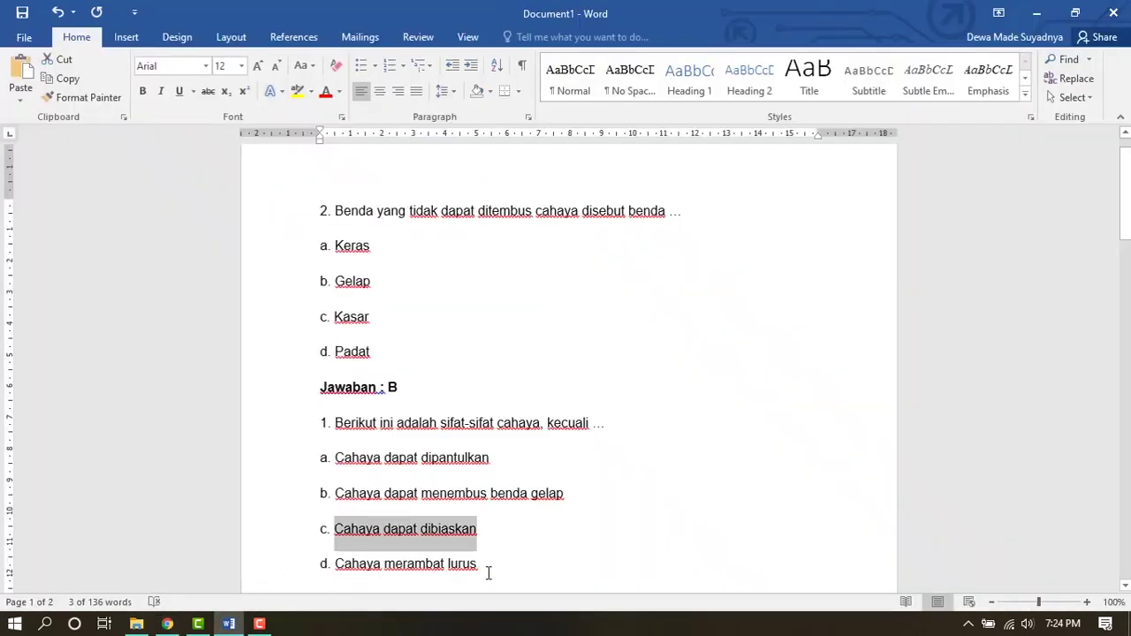
drag(488, 573, 347, 575)
key(ctrl+c)
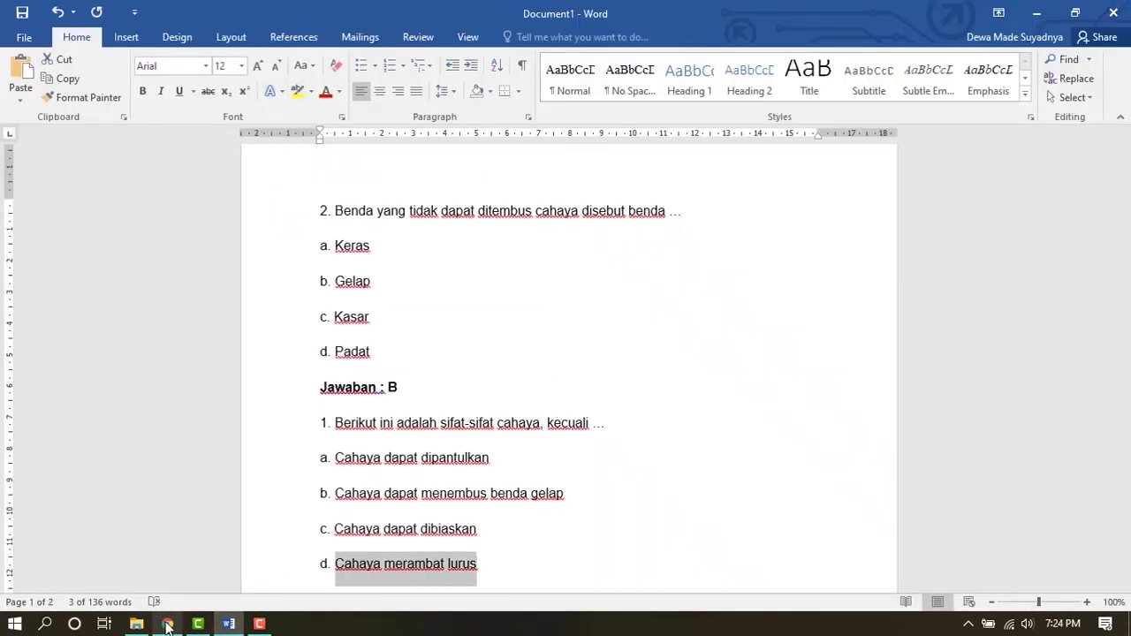
click(167, 624)
click(235, 389)
key(ctrl+v)
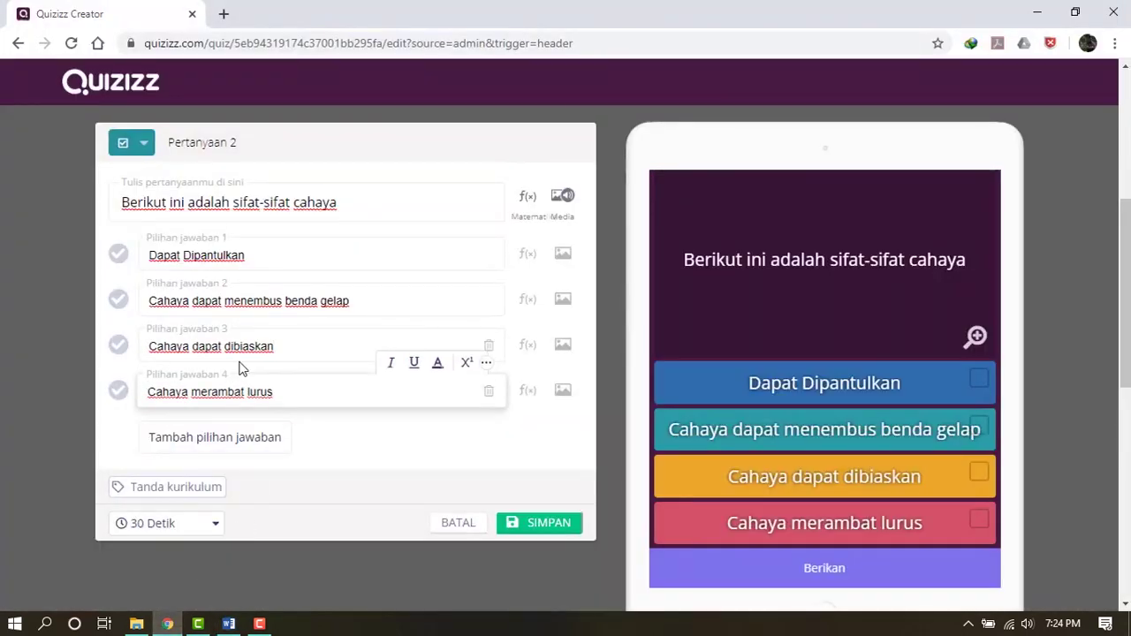
Mark answers 1, 3 and 4 as correct and keep the question type as Checkbox
click(360, 449)
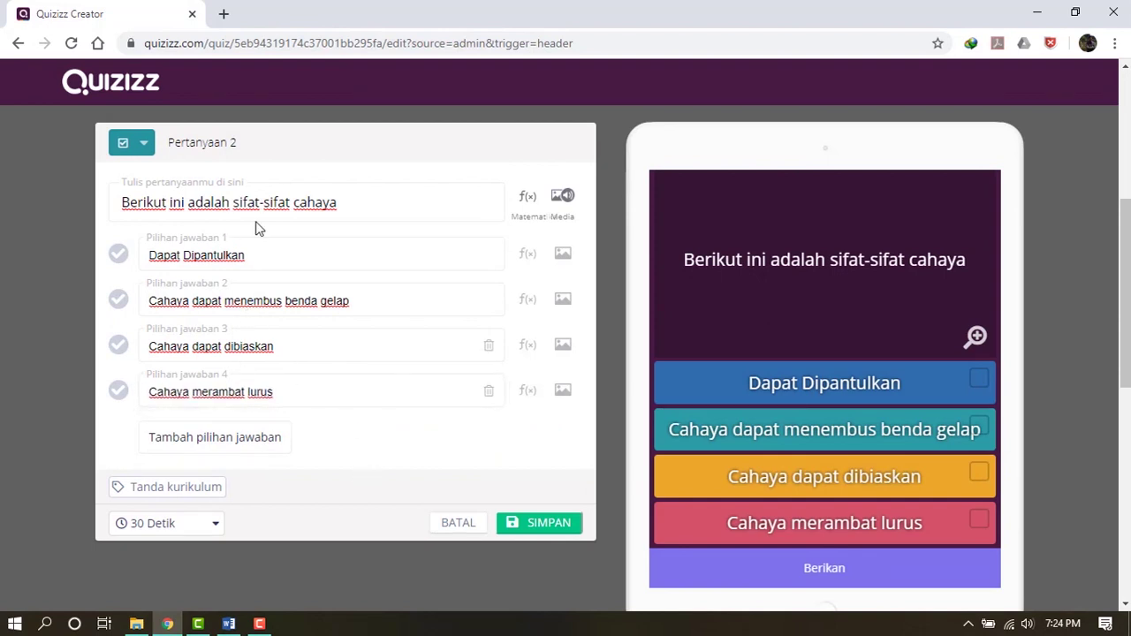
click(117, 256)
click(118, 345)
click(119, 392)
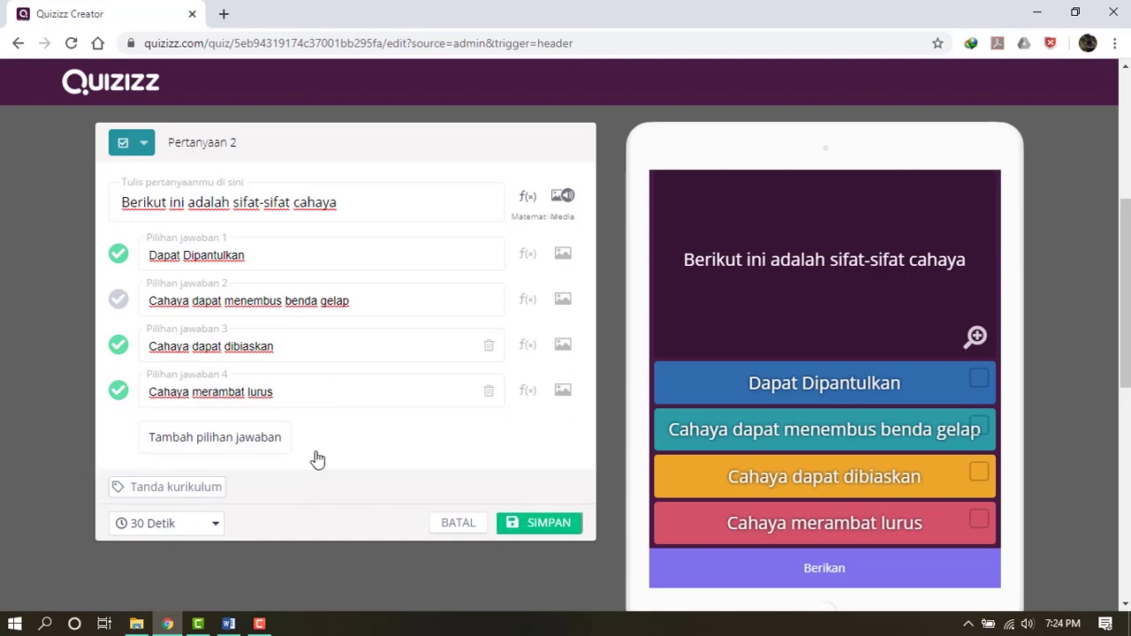
click(142, 150)
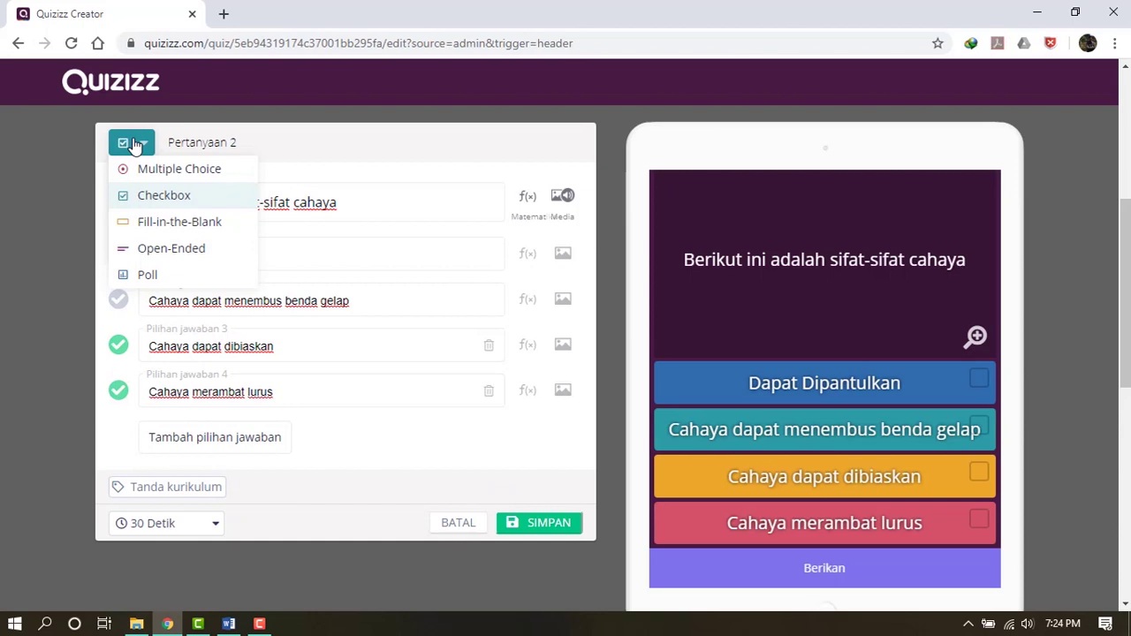
click(169, 195)
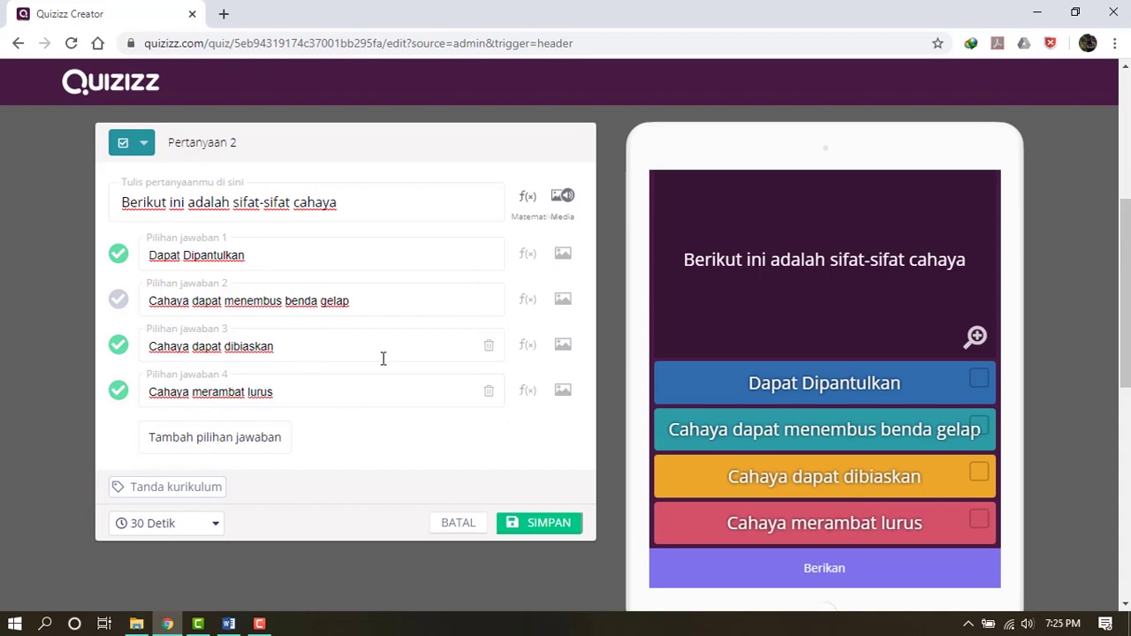
Save question 2 and add an Isi bagian yang kosong question 3
click(520, 523)
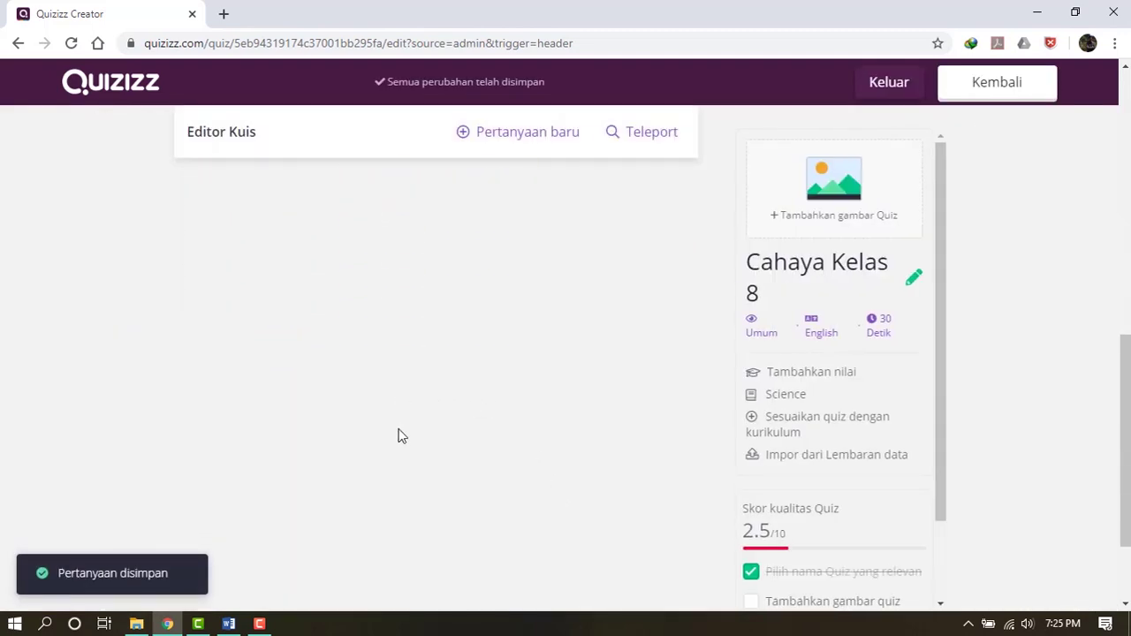
scroll(398, 436, up, 4)
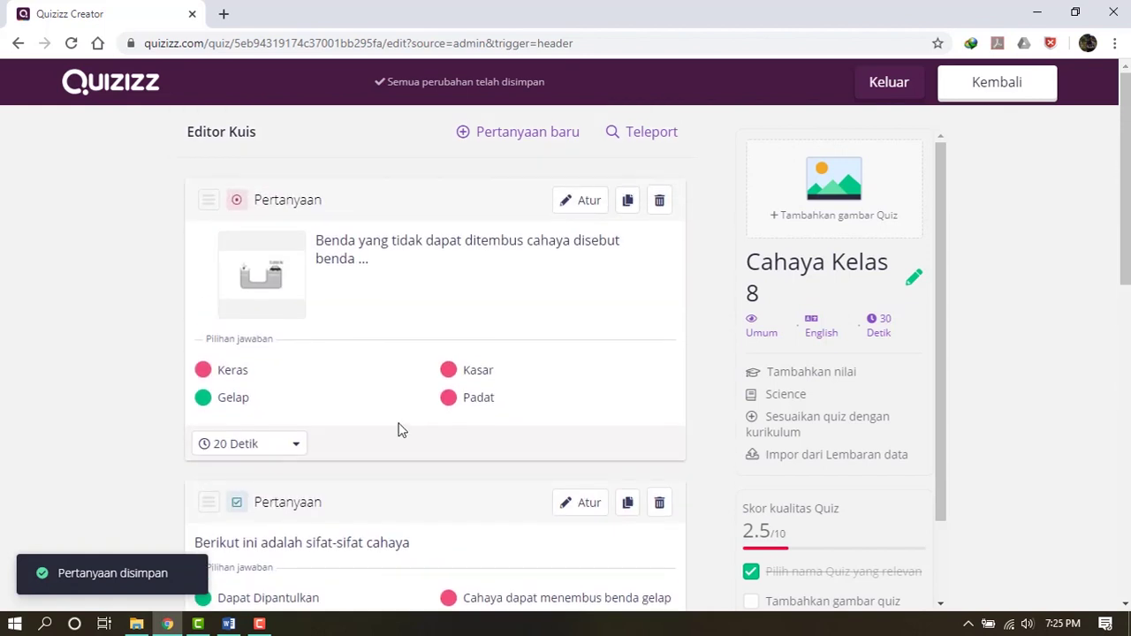
scroll(398, 430, down, 3)
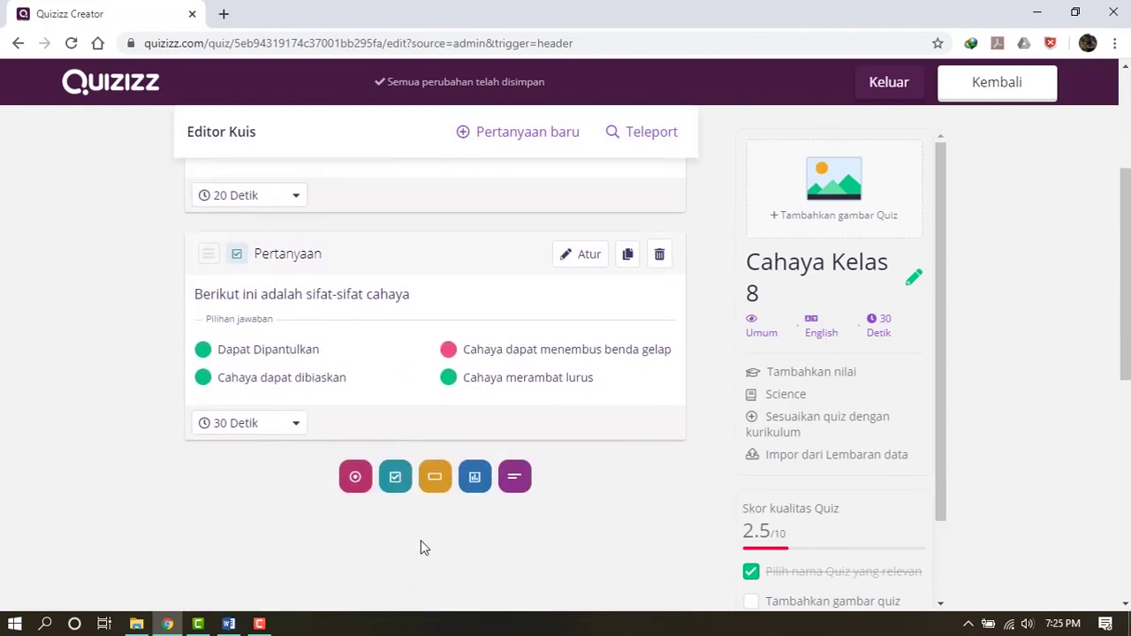
click(444, 479)
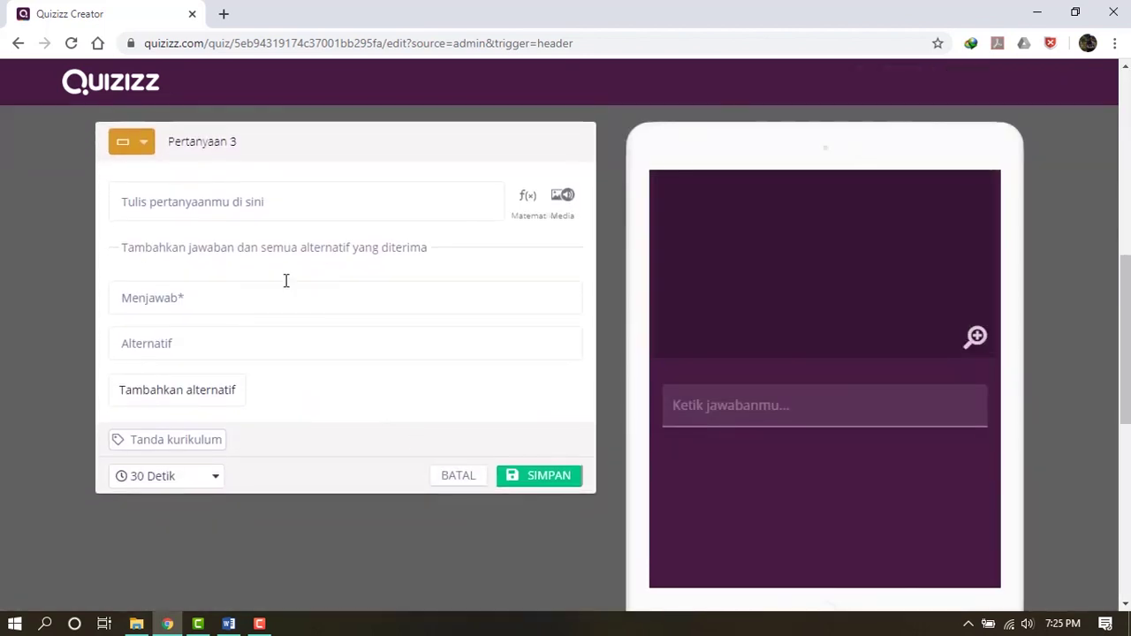
click(229, 624)
Select the question 3 vehicle-mirror sentence in Word and go back to Quizizz
scroll(412, 371, down, 5)
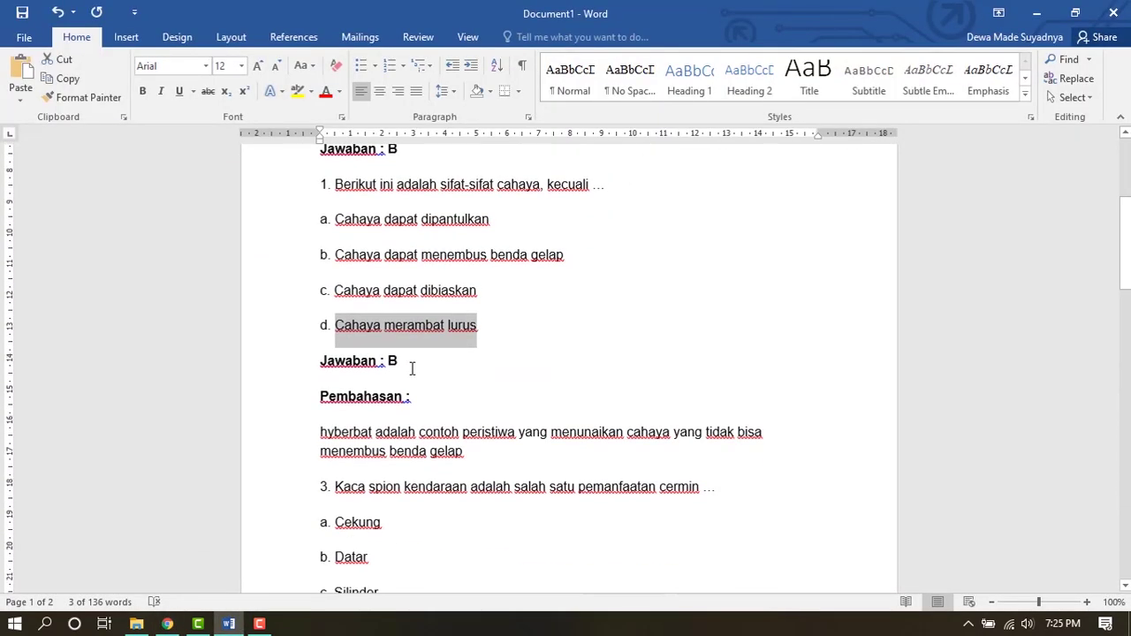
scroll(423, 357, down, 2)
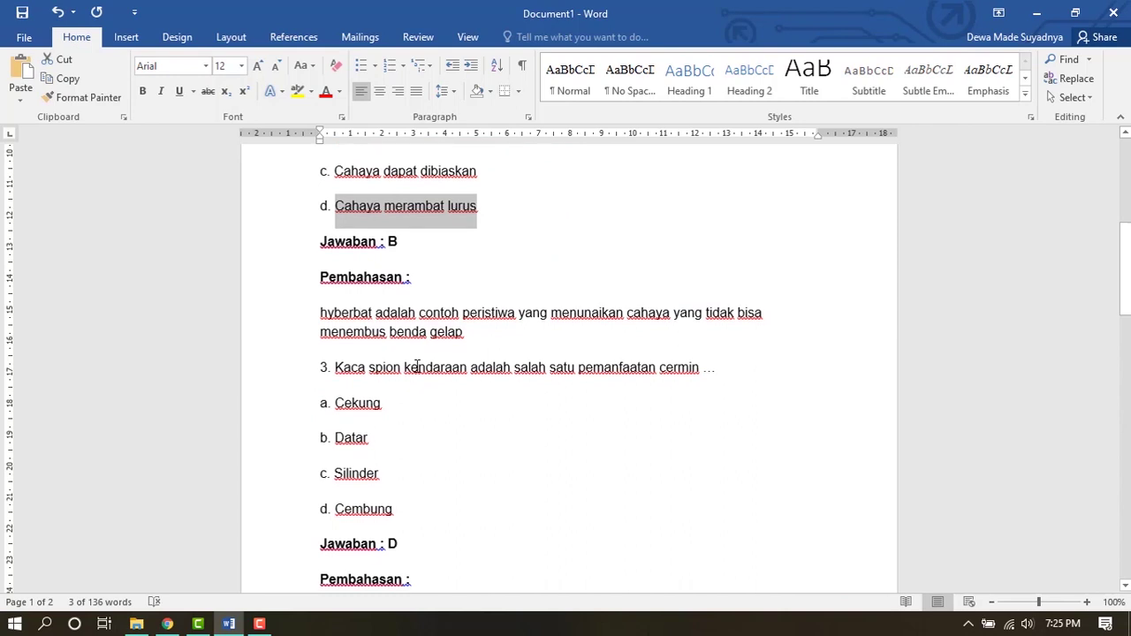
scroll(416, 367, down, 1)
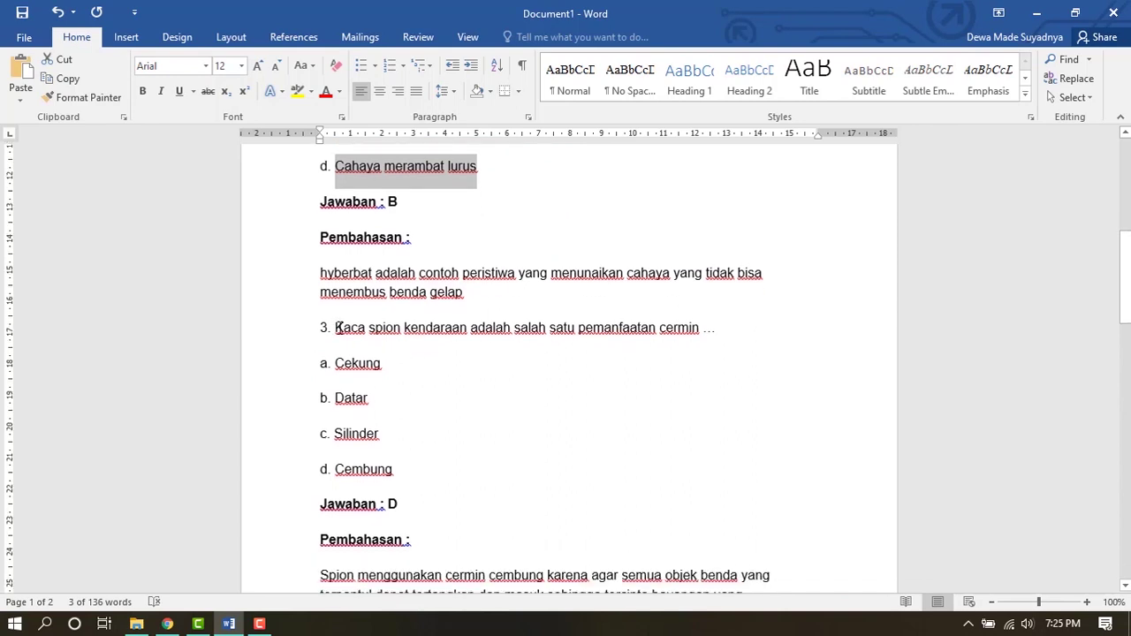
drag(337, 328, 716, 332)
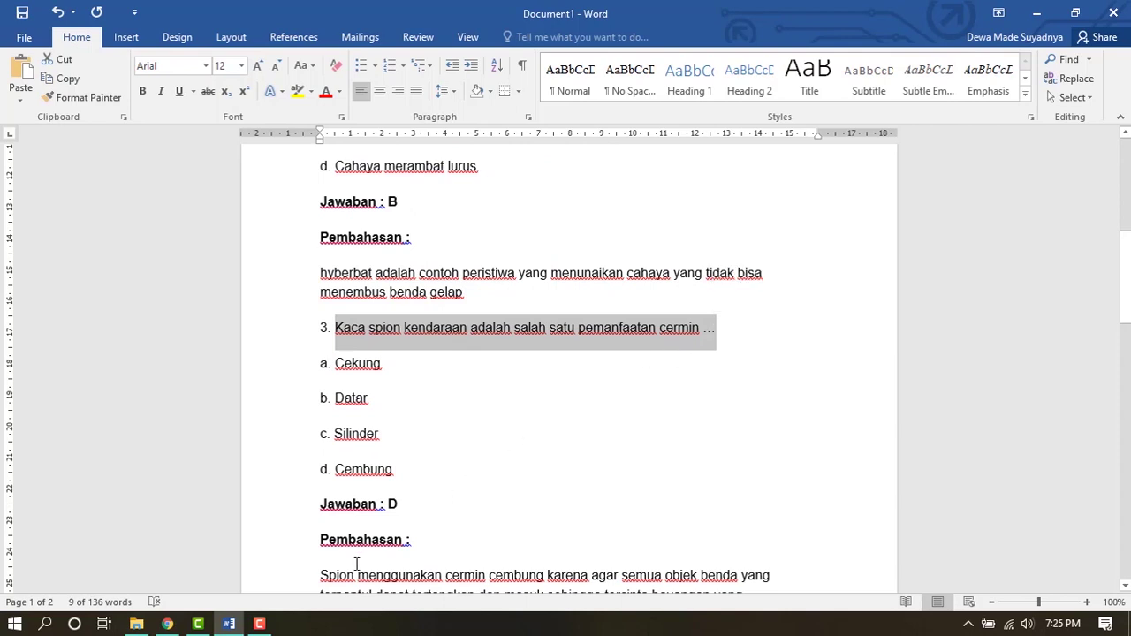
click(167, 624)
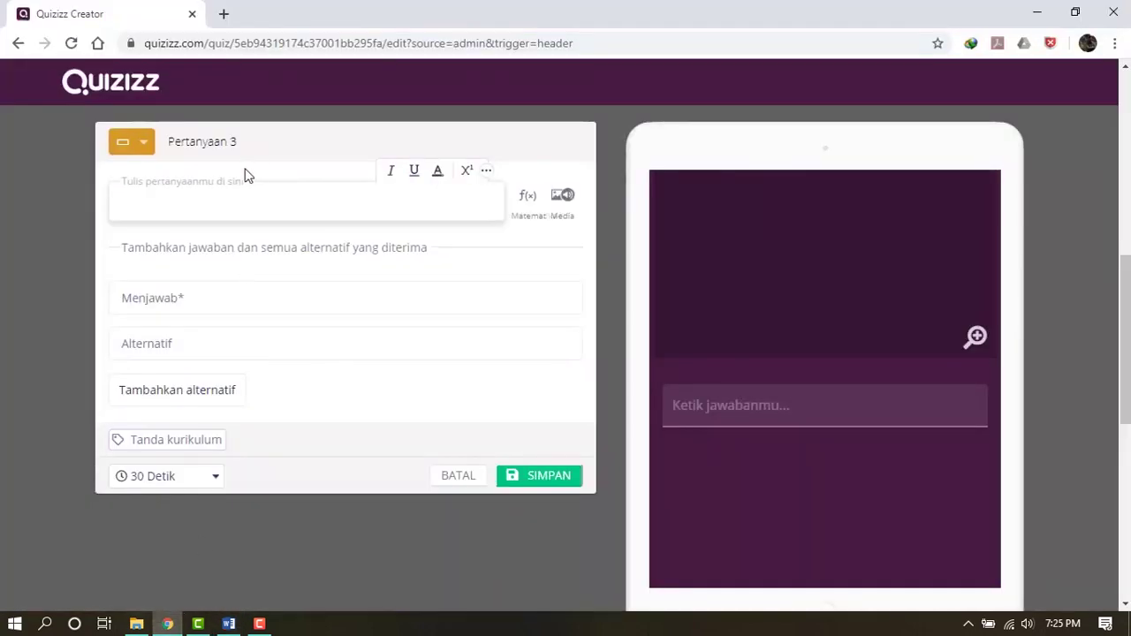
Paste the 'Kaca spion kendaraan...' question text and set the answer to Datar
text(Kaca spion kendaraan adalah salah satu pemanfaatan cermin ...)
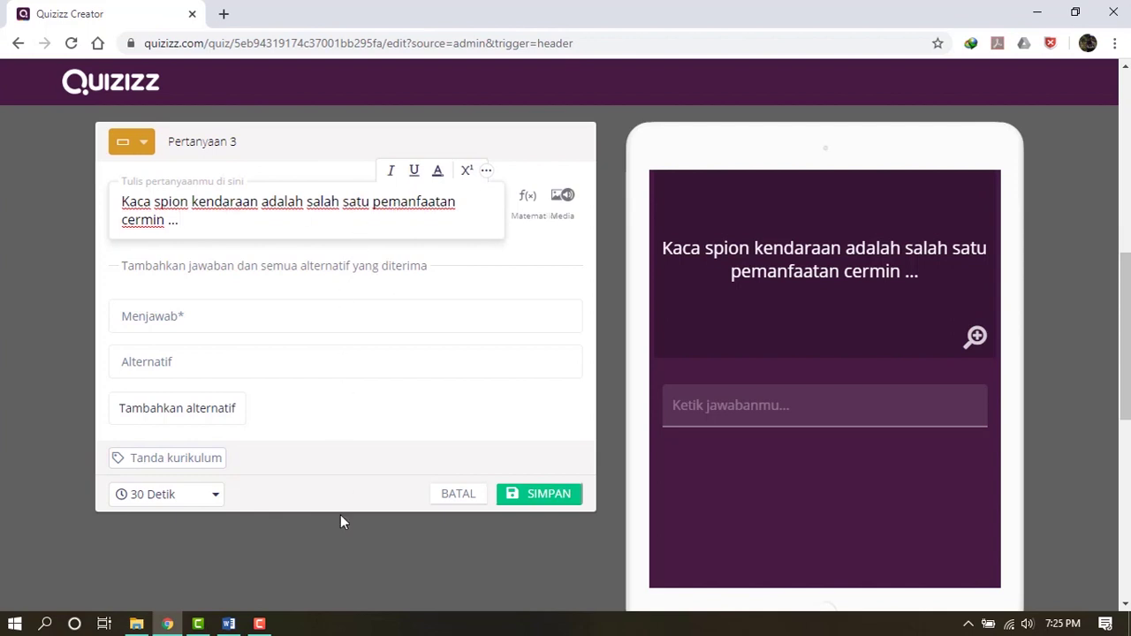
click(228, 624)
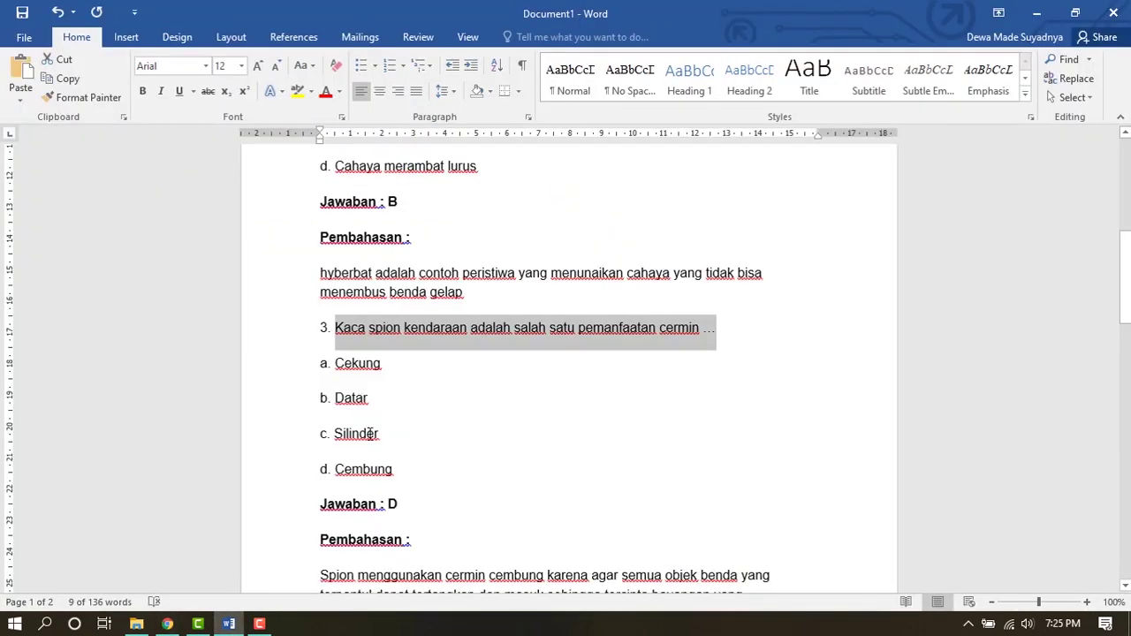
click(167, 624)
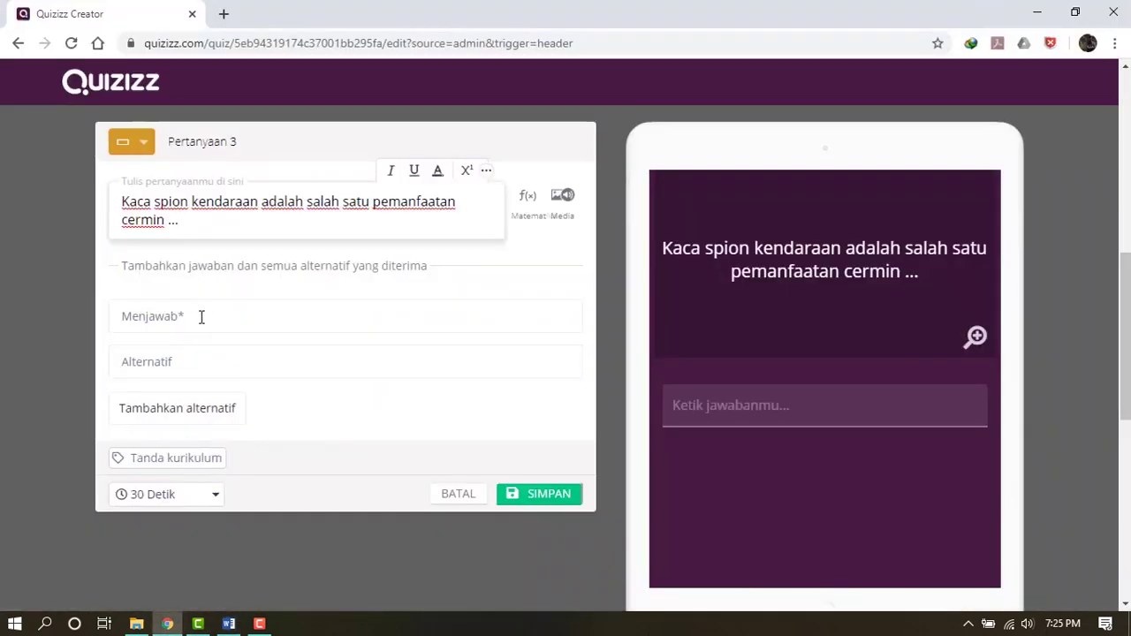
click(203, 318)
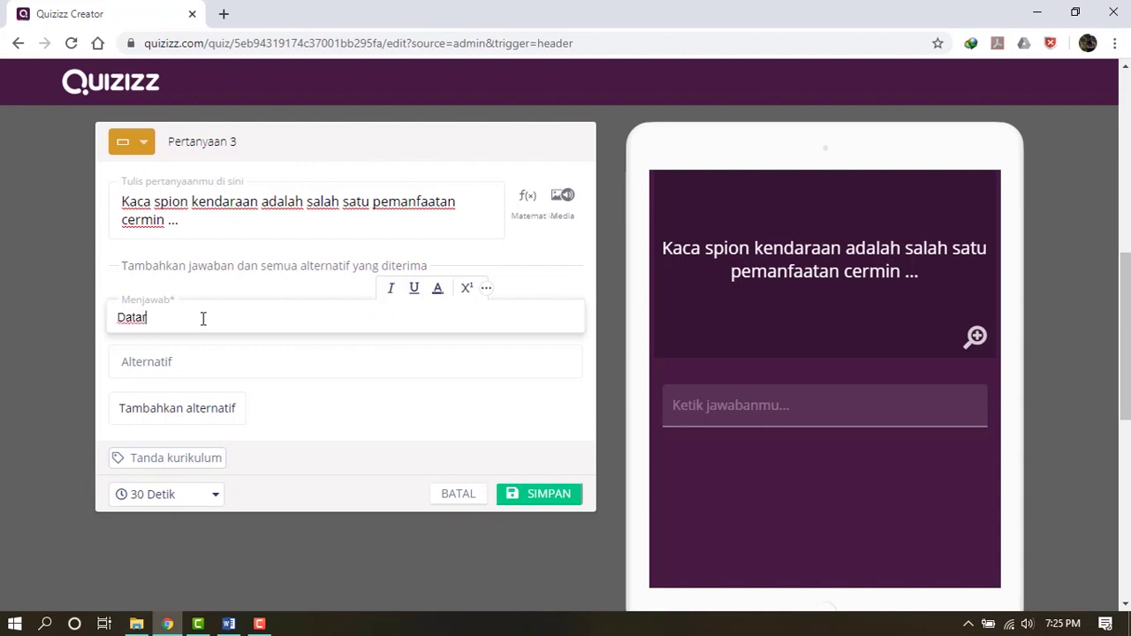
text(Datar)
Replace the alternative Lurus with 'Cermin datar' and add a second alternative 'Cermindatar'
click(224, 351)
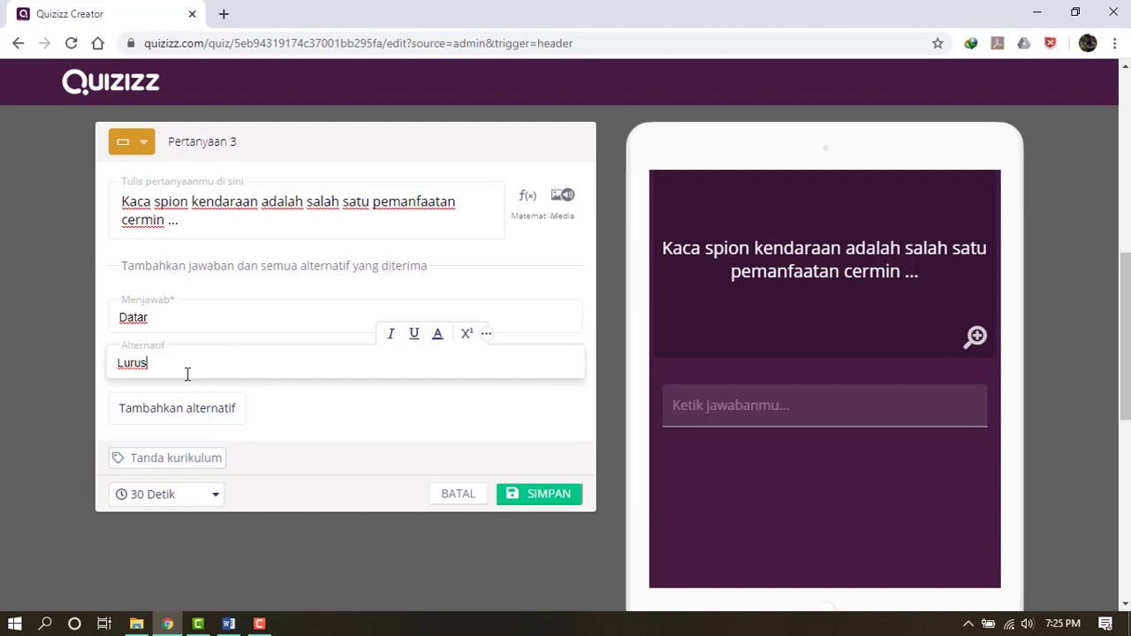
drag(172, 363, 95, 376)
key(BackSpace)
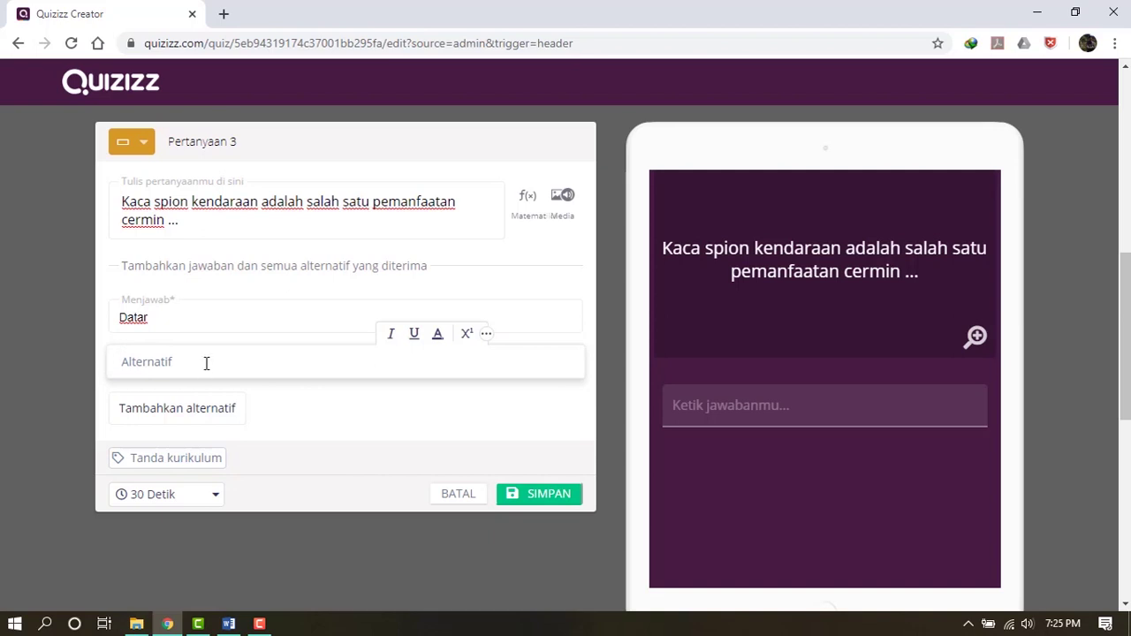
text(C)
text(ermin datar)
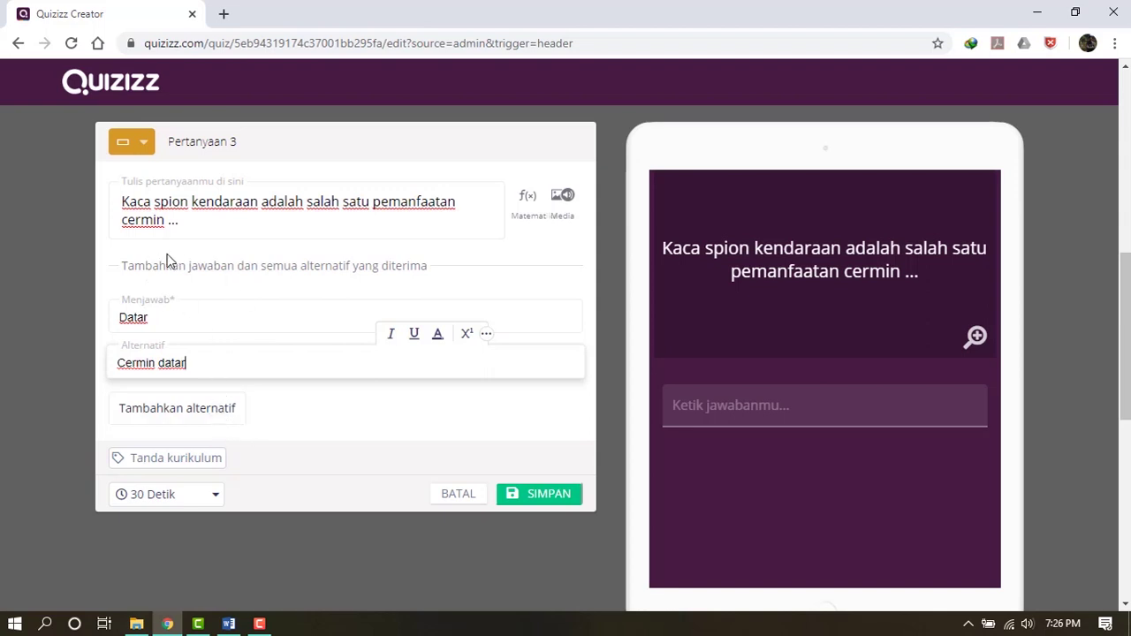
click(158, 364)
key(Delete)
text(D)
click(178, 411)
click(207, 412)
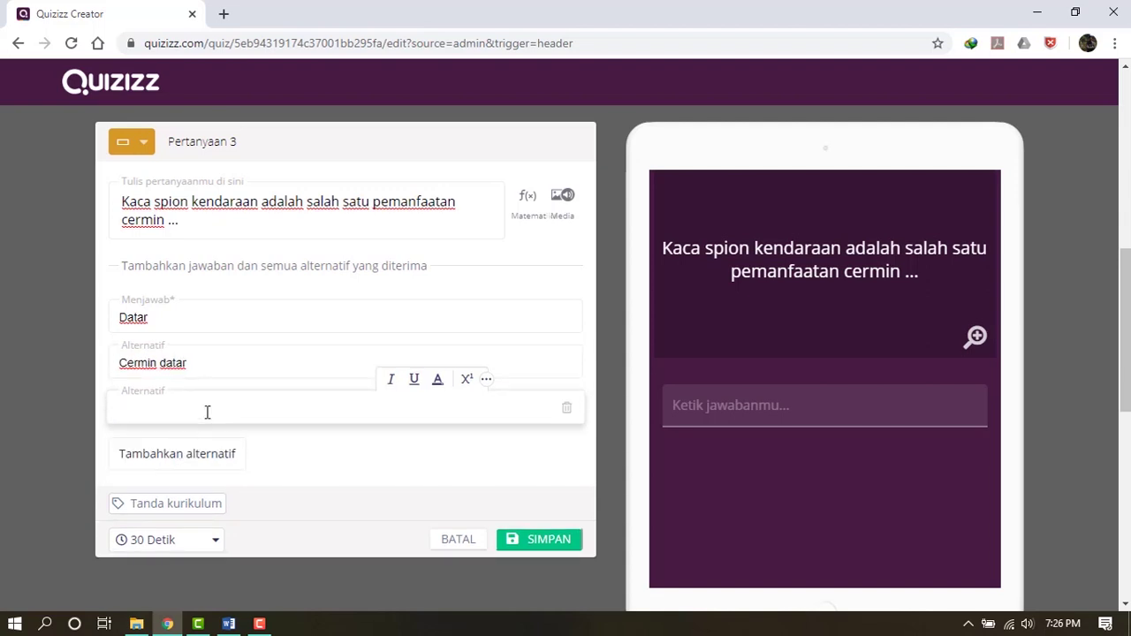
text(Cermindatar)
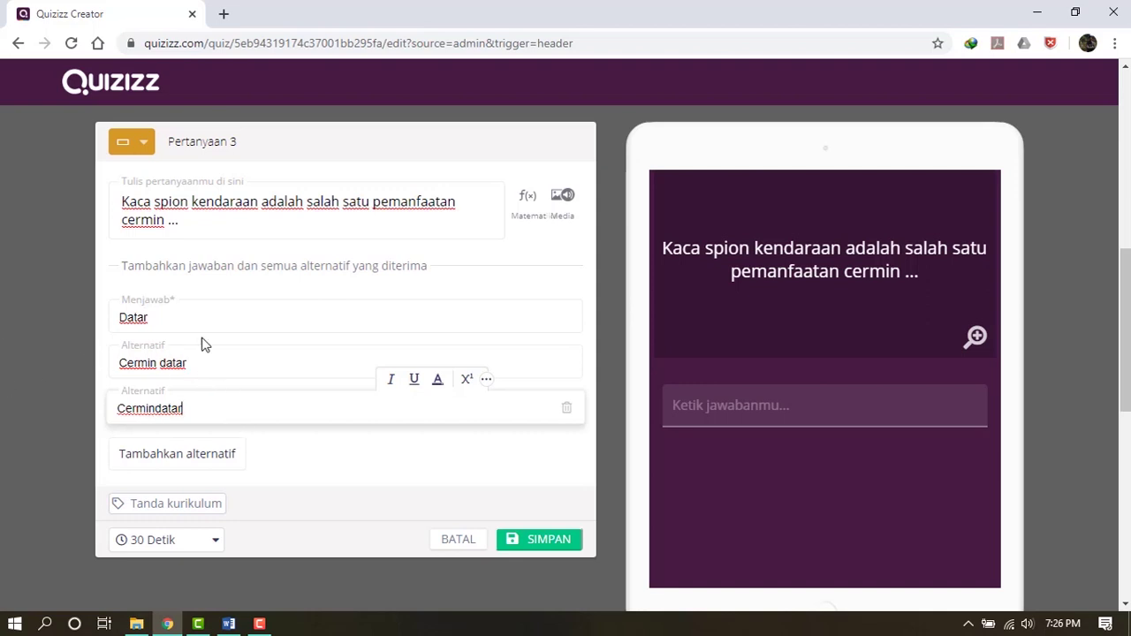
Change question 3's text to '1+1 =' and its answer to 2
drag(215, 219, 108, 197)
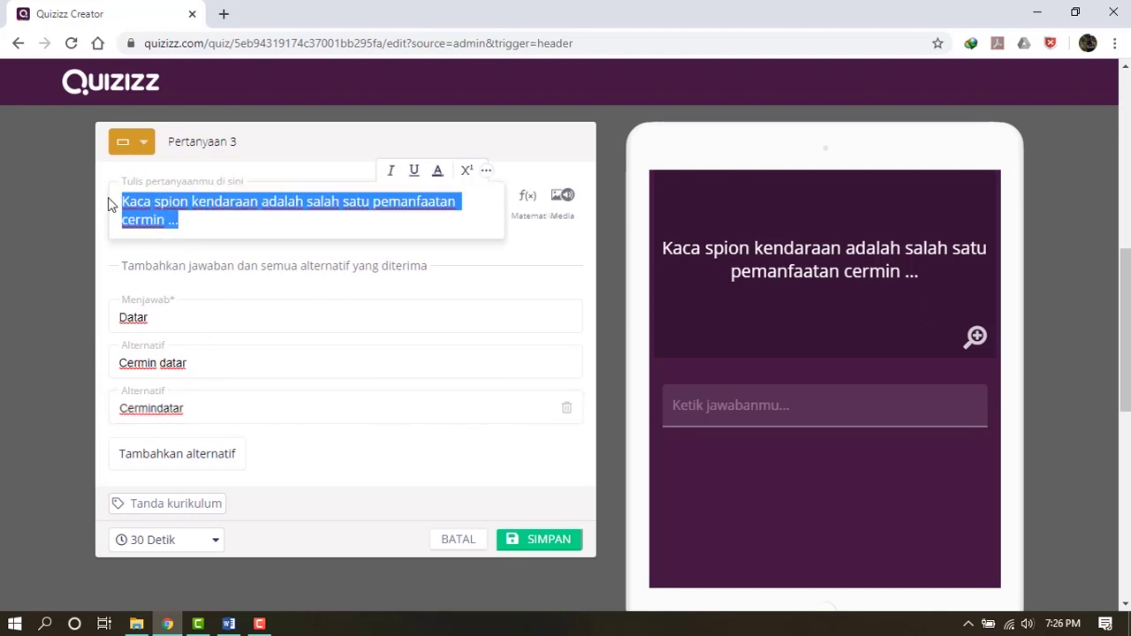
text(1+1)
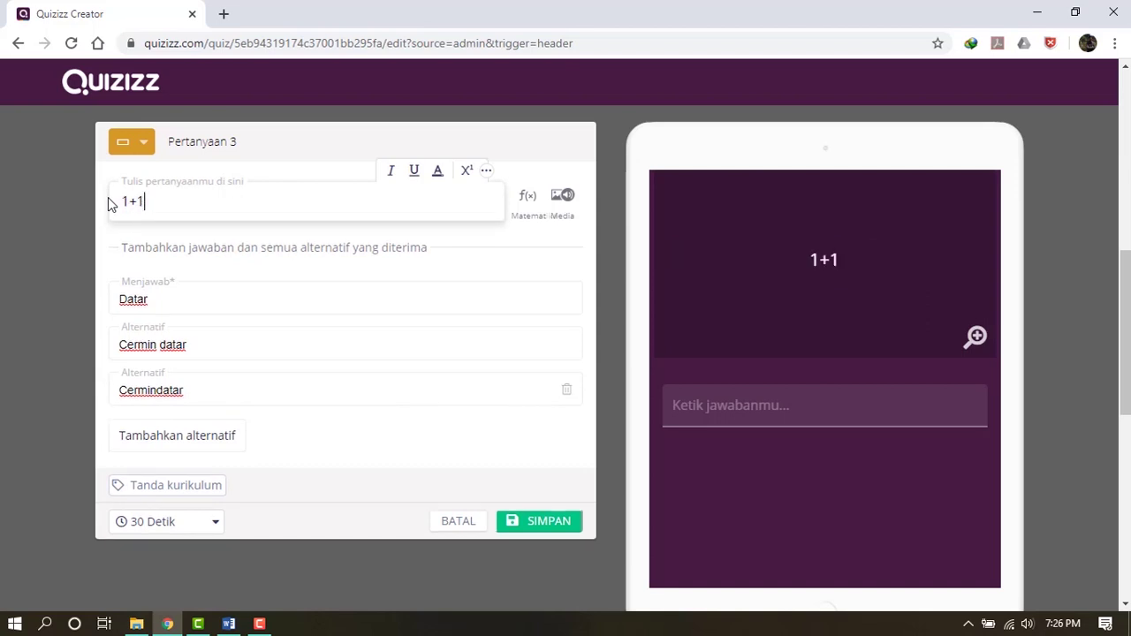
text( =)
double_click(142, 299)
text(2)
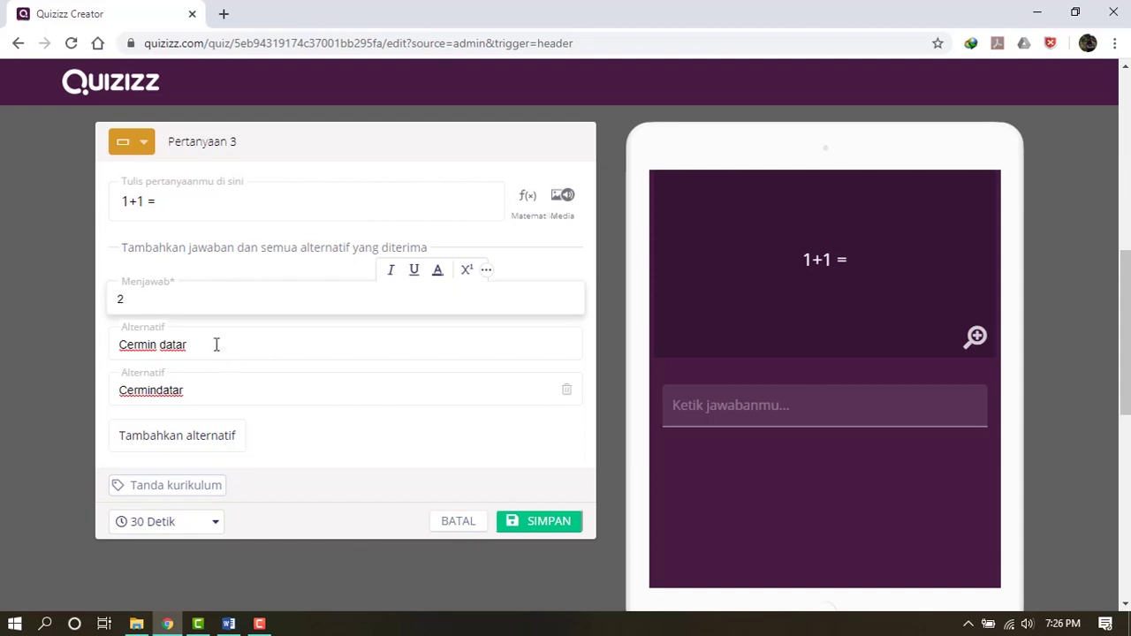
Clear the Cermin datar and Cermindatar alternatives, save question 3, and open quiz details
drag(216, 345, 90, 343)
key(BackSpace)
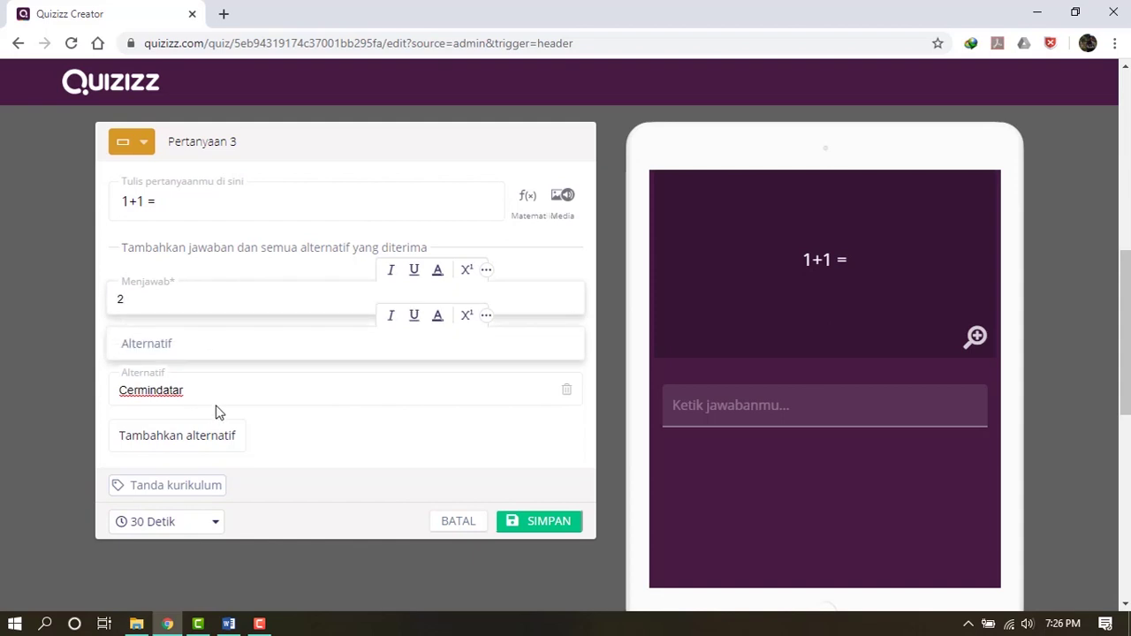
drag(218, 391, 76, 393)
key(BackSpace)
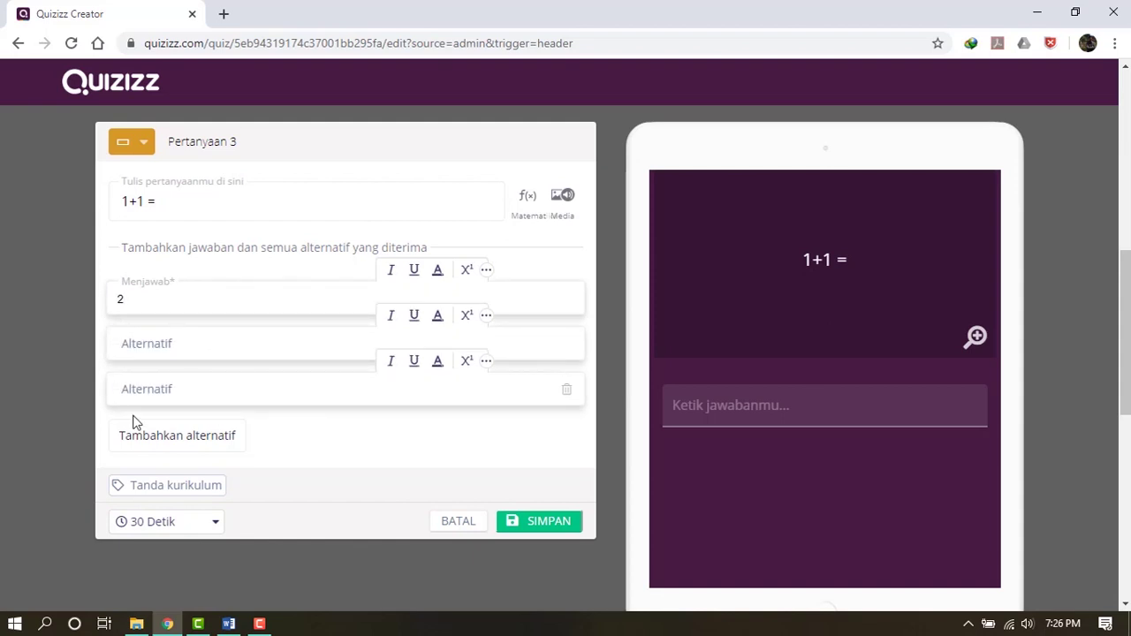
click(533, 523)
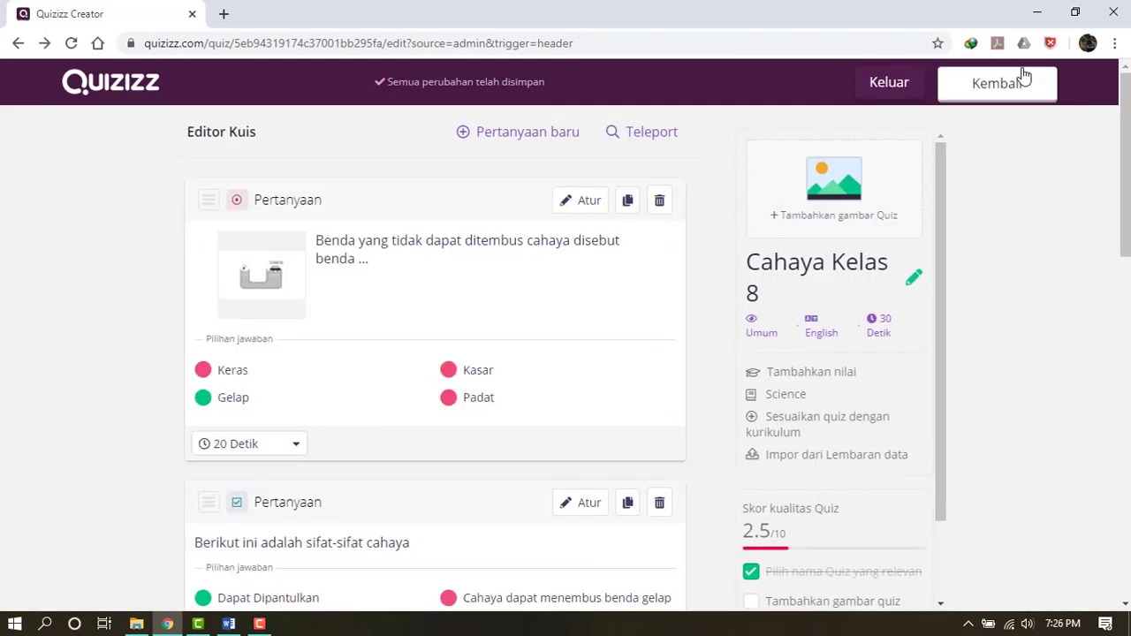
click(997, 83)
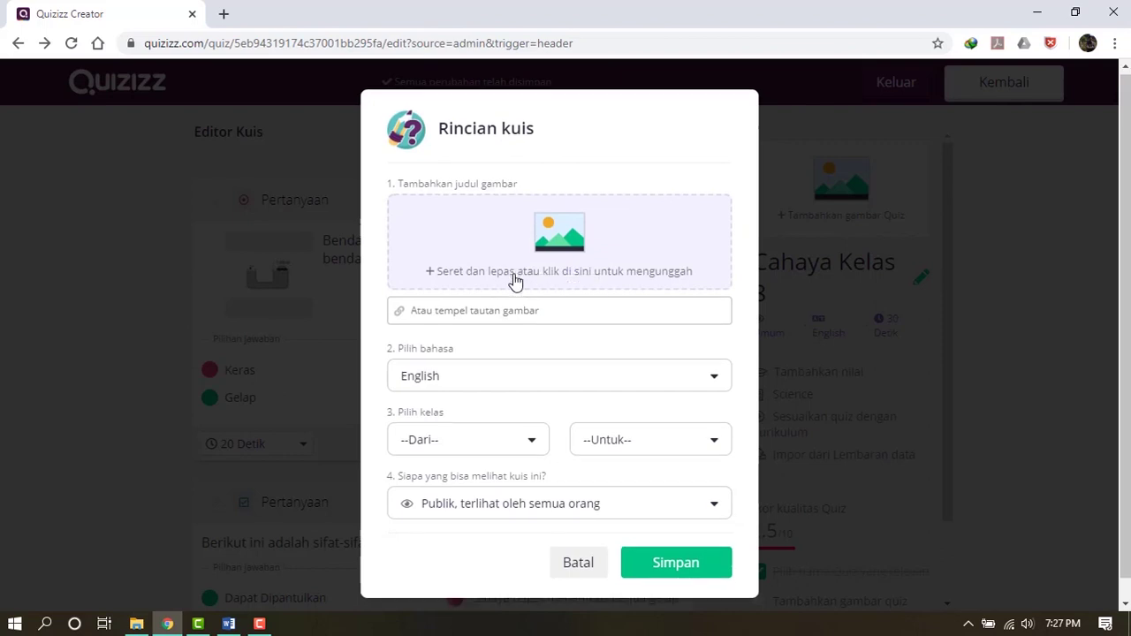
Set the quiz language to Indonesian
scroll(519, 287, down, 1)
click(522, 358)
scroll(516, 425, down, 10)
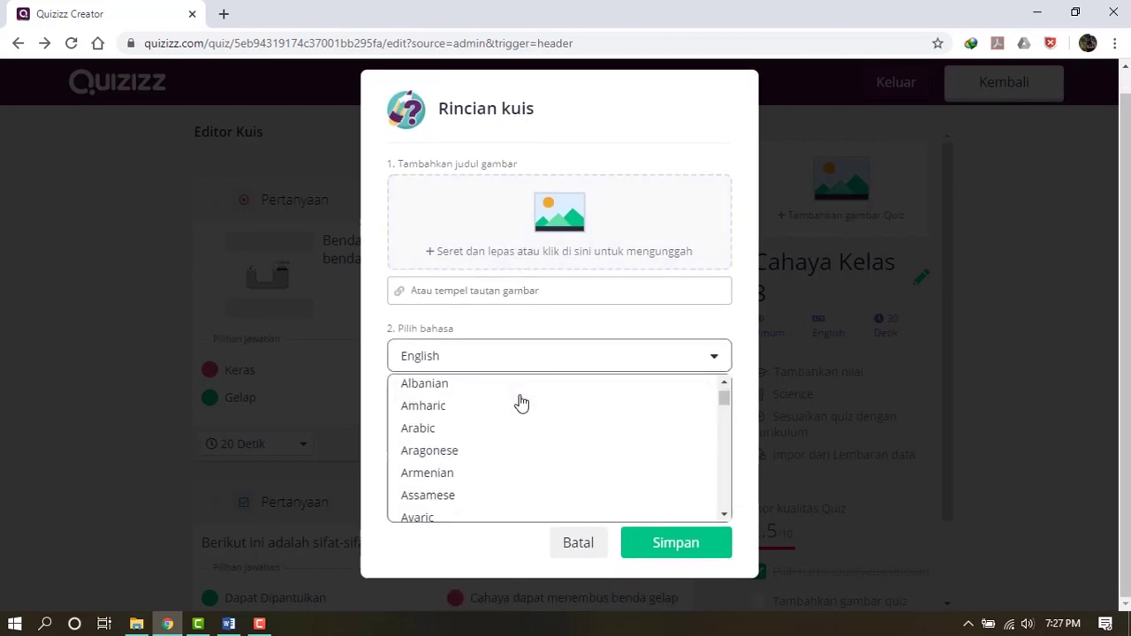
scroll(513, 437, down, 6)
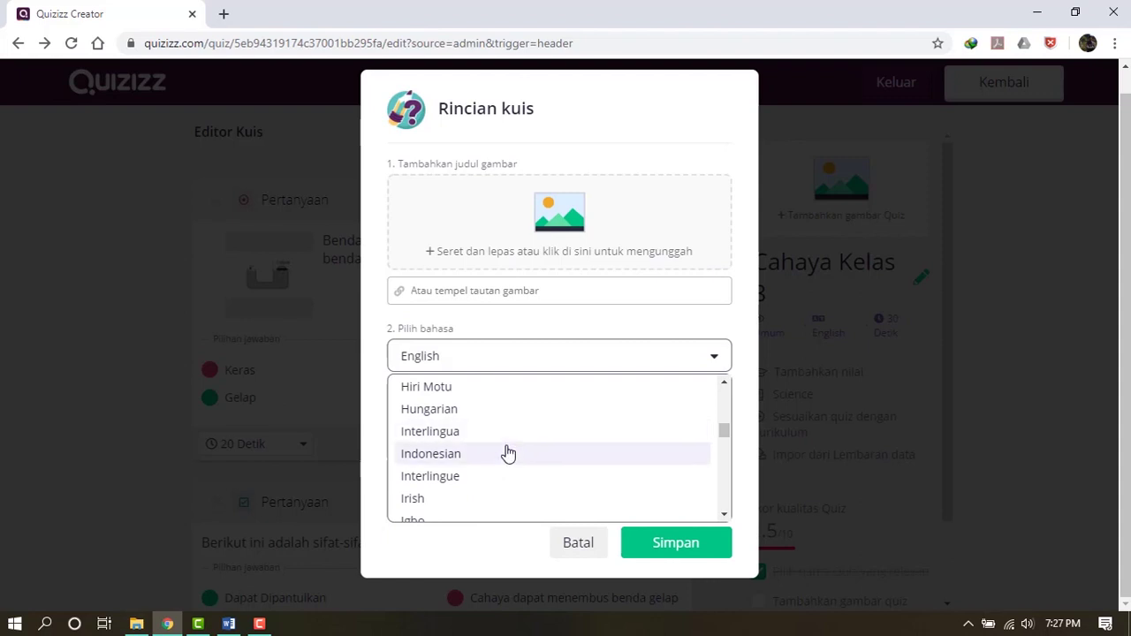
click(509, 455)
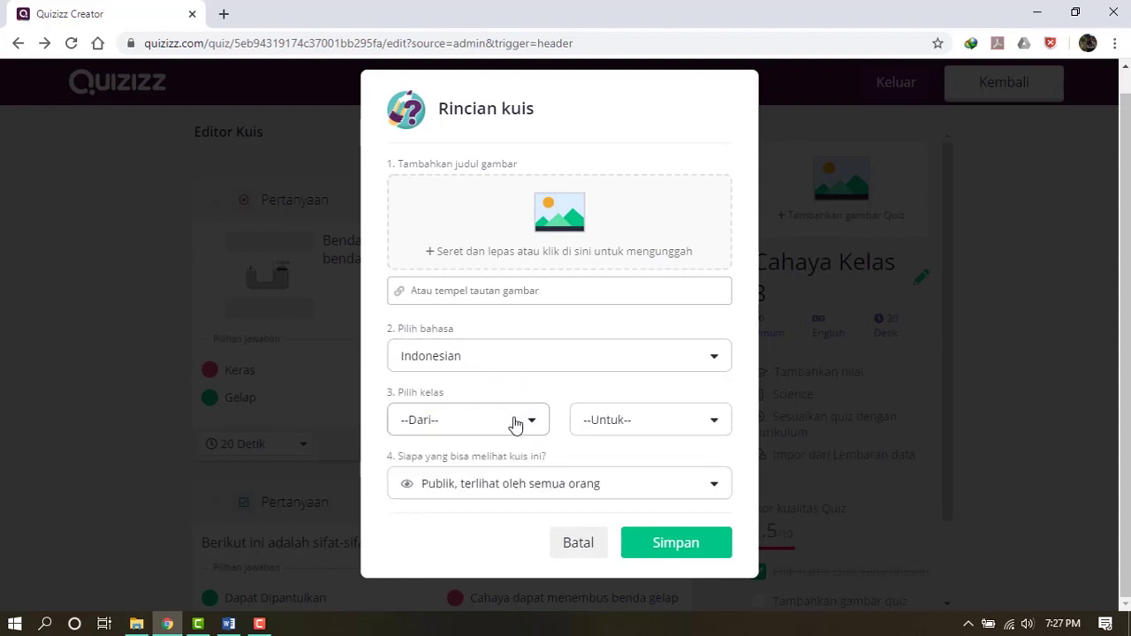
Set the grade range from 8th to 8th and save the quiz details
click(518, 423)
scroll(480, 510, down, 4)
scroll(477, 511, up, 2)
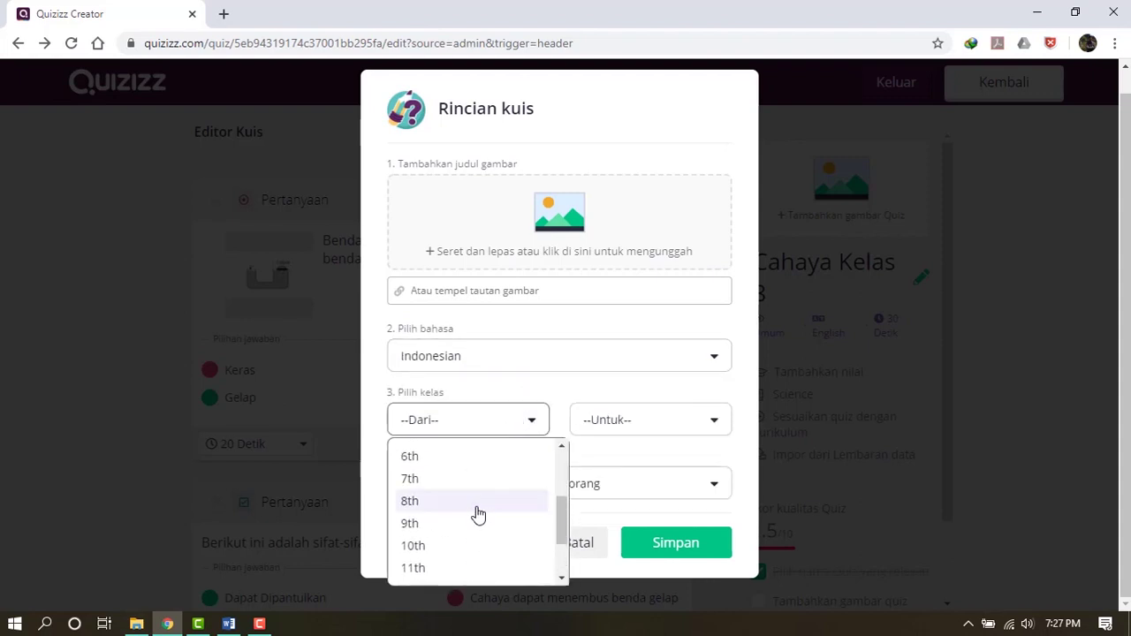
click(474, 511)
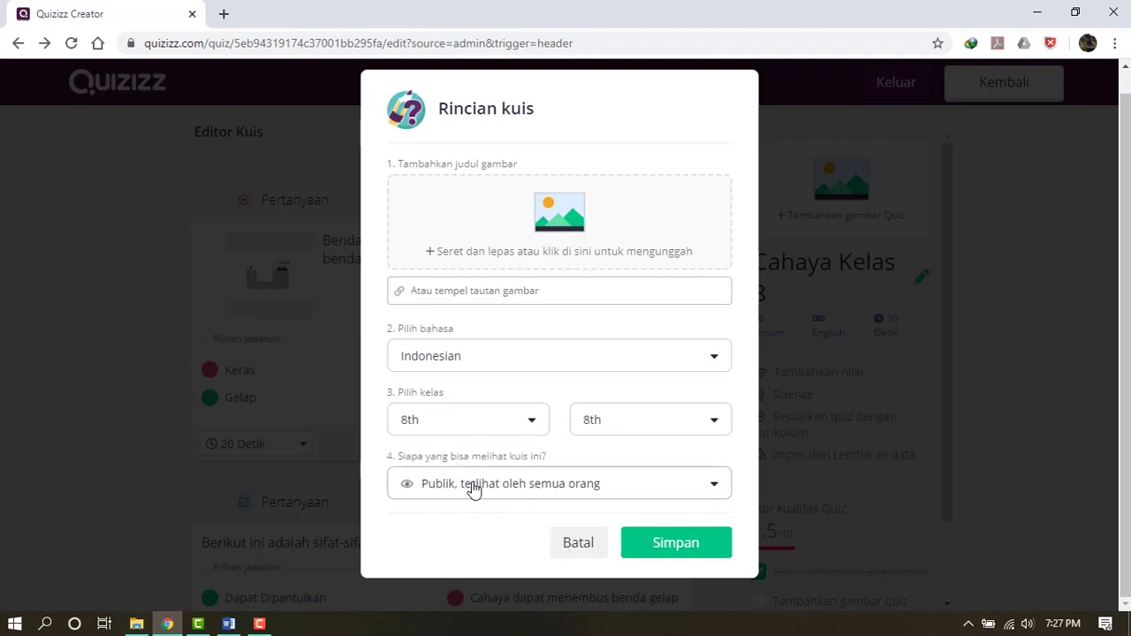
click(671, 543)
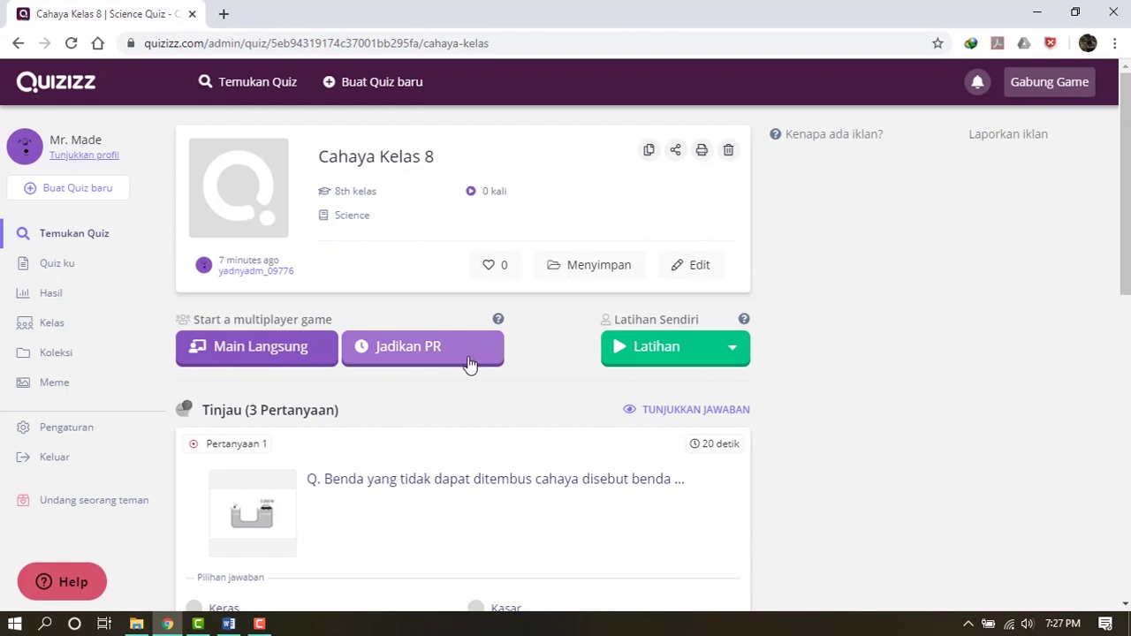
From Hasil, open the second Cahaya-SMP Kelas 8 report and scroll through its results
click(55, 297)
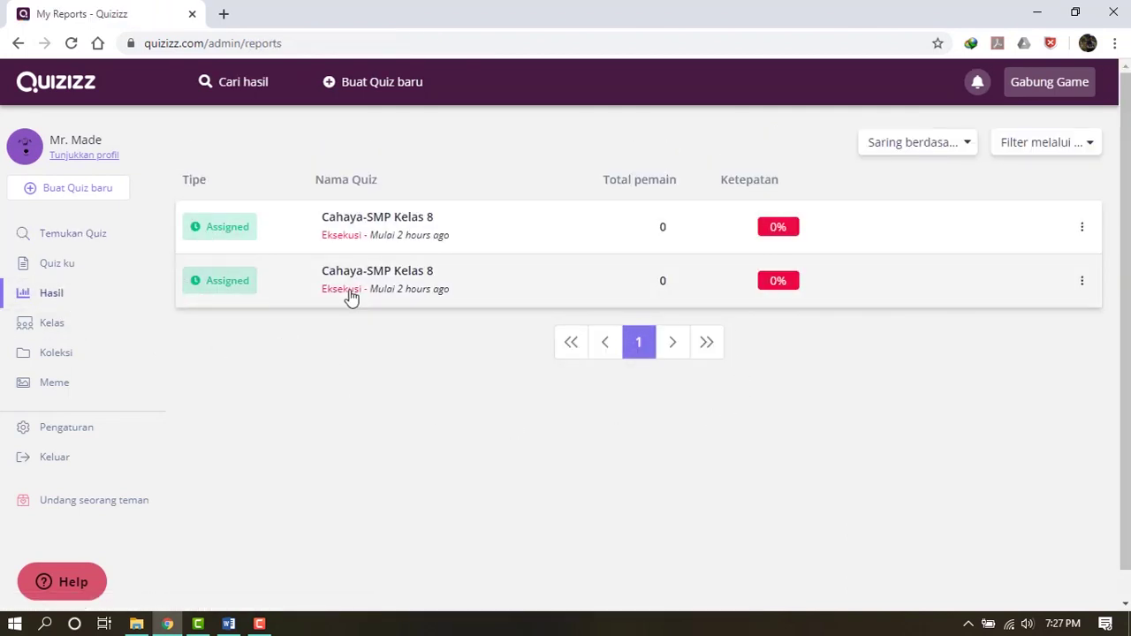
click(350, 296)
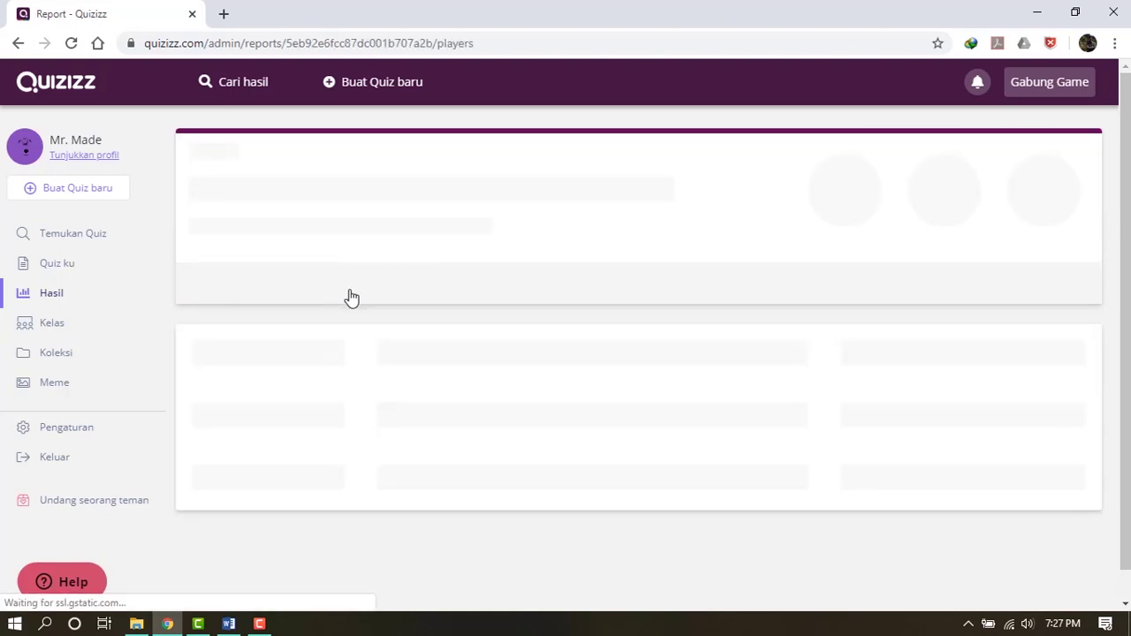
scroll(407, 400, down, 1)
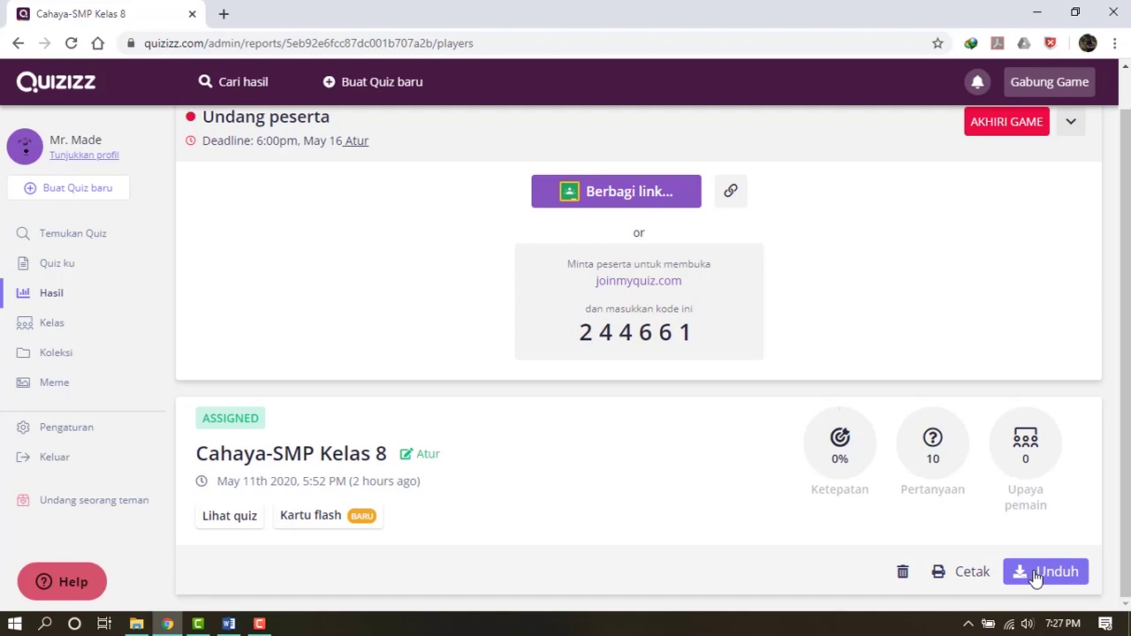
scroll(658, 468, up, 1)
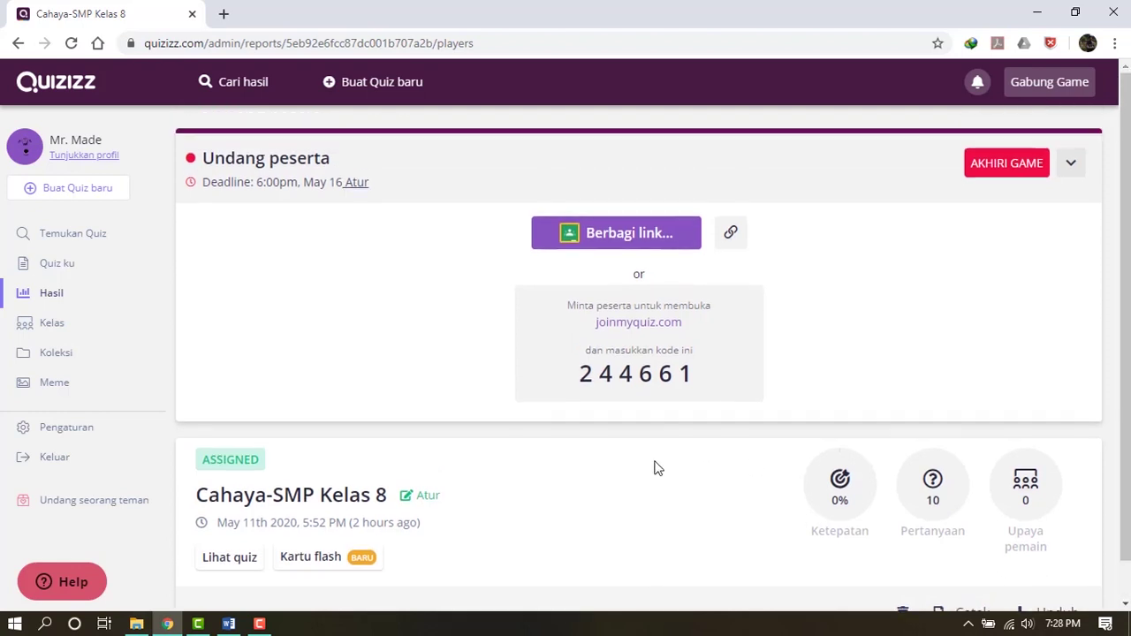
scroll(546, 455, down, 1)
scroll(545, 455, up, 1)
scroll(336, 305, down, 1)
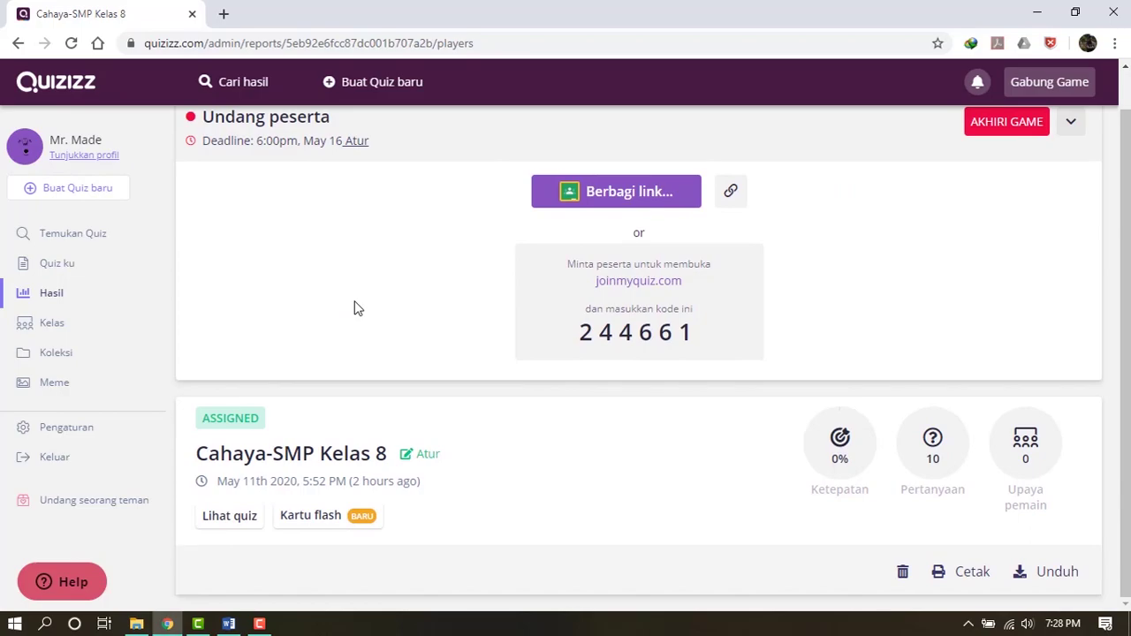